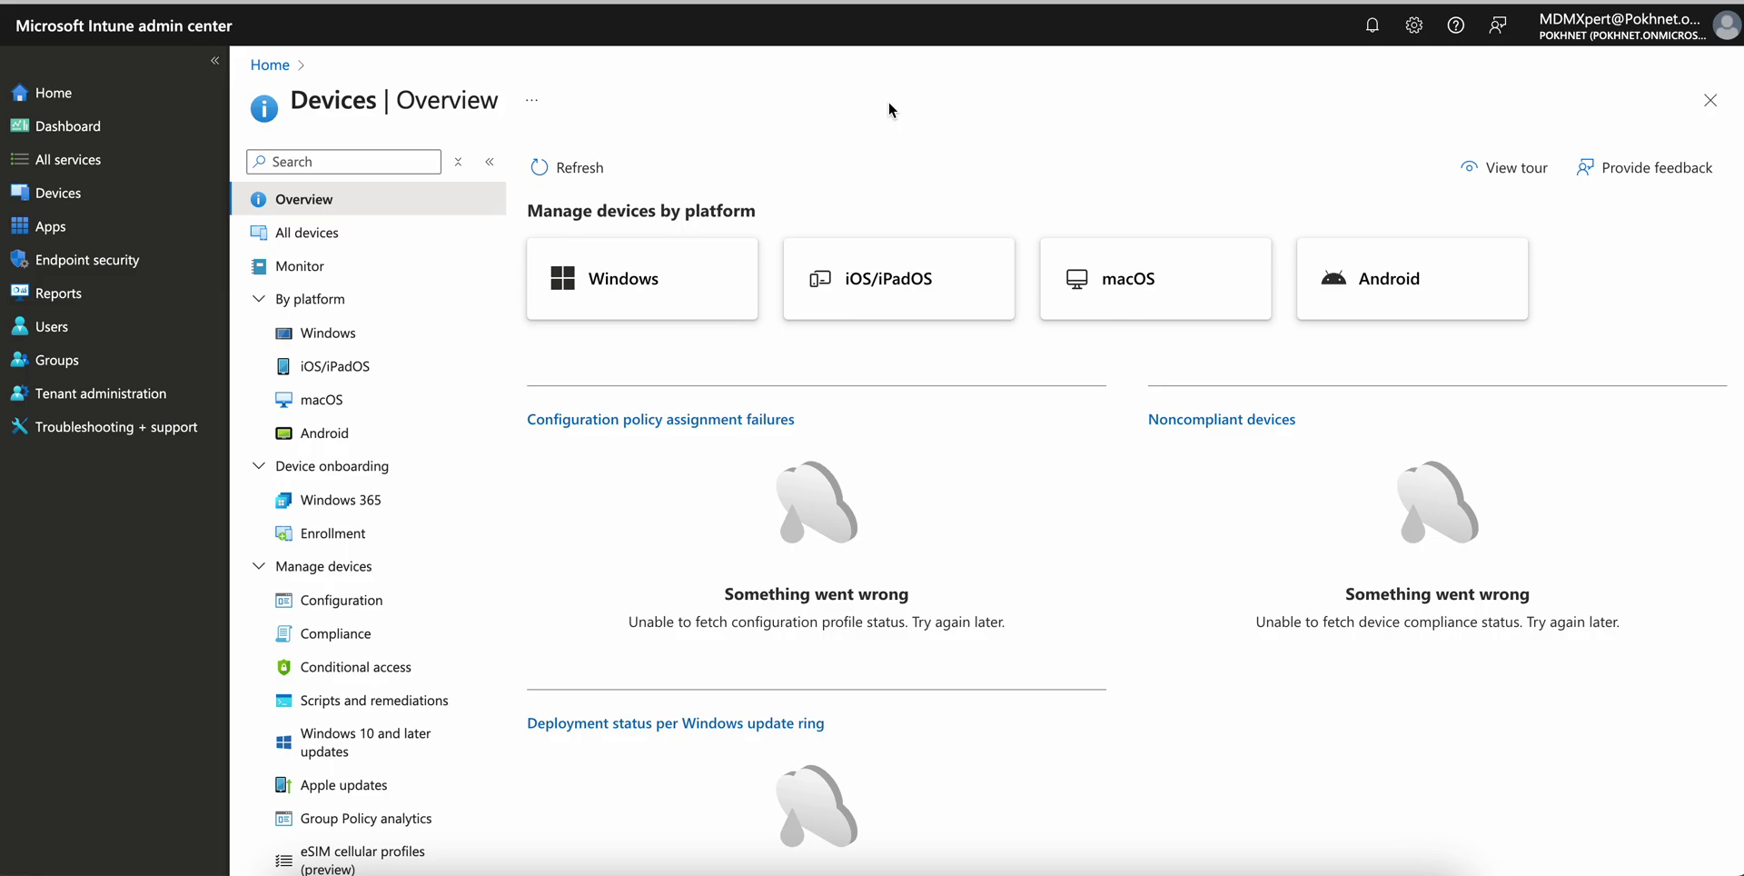
Open the Troubleshoot page under Troubleshooting + support, clear the chosen user and select the suggested user again.
{"action": "left_click", "coordinate": [102, 436]}
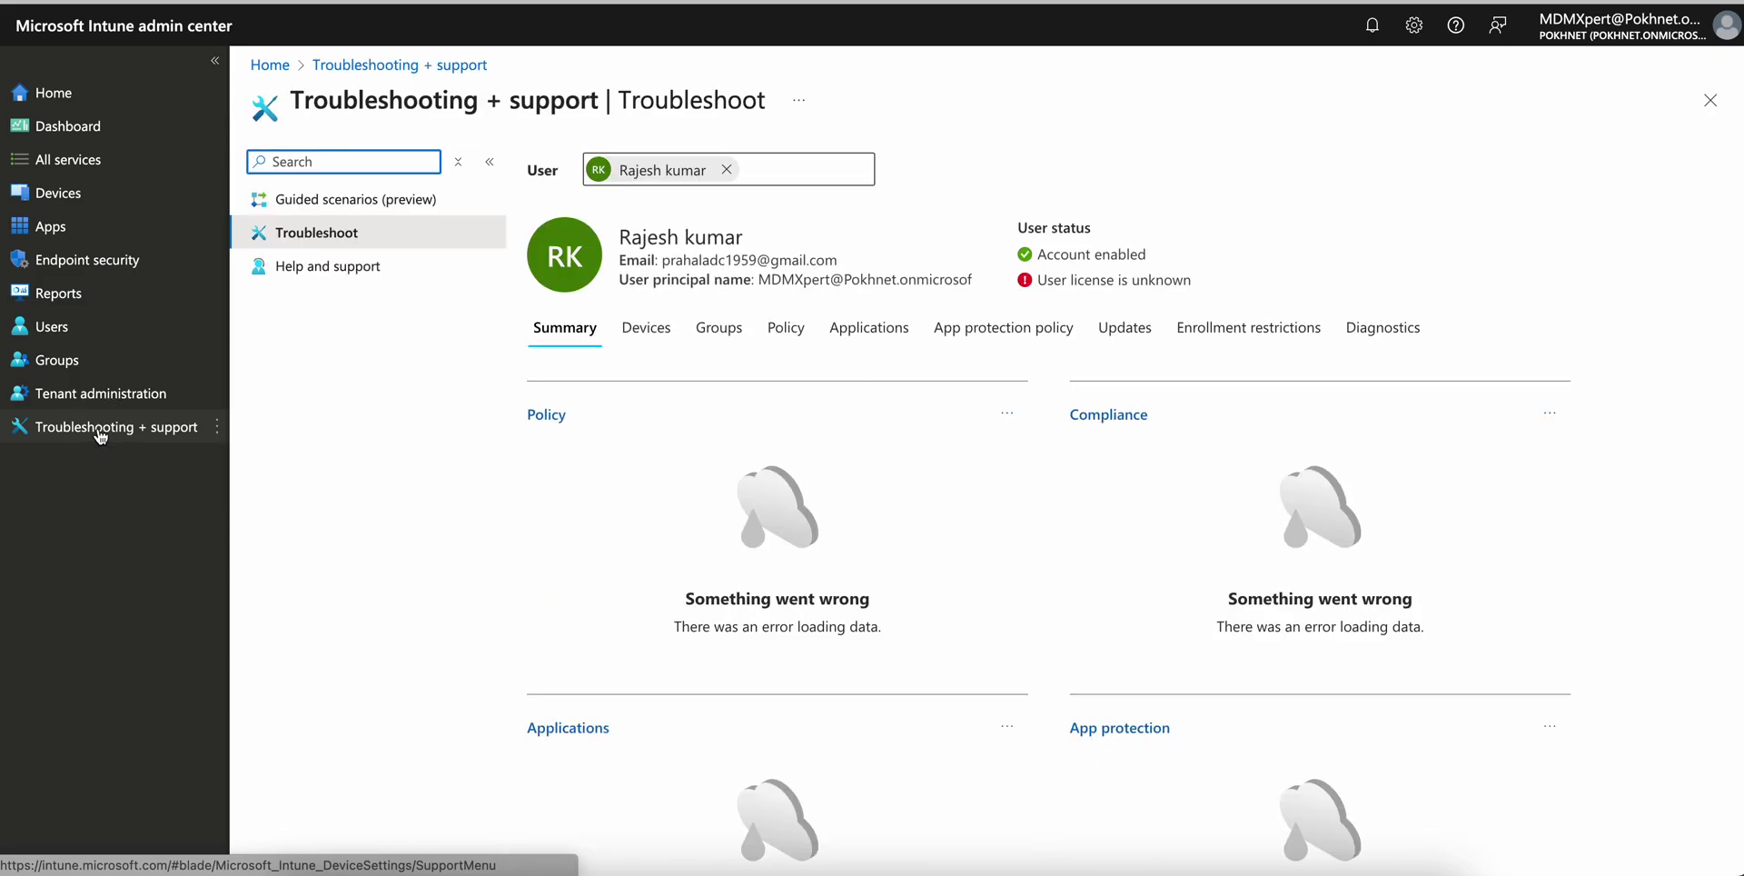
{"action": "left_click", "coordinate": [727, 169]}
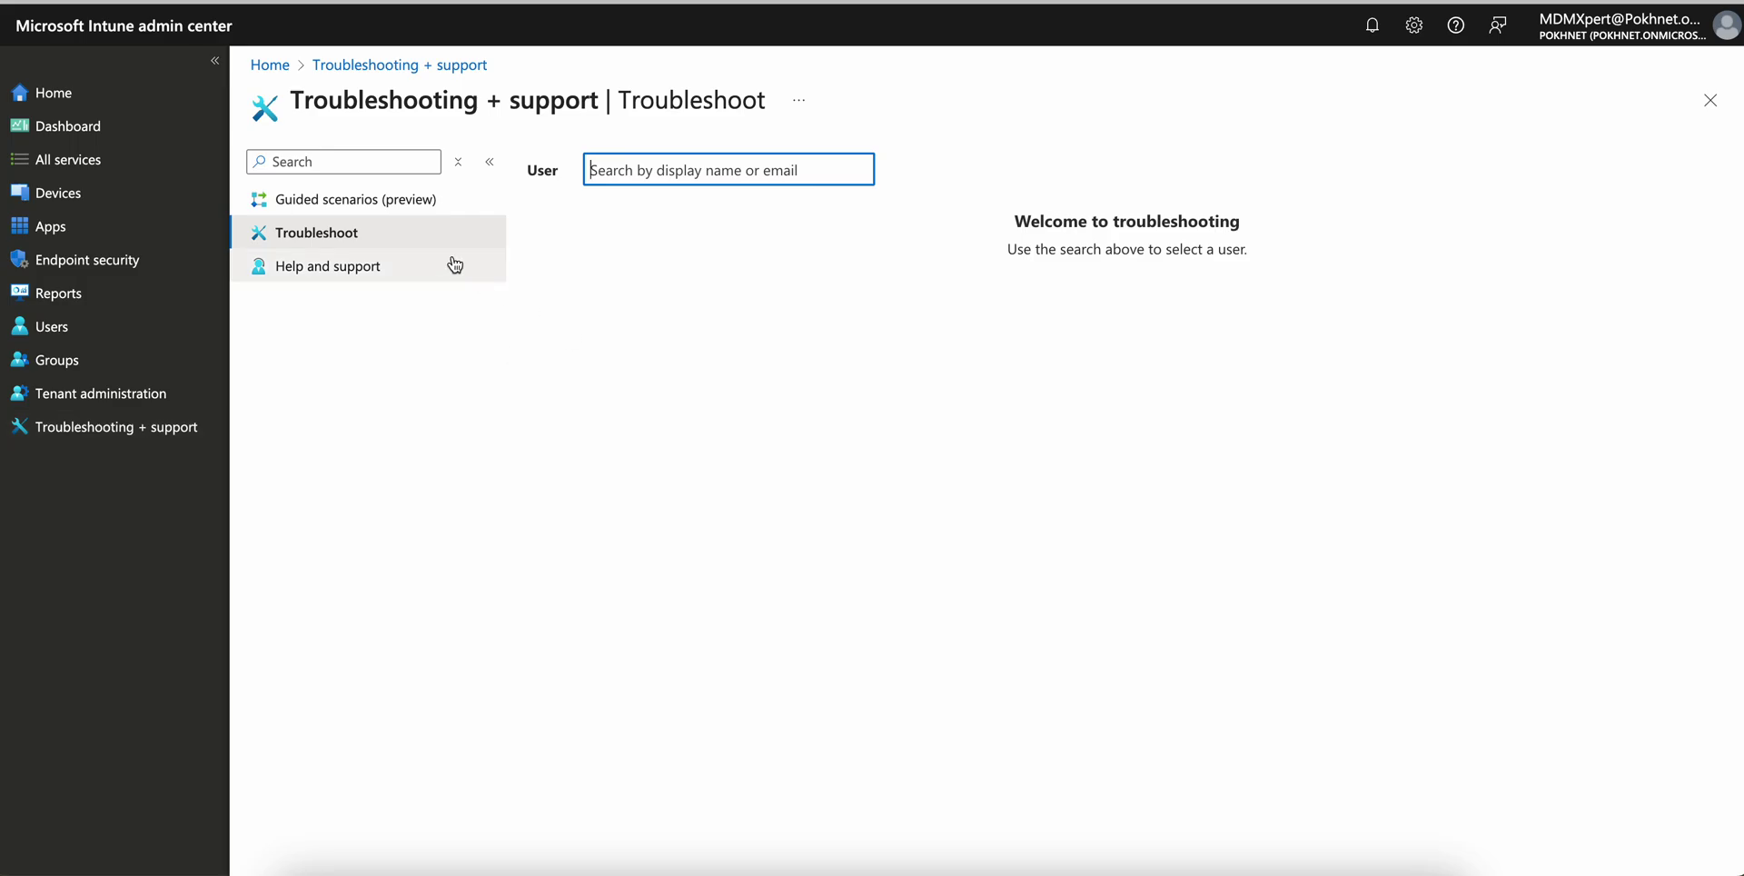
{"action": "left_click", "coordinate": [397, 233]}
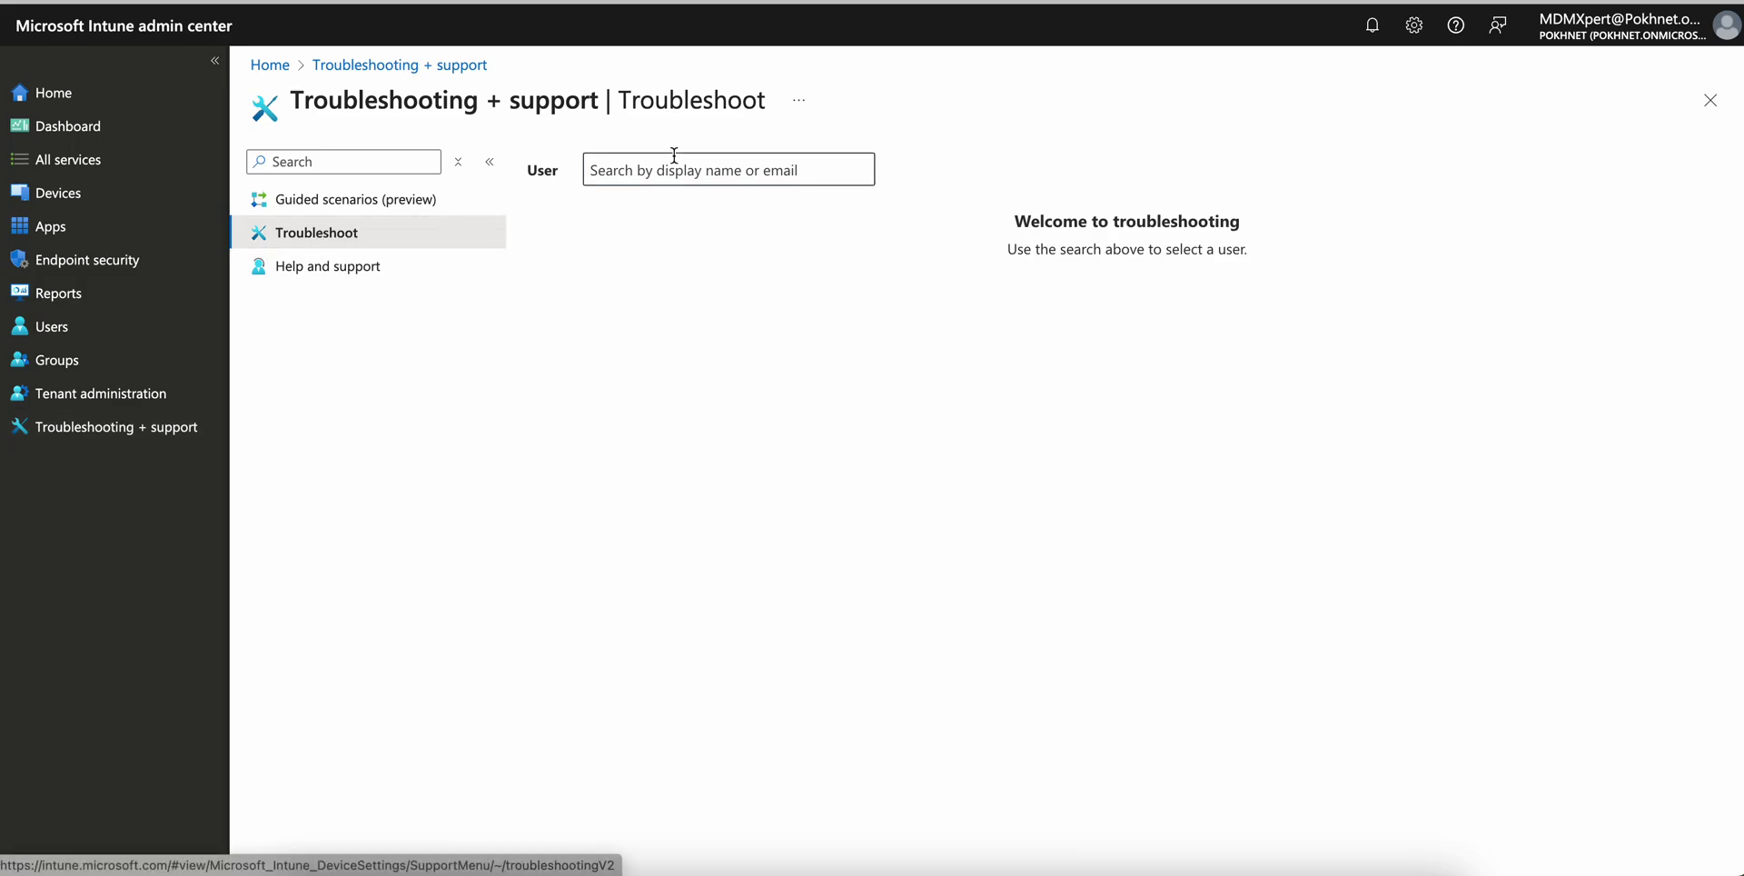
{"action": "left_click", "coordinate": [700, 172]}
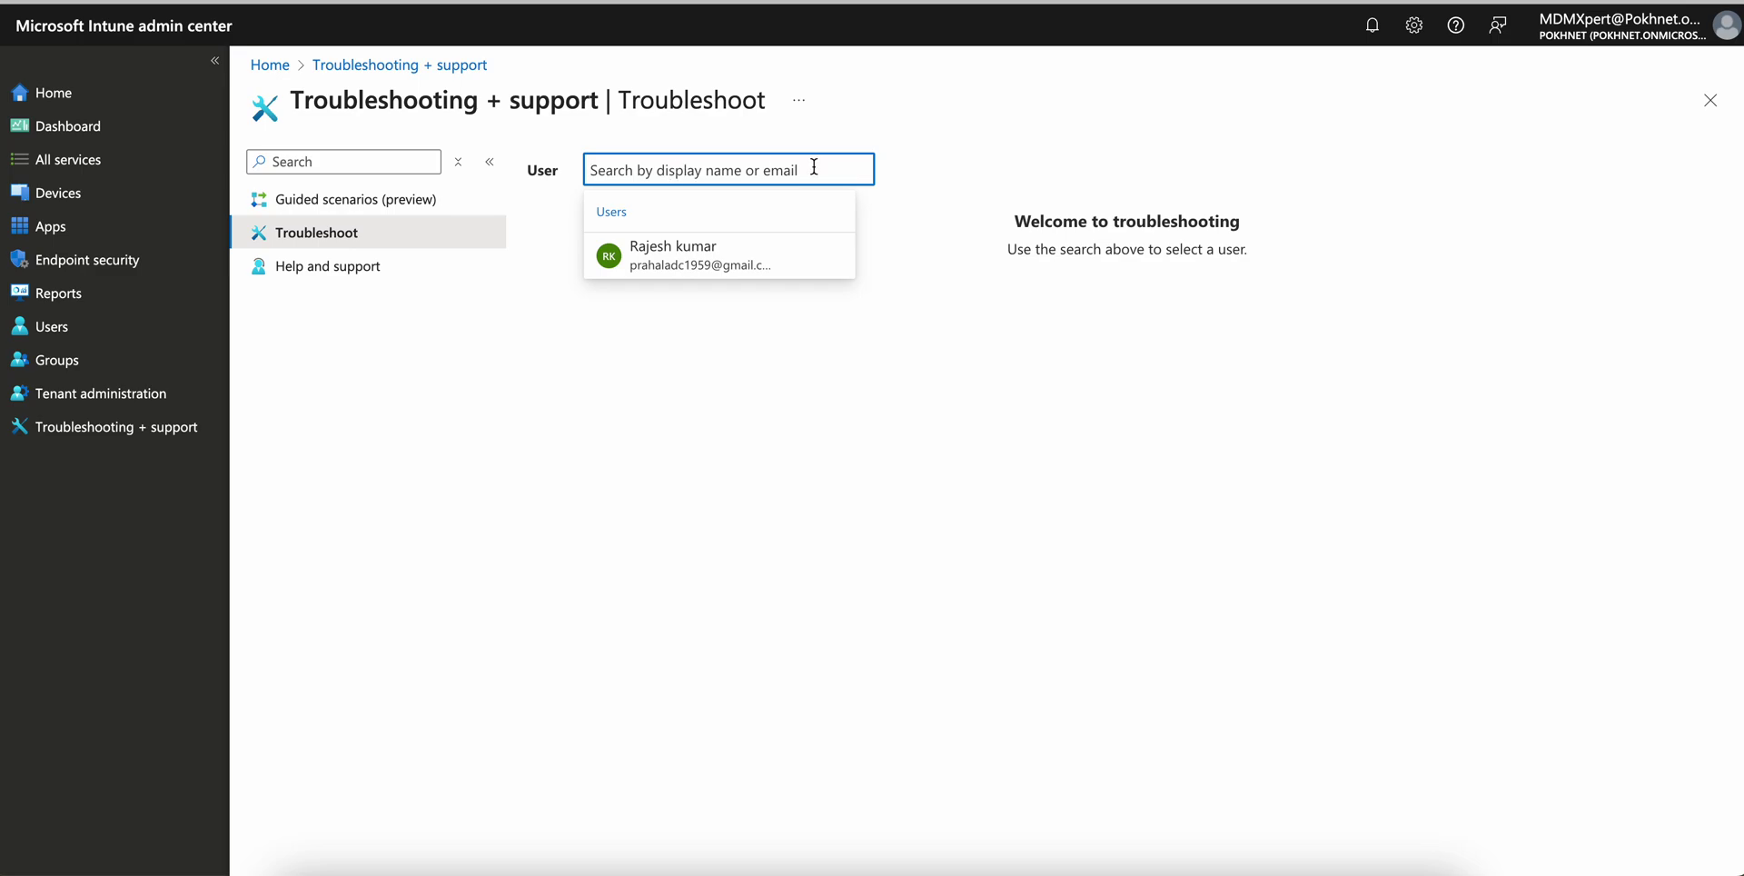
{"action": "left_click", "coordinate": [708, 259]}
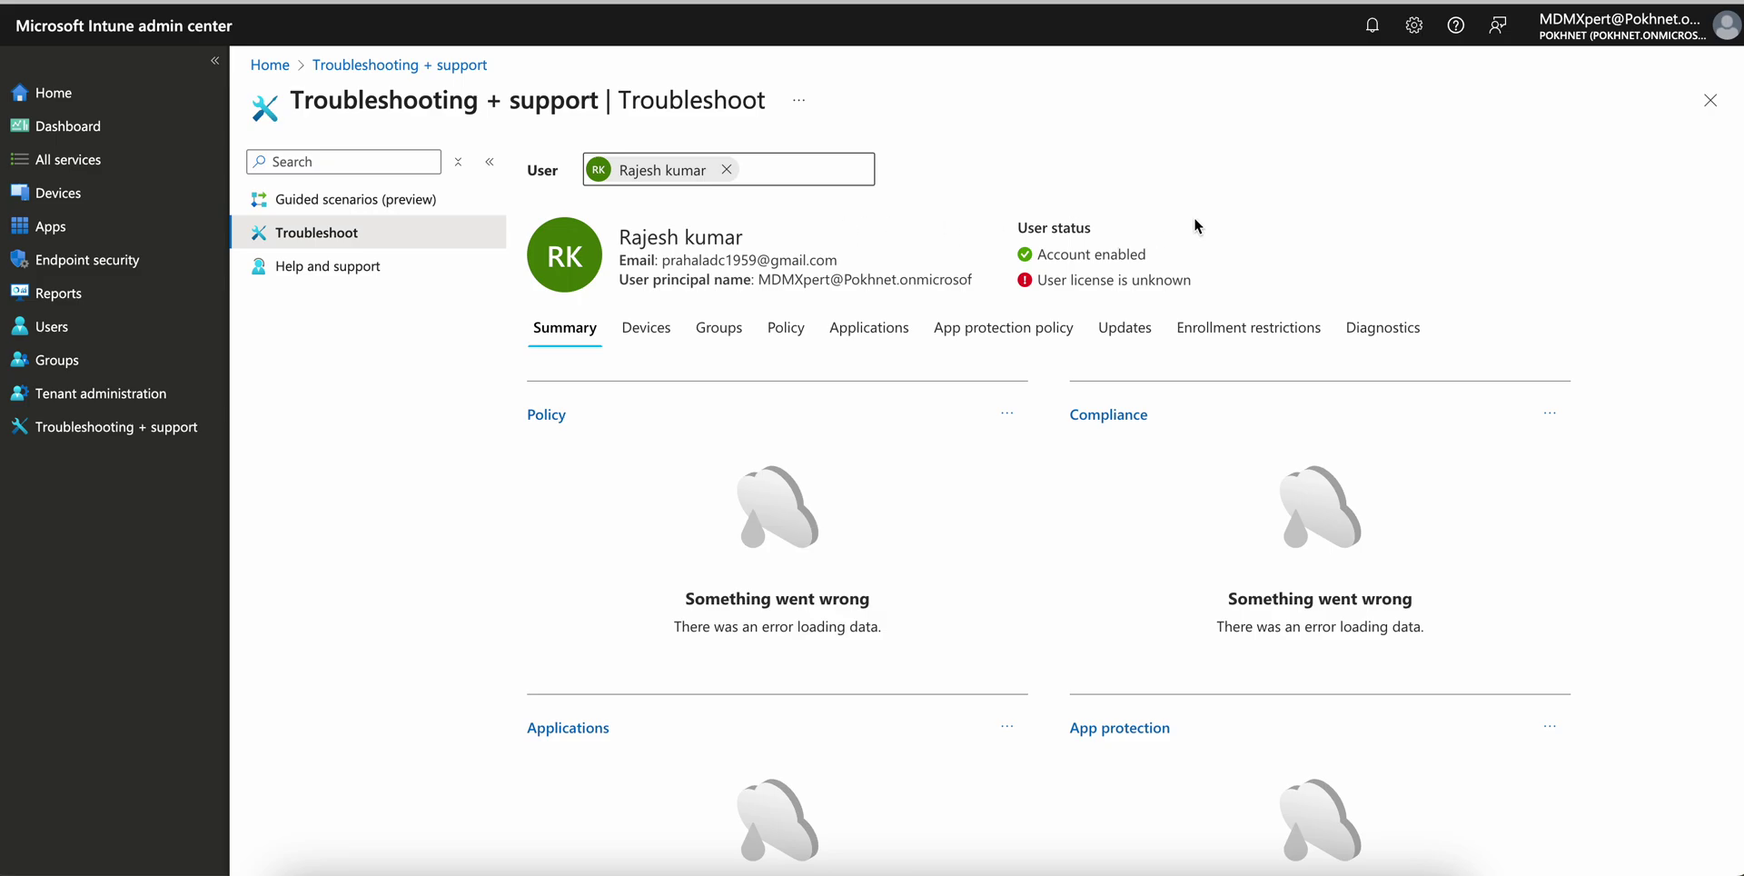
Review the selected user's display name, email and user principal name.
{"action": "left_click_drag", "start_coordinate": [1025, 228], "coordinate": [1115, 231]}
{"action": "left_click_drag", "start_coordinate": [737, 234], "coordinate": [610, 237]}
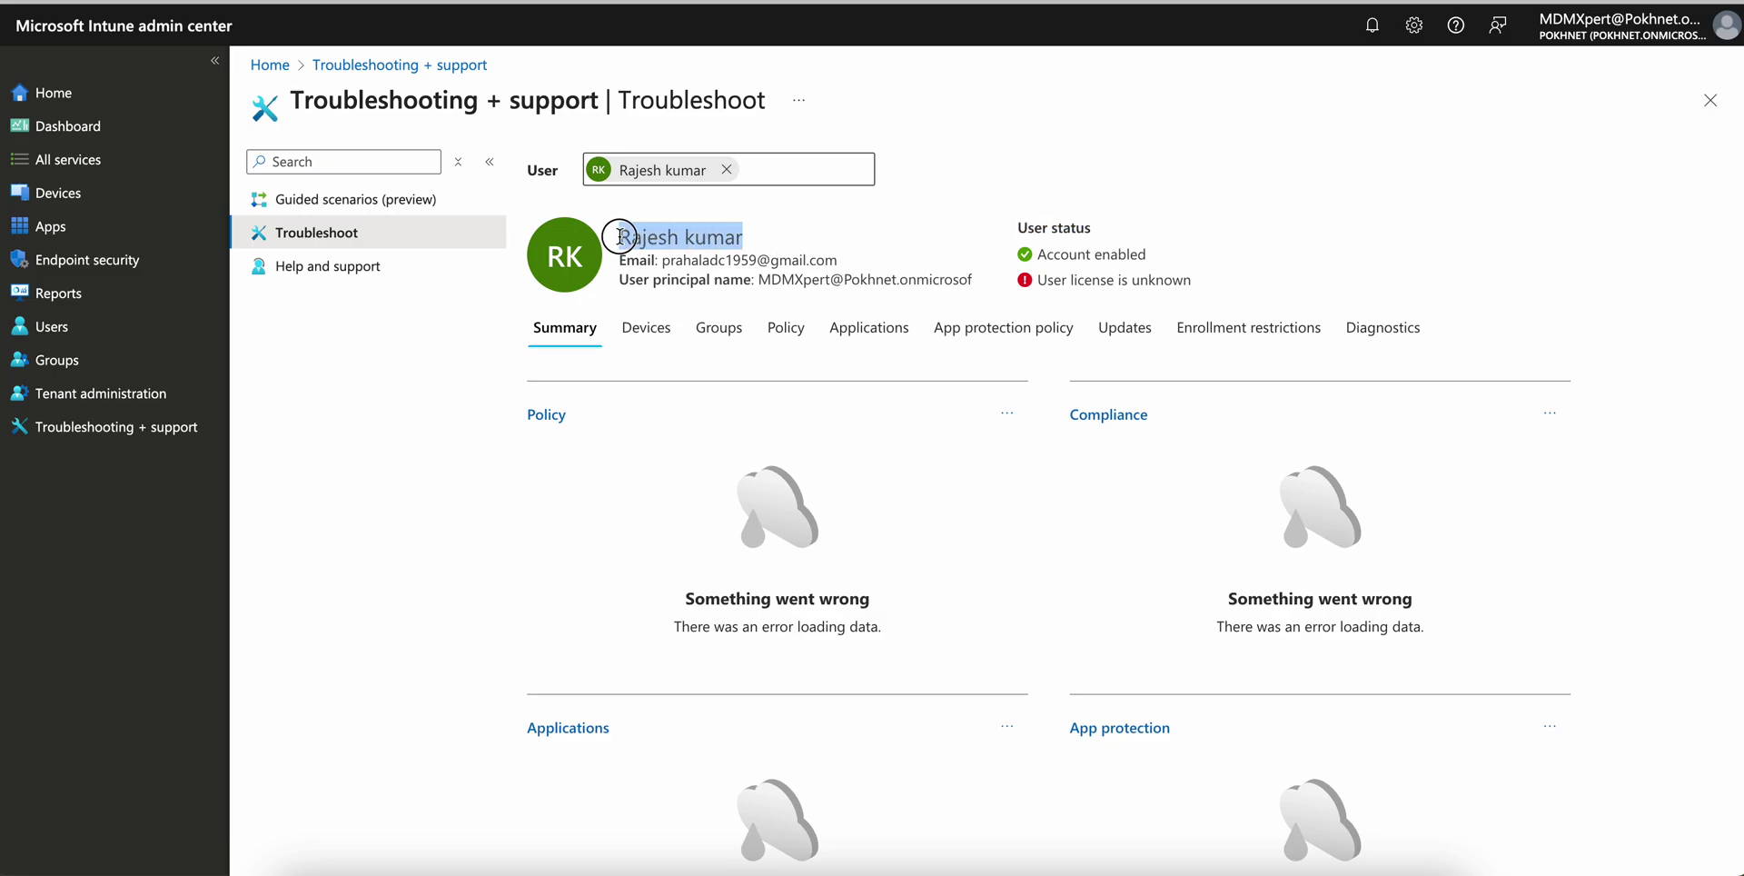
{"action": "left_click_drag", "start_coordinate": [838, 261], "coordinate": [718, 261]}
{"action": "left_click_drag", "start_coordinate": [968, 279], "coordinate": [759, 278]}
Examine the selected user's account status and licence status under User status.
{"action": "left_click", "coordinate": [1074, 218]}
{"action": "left_click_drag", "start_coordinate": [1115, 238], "coordinate": [1037, 254]}
{"action": "left_click", "coordinate": [1091, 231]}
{"action": "left_click", "coordinate": [1158, 254]}
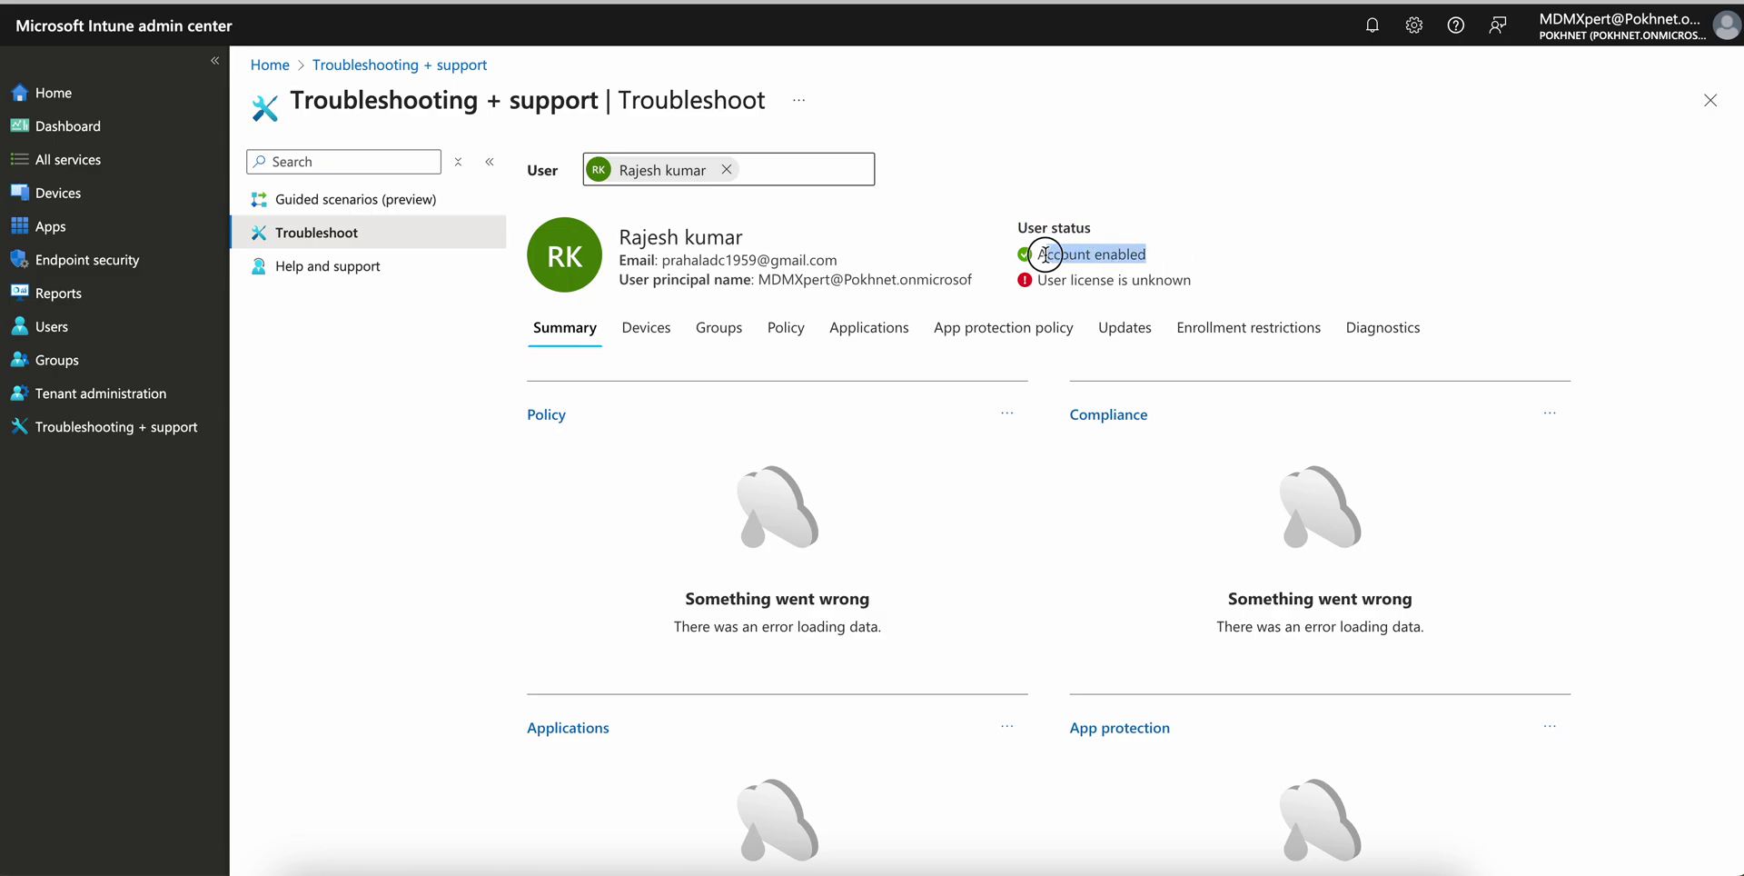
{"action": "left_click", "coordinate": [1158, 258]}
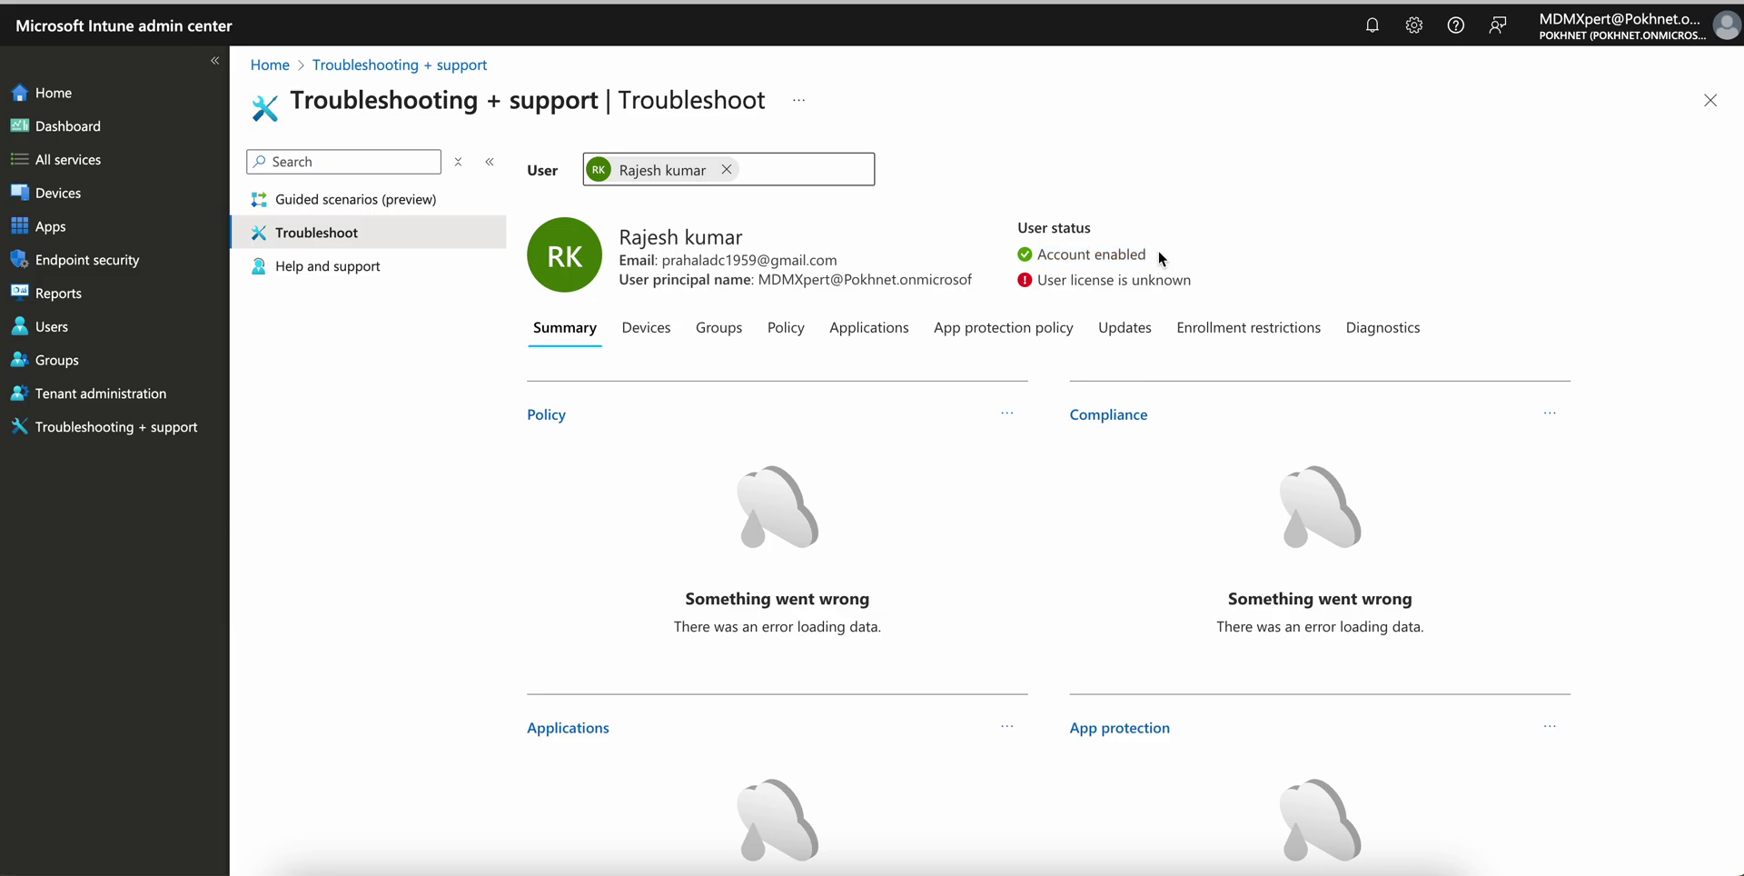
{"action": "left_click_drag", "start_coordinate": [1037, 256], "coordinate": [1157, 256]}
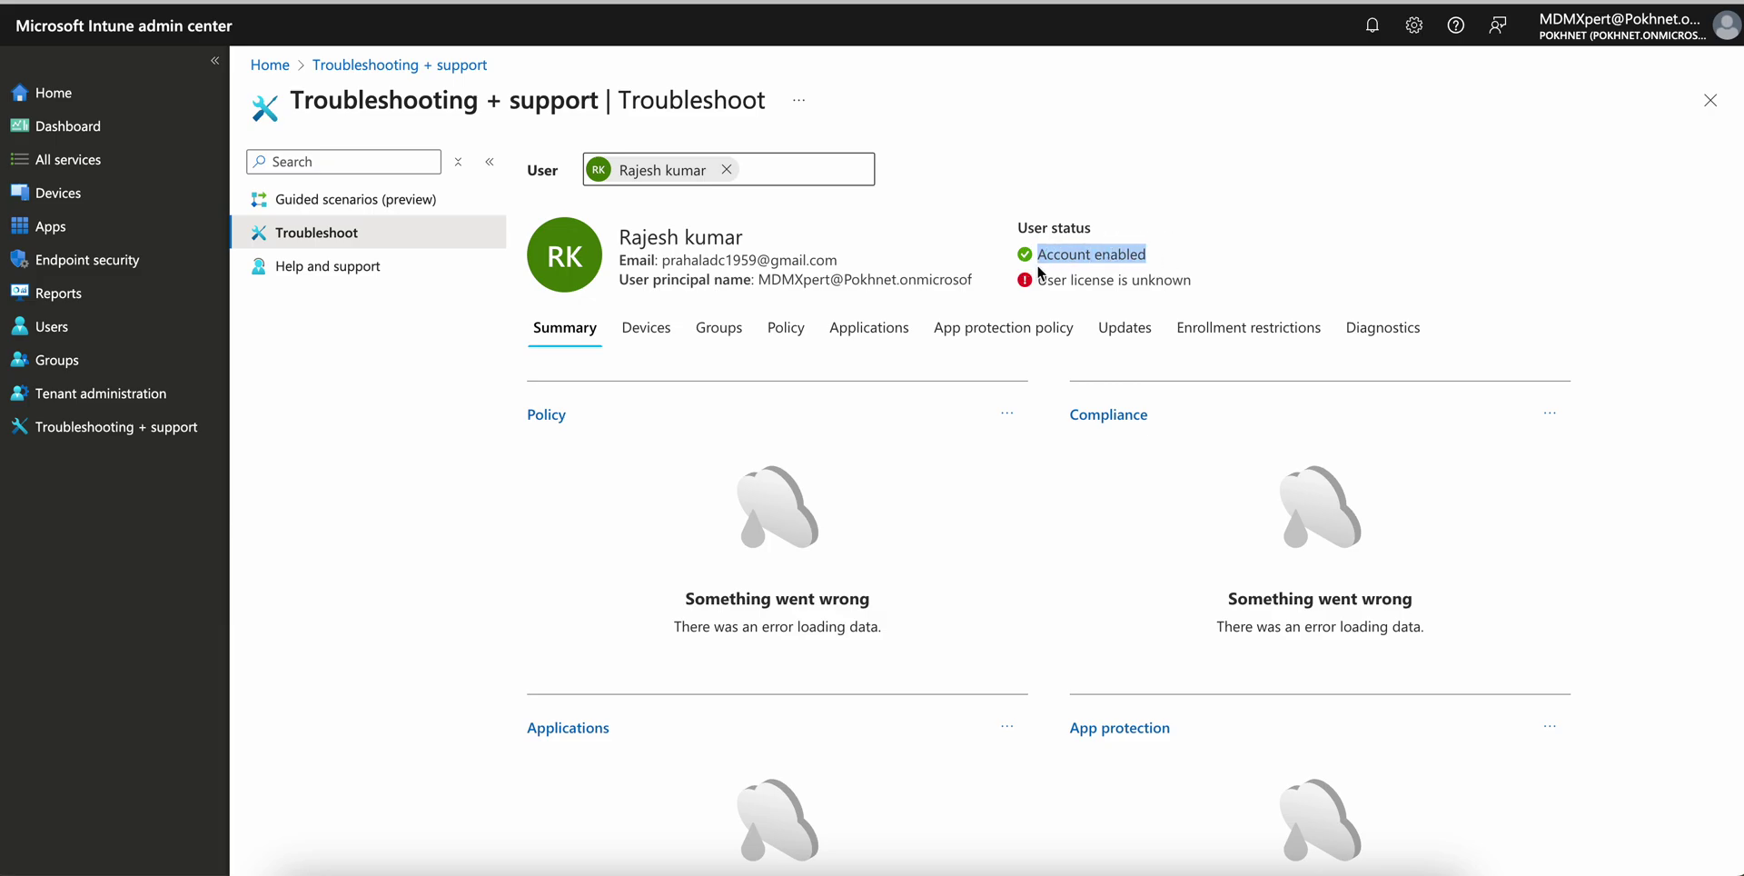
{"action": "left_click", "coordinate": [1157, 235]}
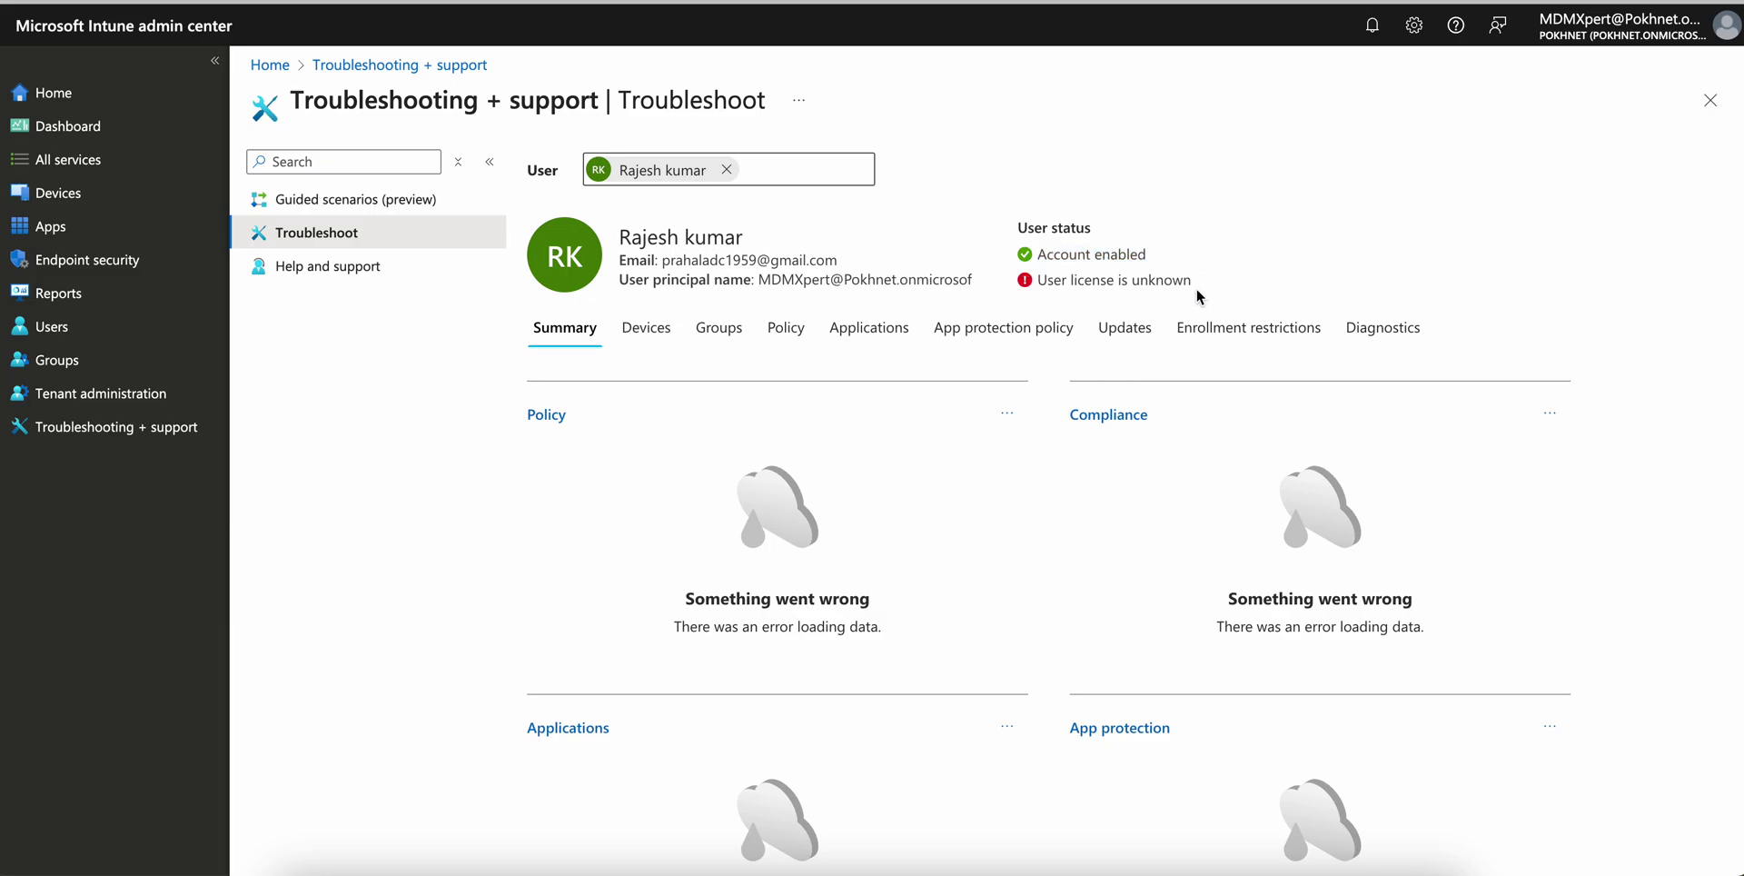
{"action": "left_click_drag", "start_coordinate": [1196, 289], "coordinate": [1042, 281]}
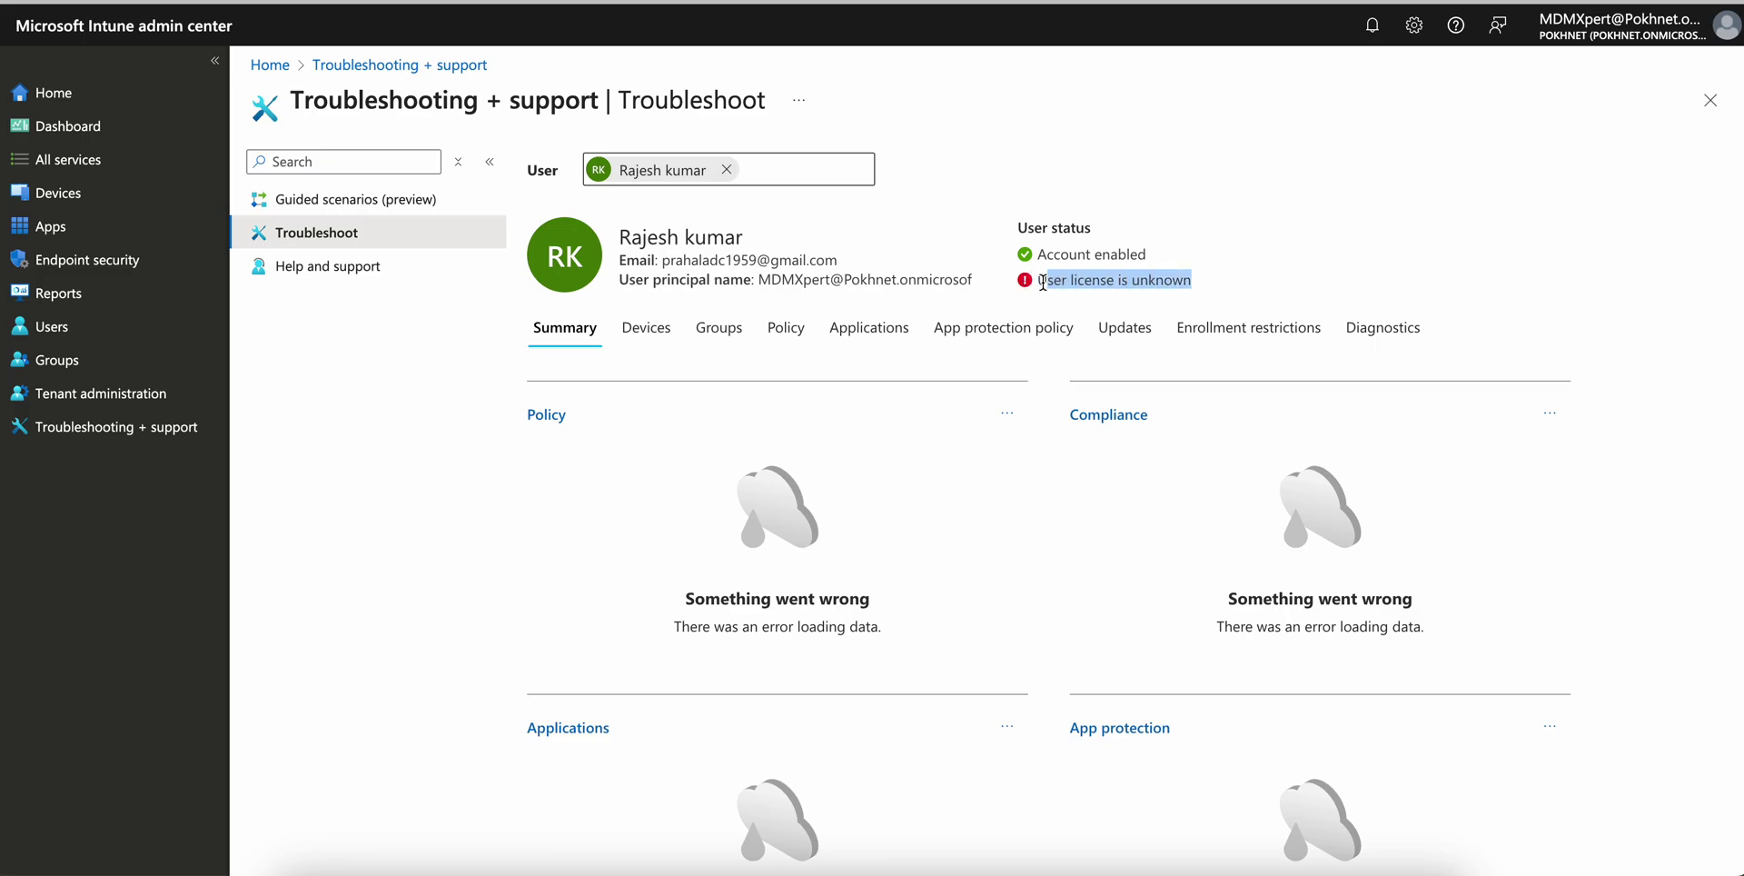
{"action": "left_click", "coordinate": [1042, 282]}
{"action": "left_click_drag", "start_coordinate": [1216, 283], "coordinate": [1042, 279]}
{"action": "left_click", "coordinate": [1074, 297]}
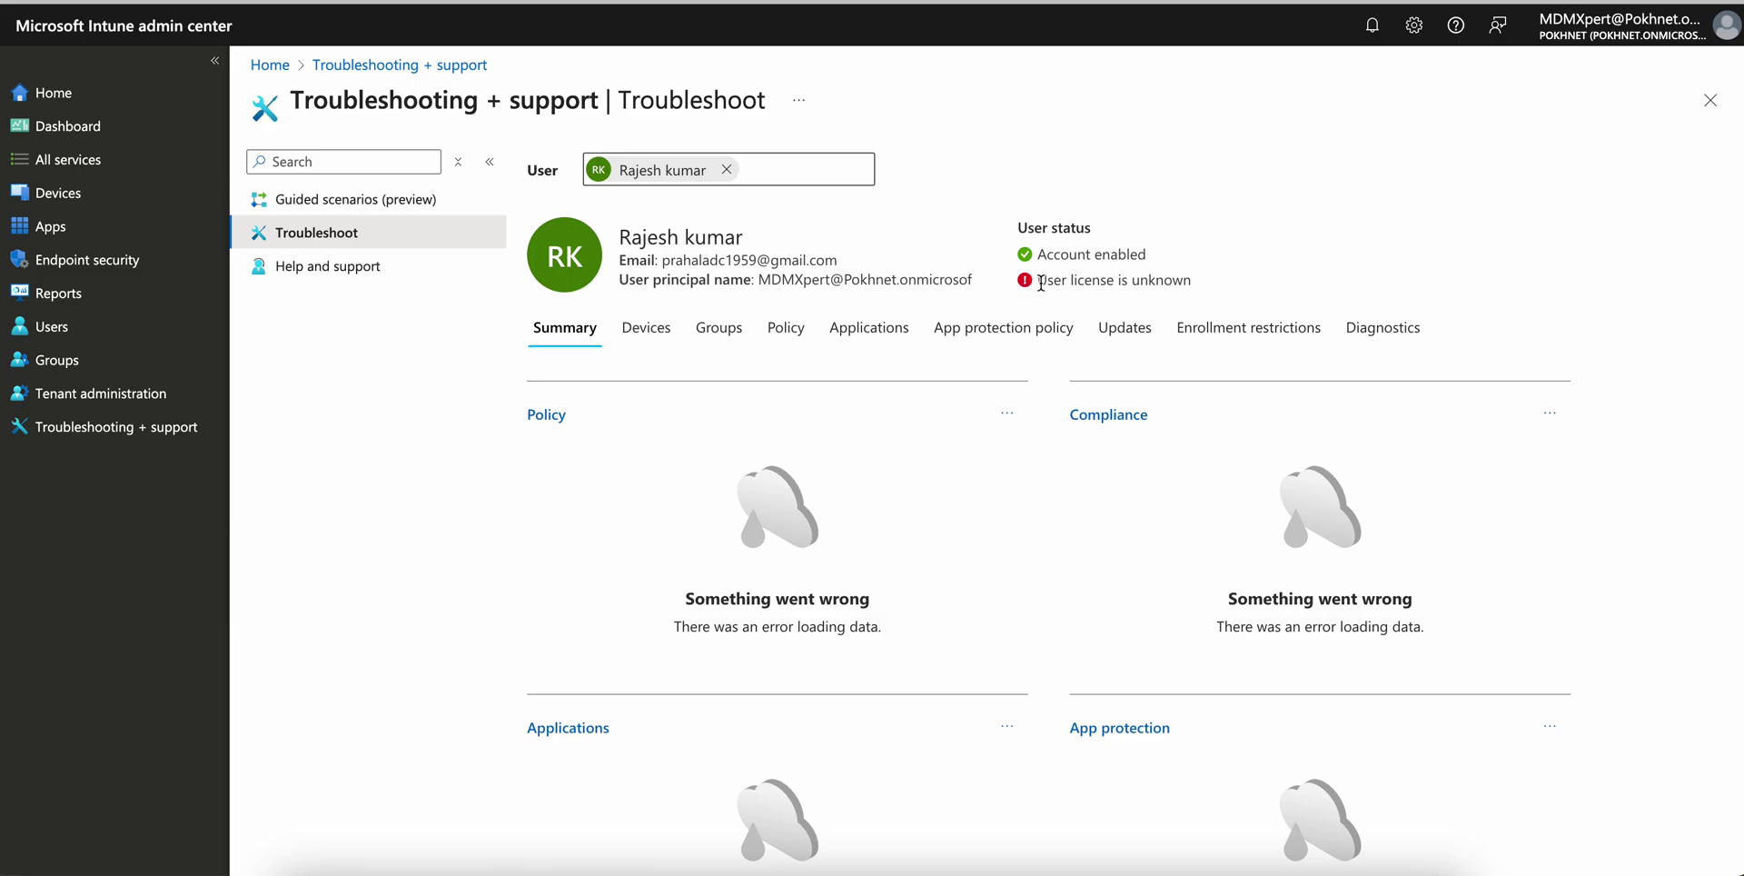
{"action": "left_click_drag", "start_coordinate": [1040, 281], "coordinate": [1210, 282]}
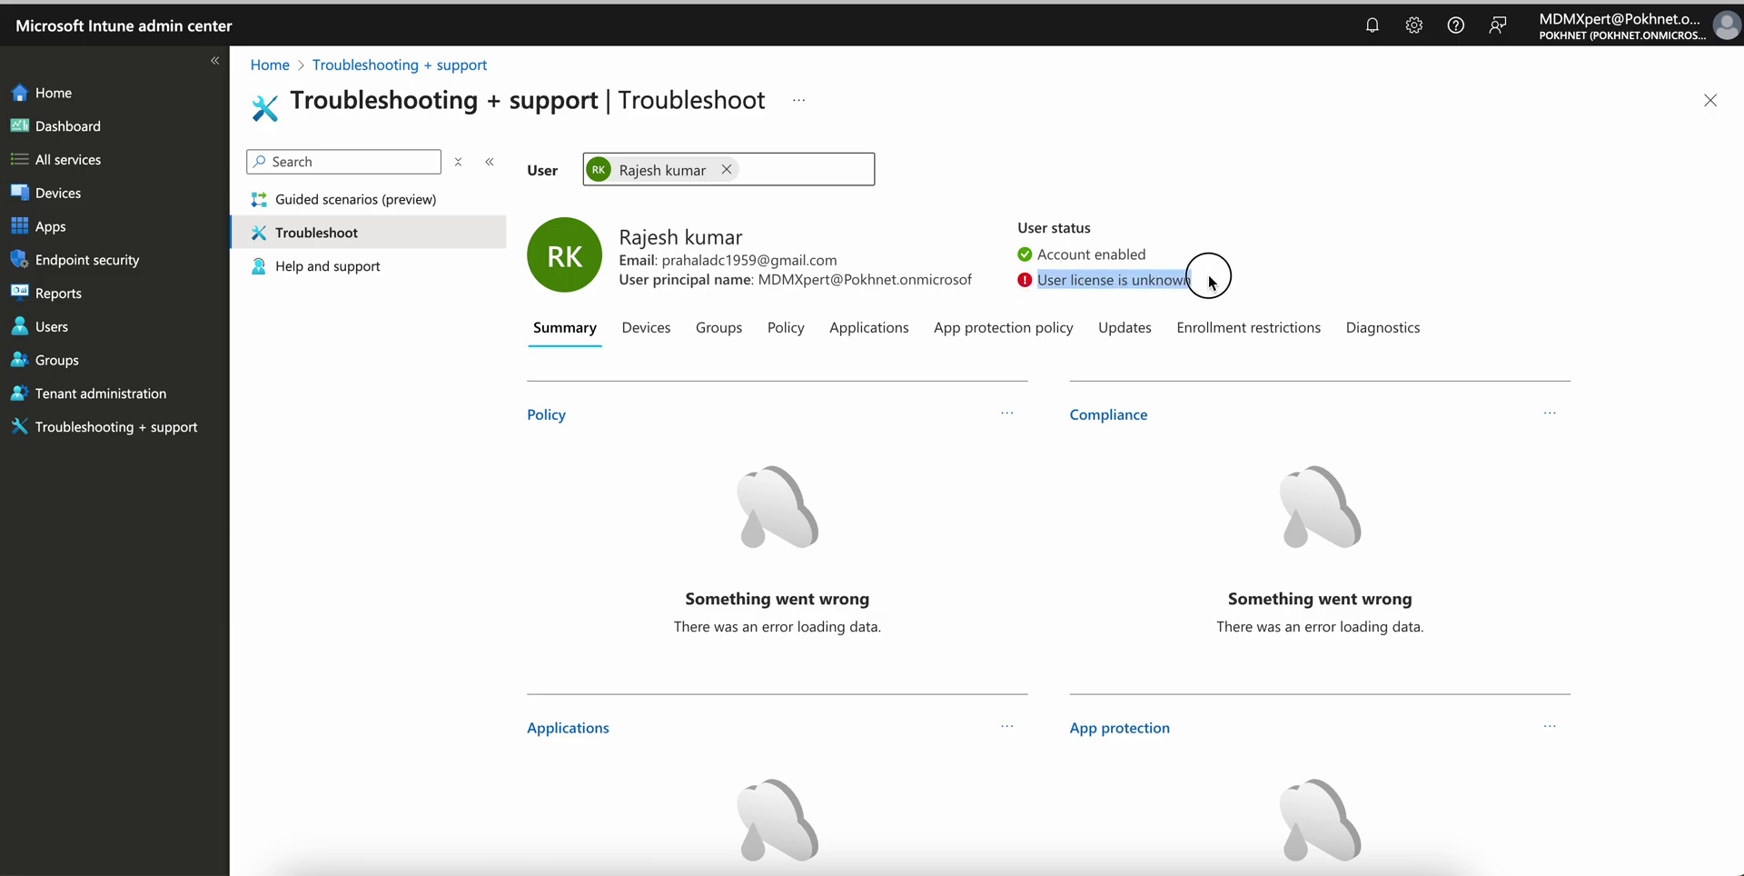
{"action": "left_click", "coordinate": [1145, 279]}
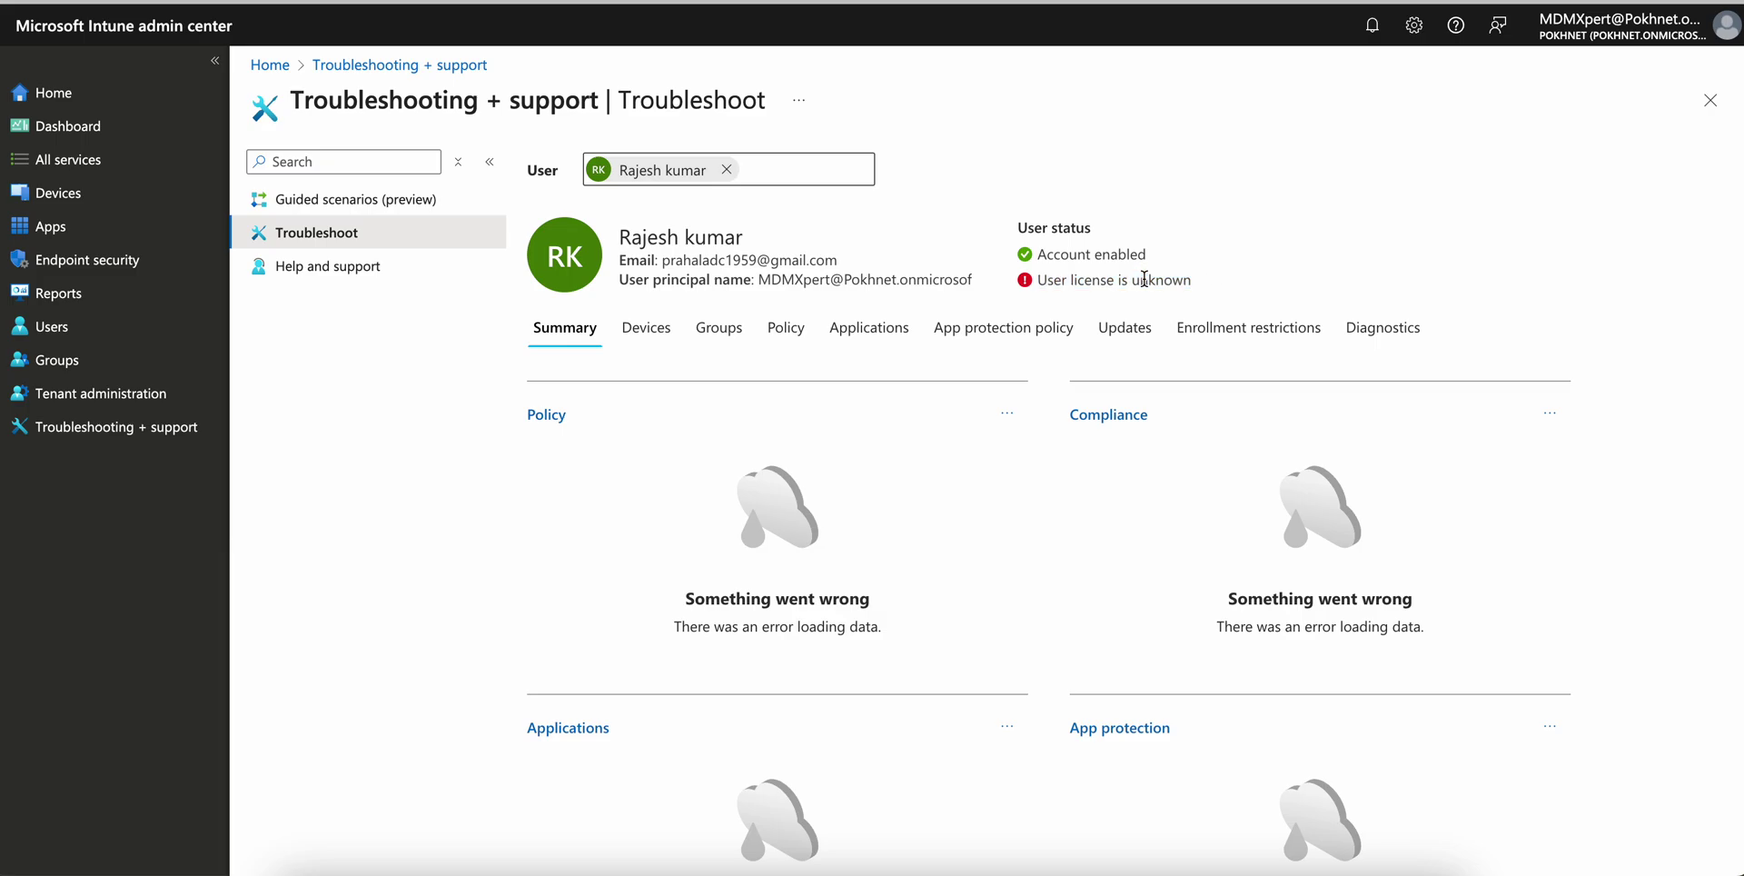
{"action": "left_click_drag", "start_coordinate": [1195, 281], "coordinate": [1047, 253]}
{"action": "left_click", "coordinate": [1194, 254]}
{"action": "left_click_drag", "start_coordinate": [1158, 265], "coordinate": [1041, 256]}
{"action": "left_click_drag", "start_coordinate": [1199, 280], "coordinate": [1042, 279]}
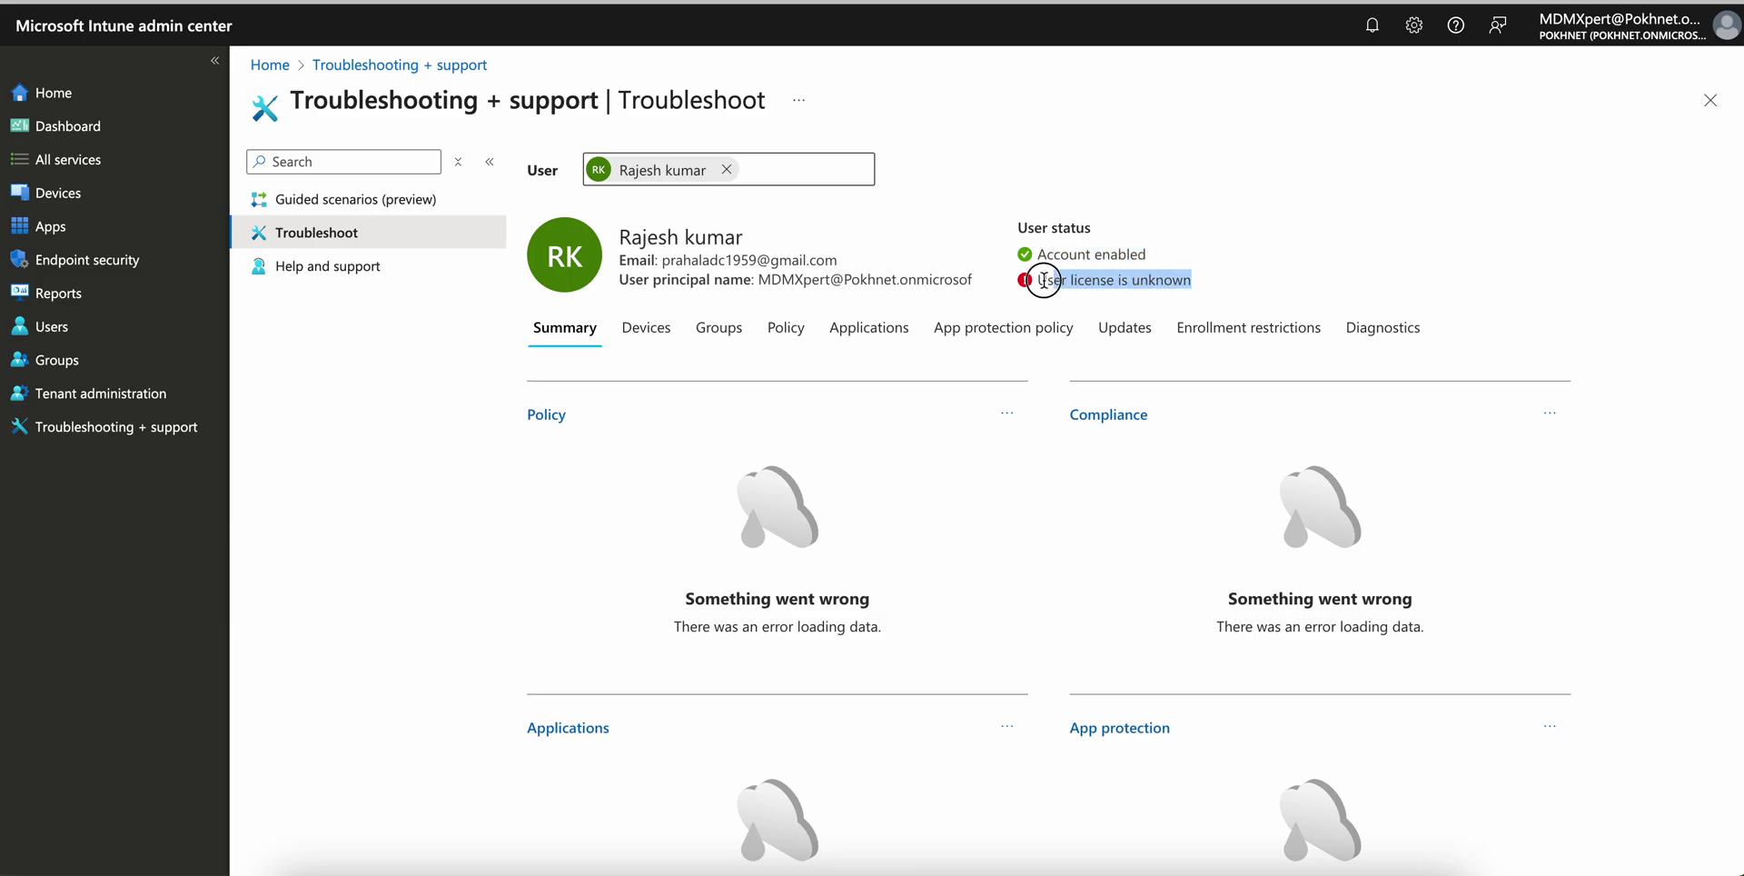
{"action": "left_click", "coordinate": [1186, 281]}
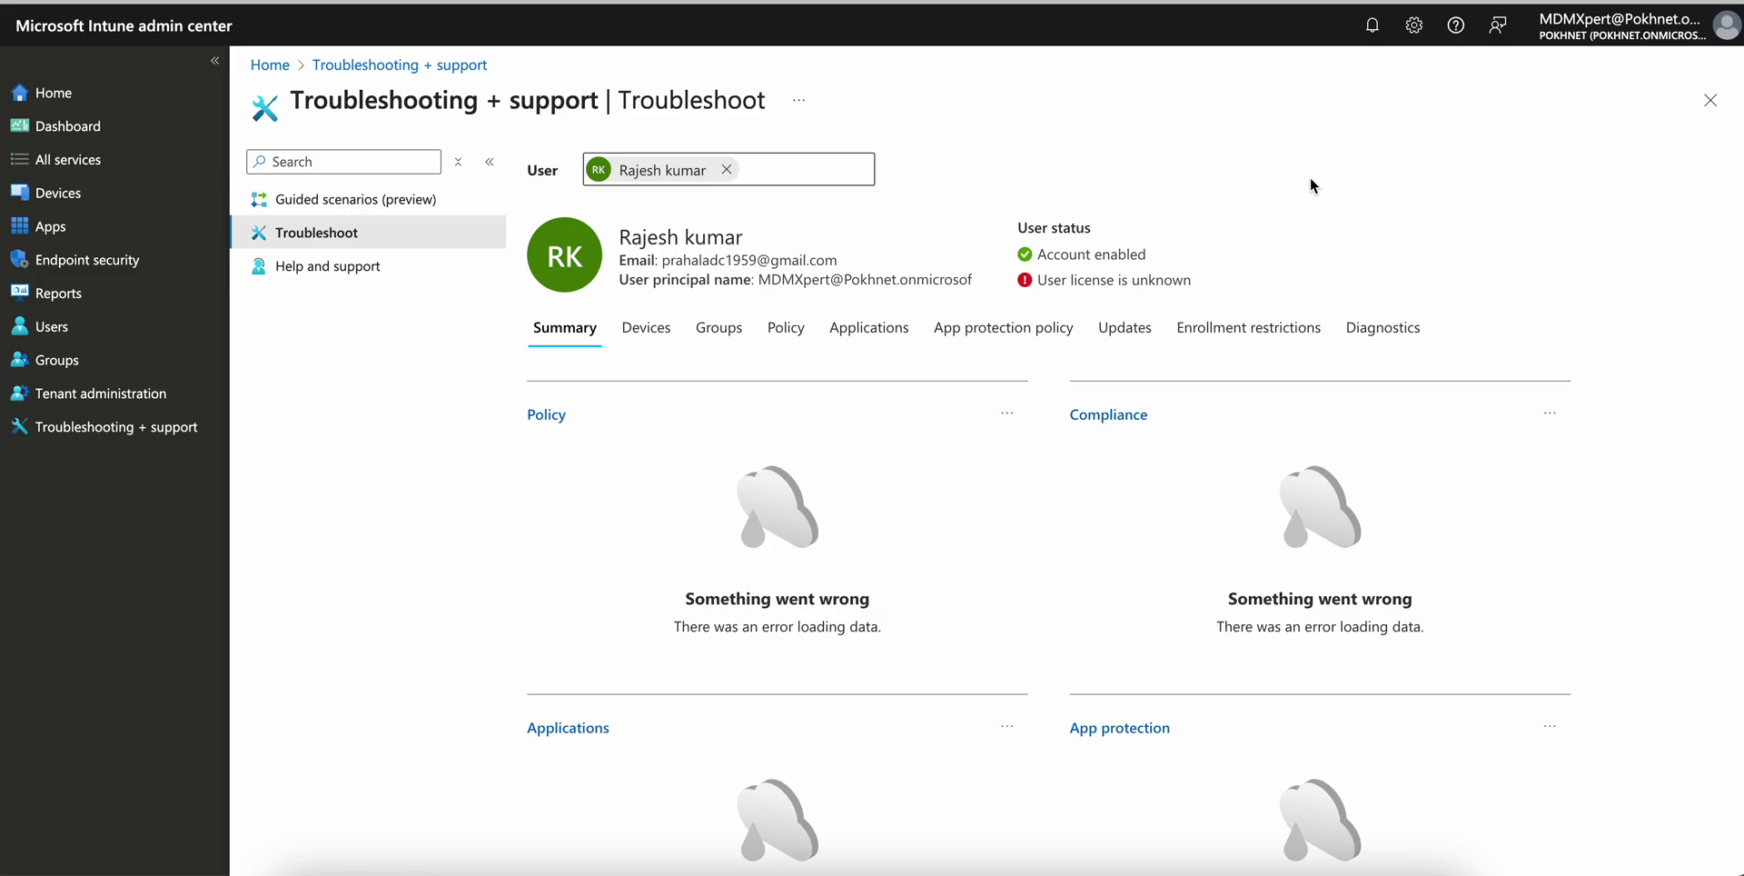
Check the selected user's group memberships and compare them with the user's identity and status details.
{"action": "left_click", "coordinate": [717, 328]}
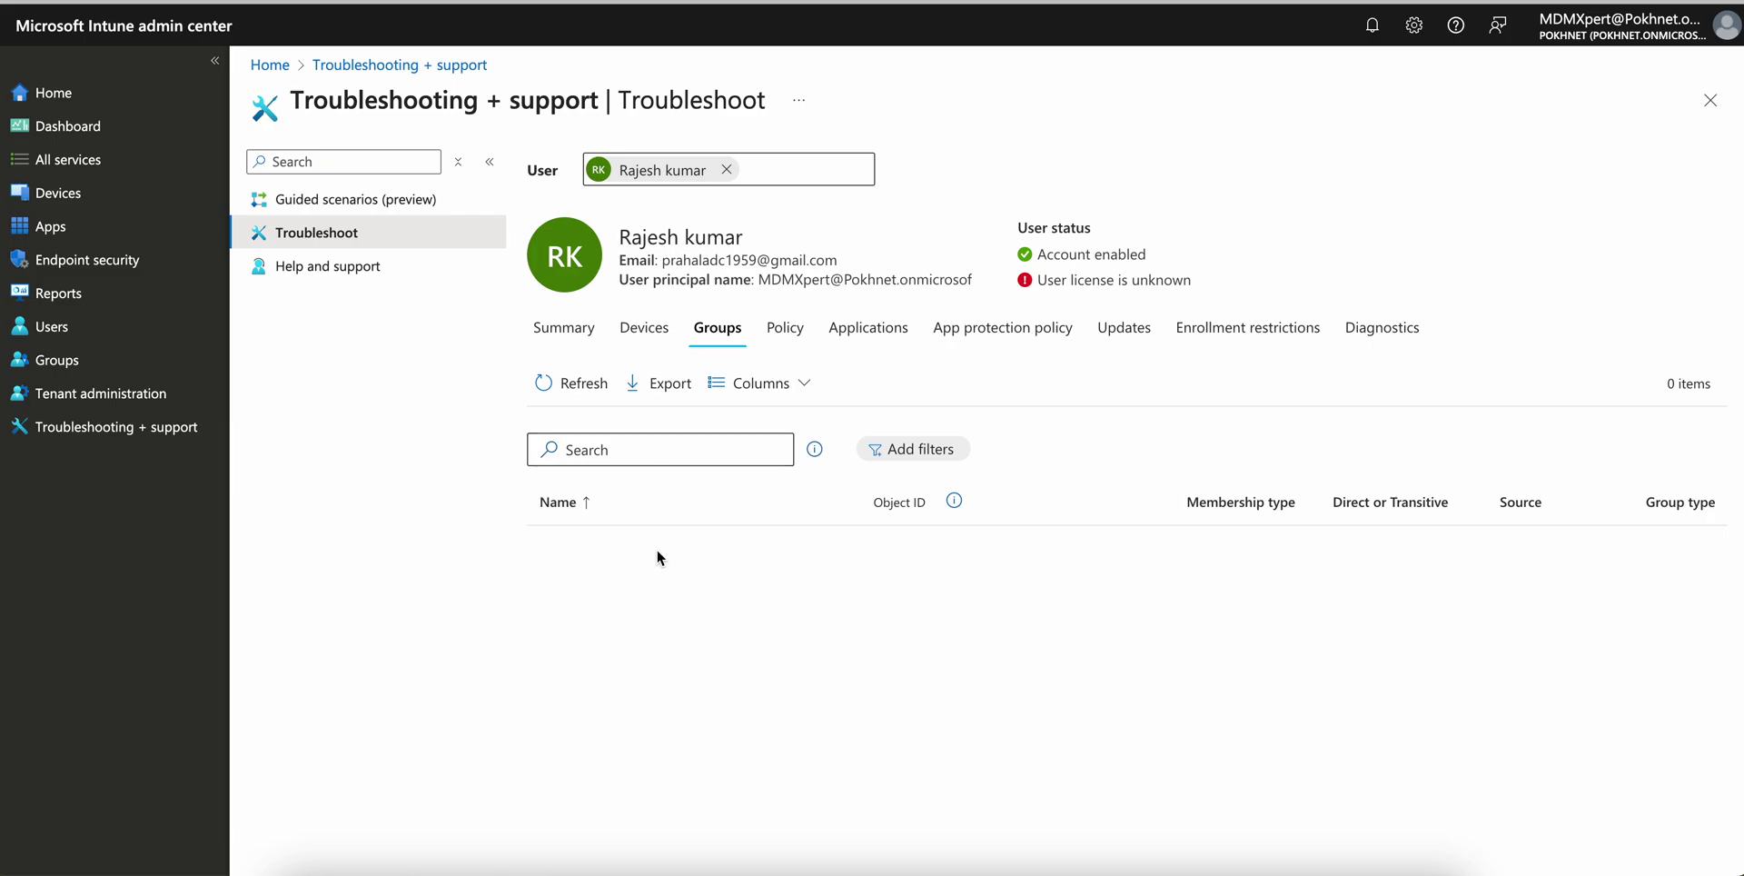
{"action": "left_click", "coordinate": [632, 230]}
{"action": "left_click_drag", "start_coordinate": [631, 230], "coordinate": [783, 232]}
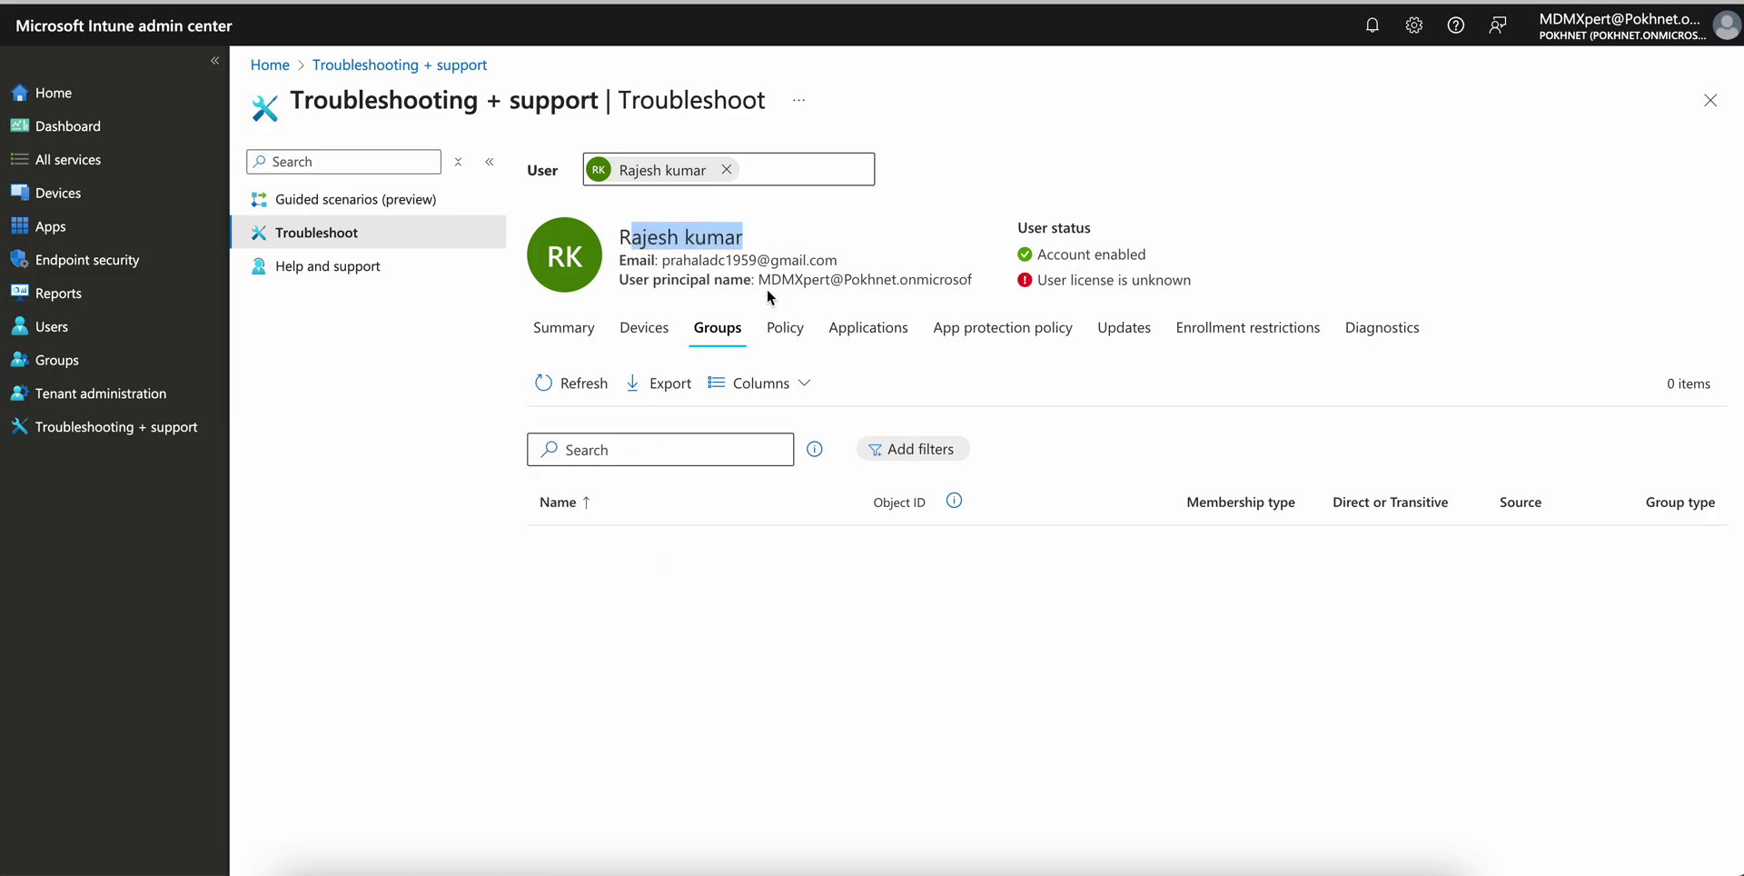
{"action": "left_click", "coordinate": [723, 600]}
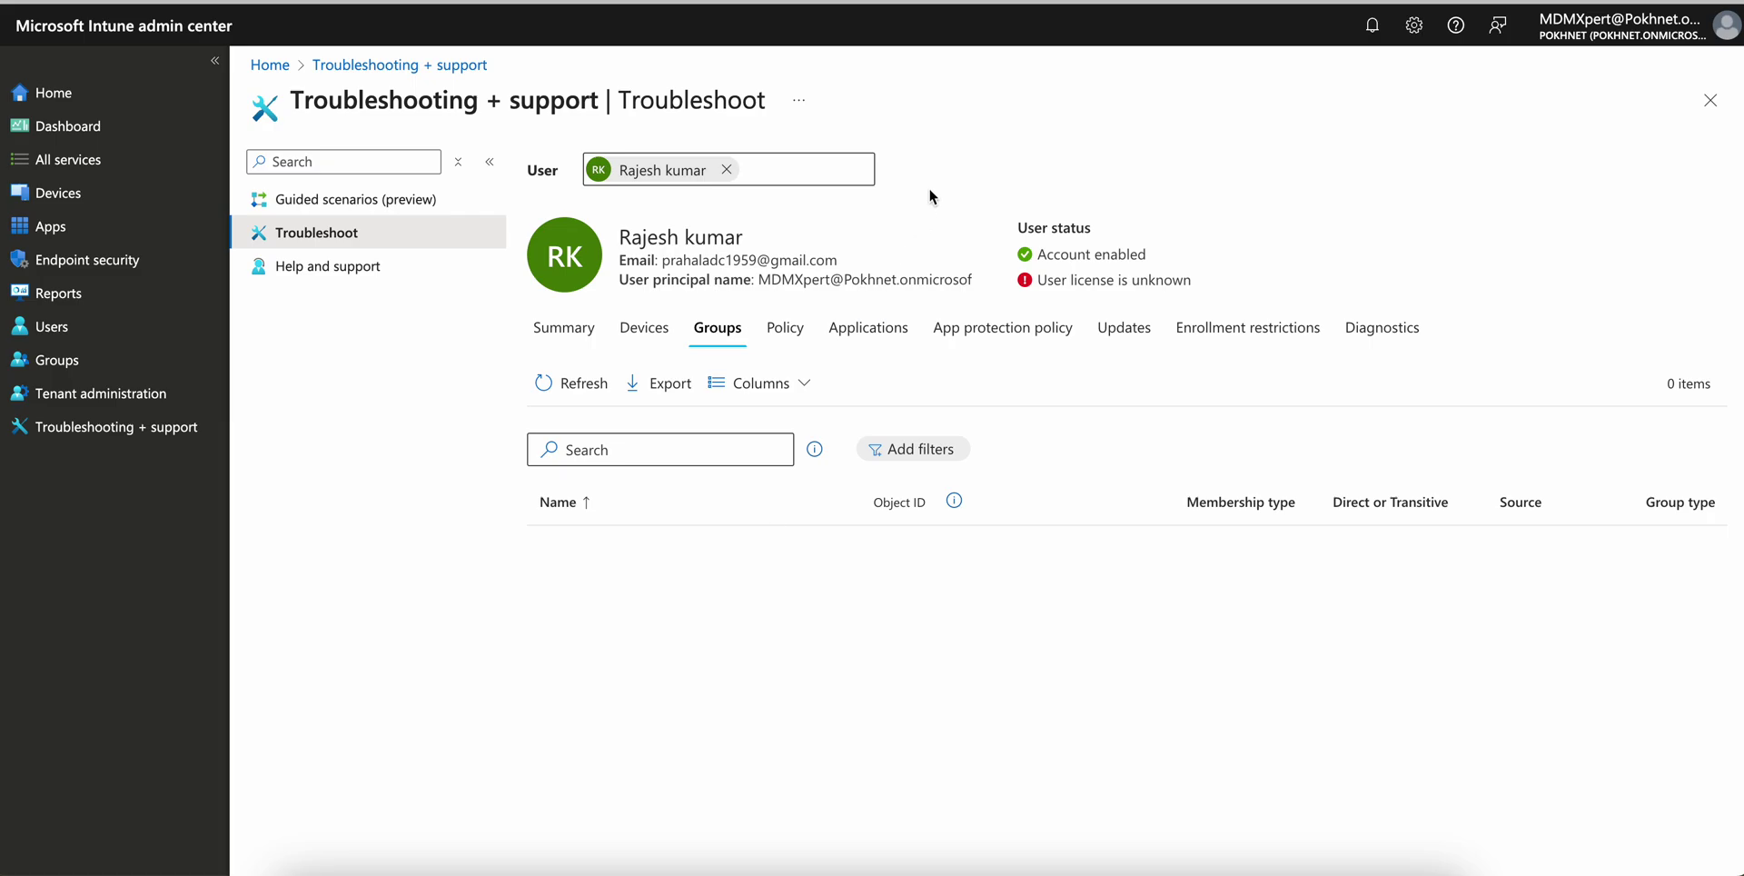
{"action": "left_click_drag", "start_coordinate": [798, 234], "coordinate": [616, 236]}
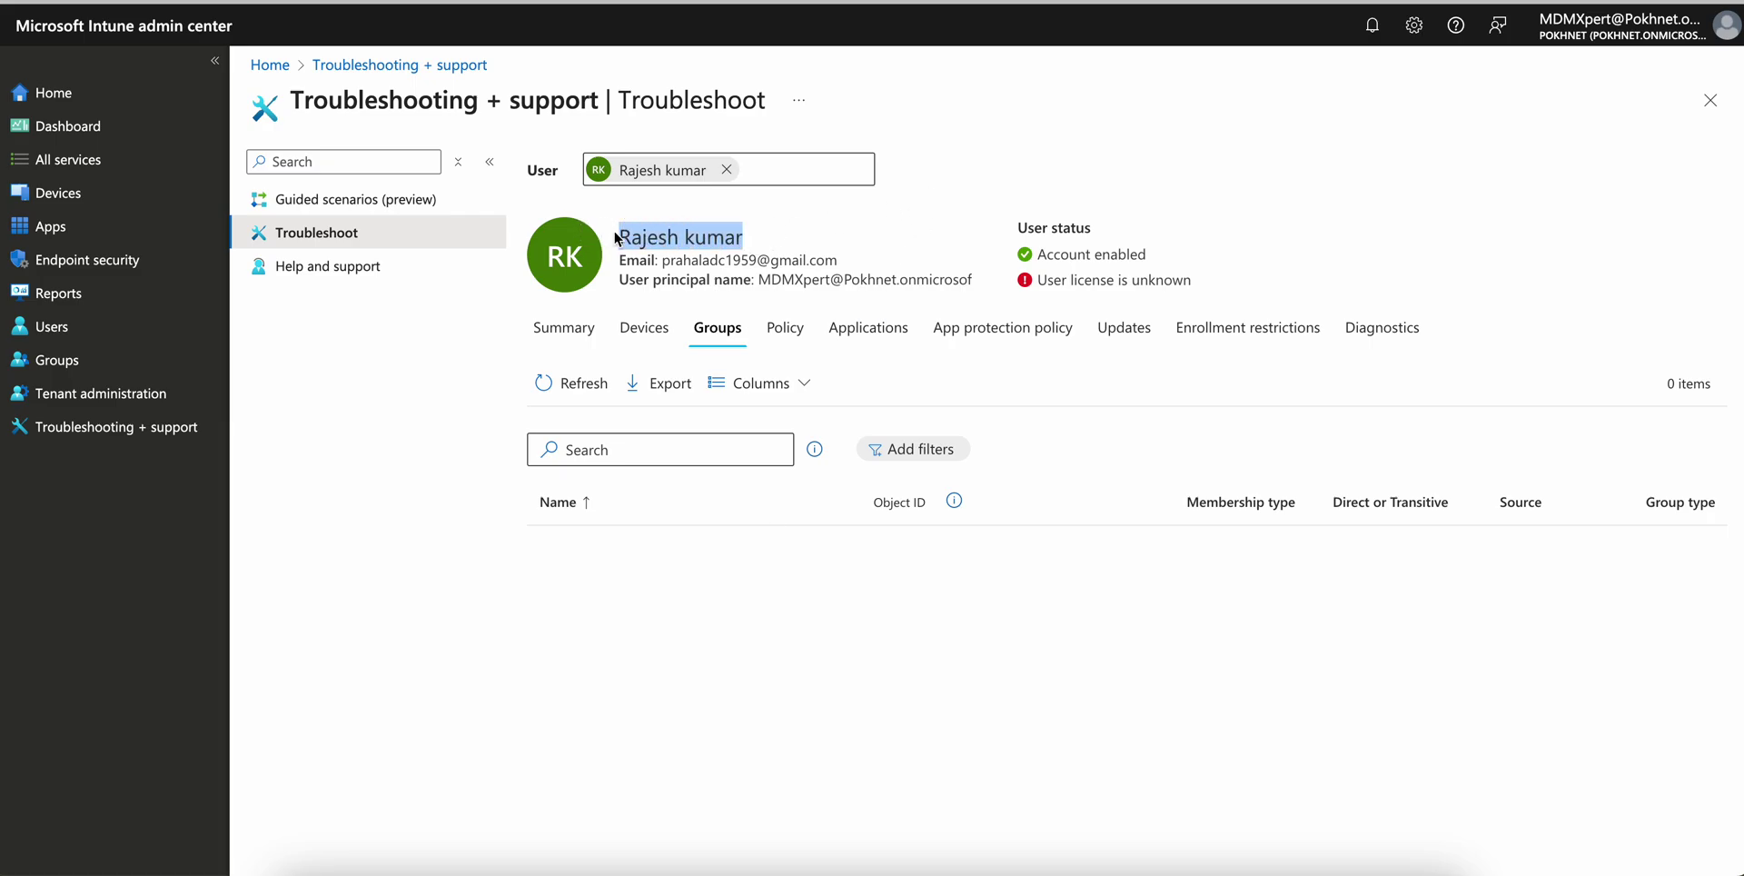
{"action": "left_click", "coordinate": [901, 265]}
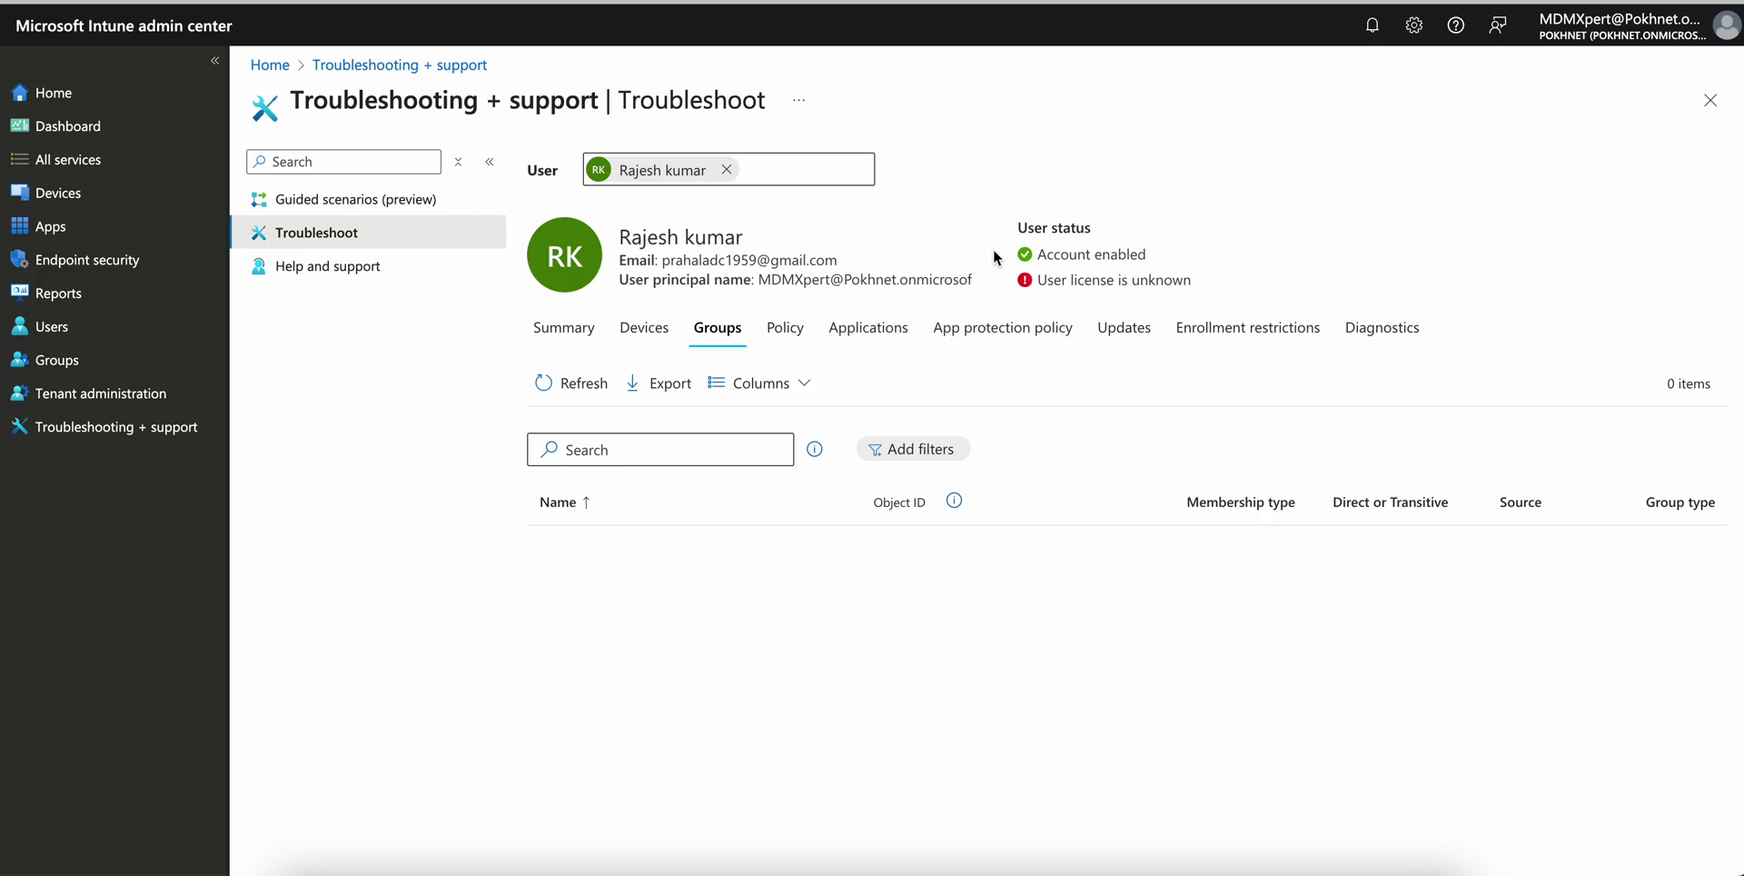
{"action": "left_click_drag", "start_coordinate": [1197, 282], "coordinate": [1046, 254]}
{"action": "left_click", "coordinate": [1069, 254]}
Show the device monitoring reports and read the description of the Enrollment failures report.
{"action": "left_click", "coordinate": [125, 205]}
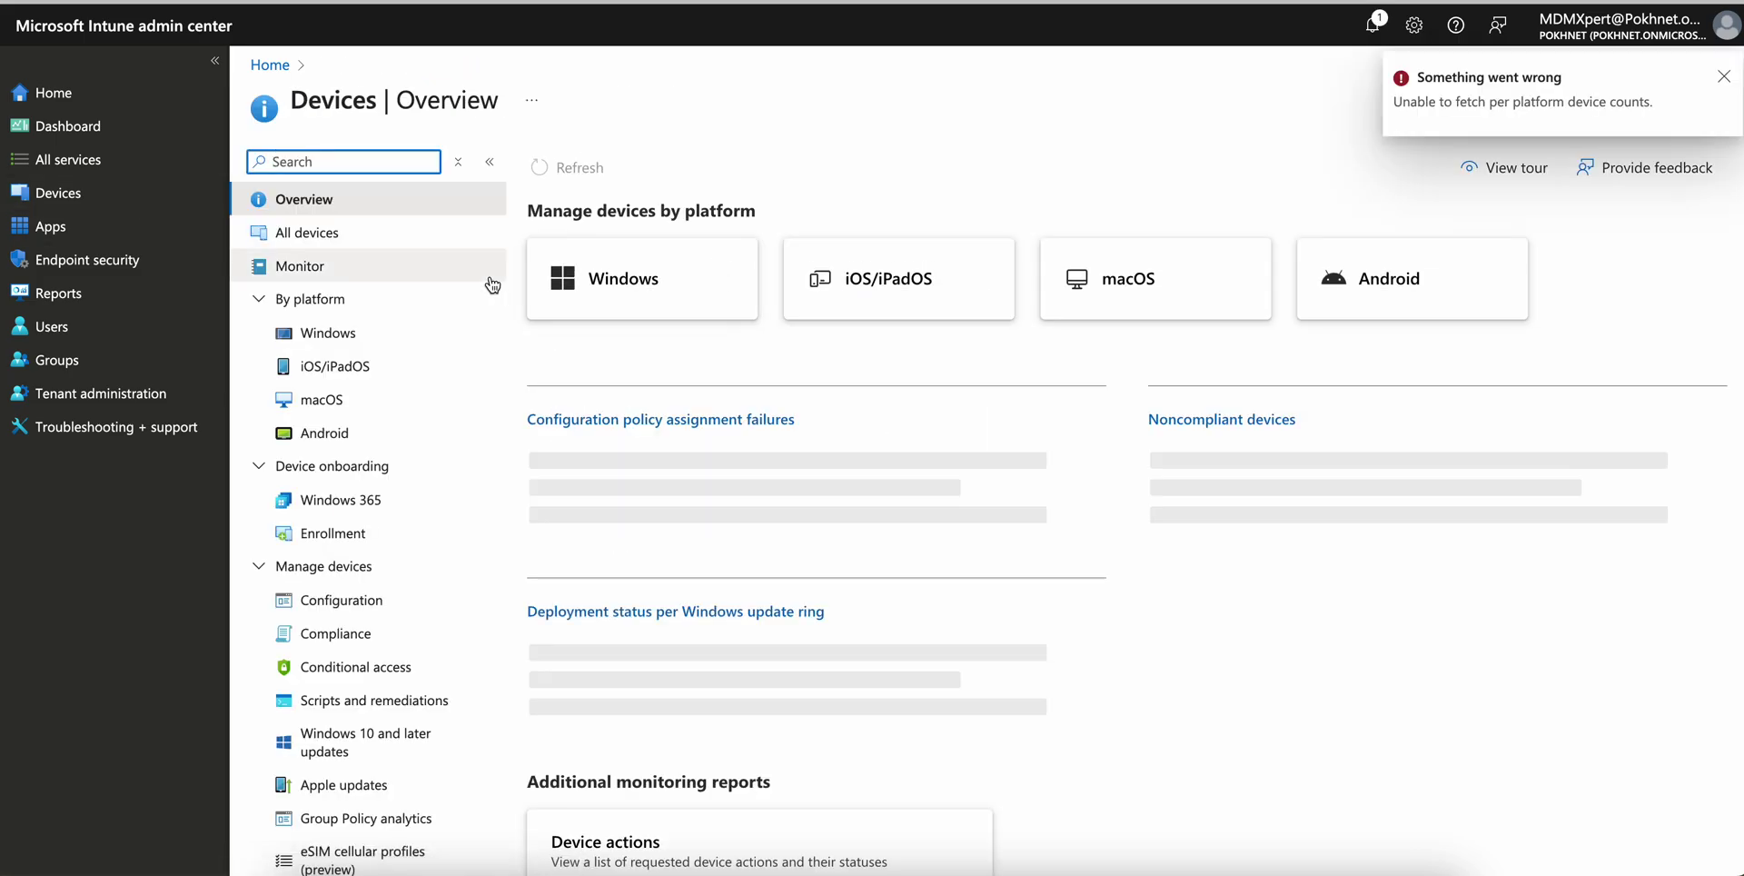
{"action": "left_click", "coordinate": [419, 270]}
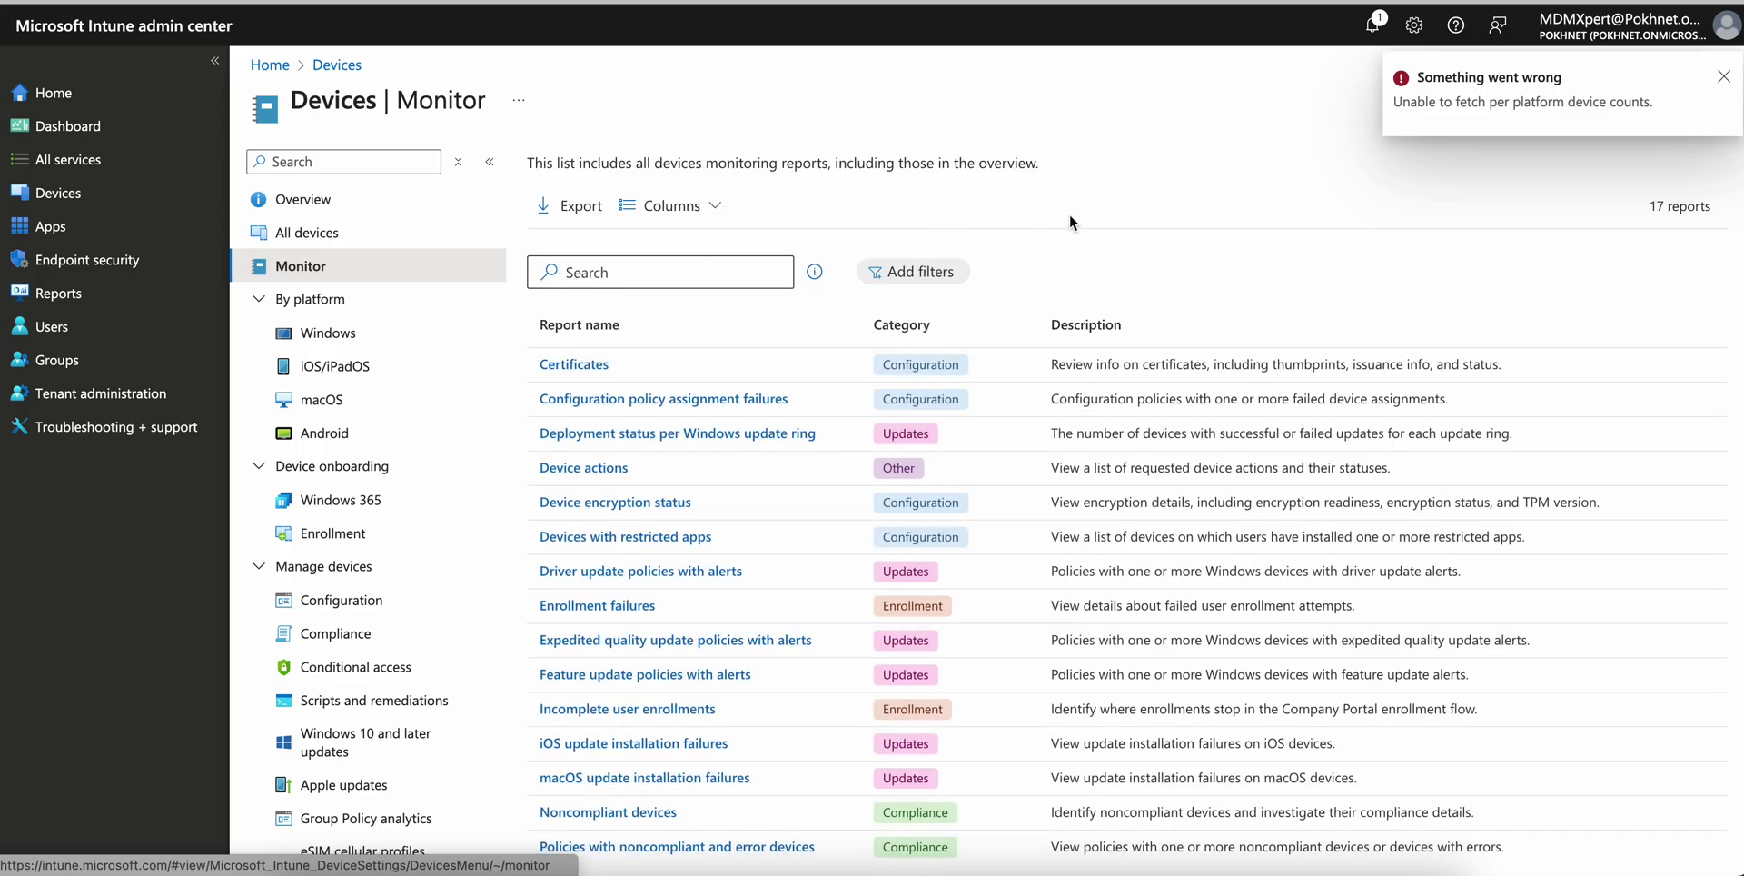
{"action": "left_click", "coordinate": [636, 606]}
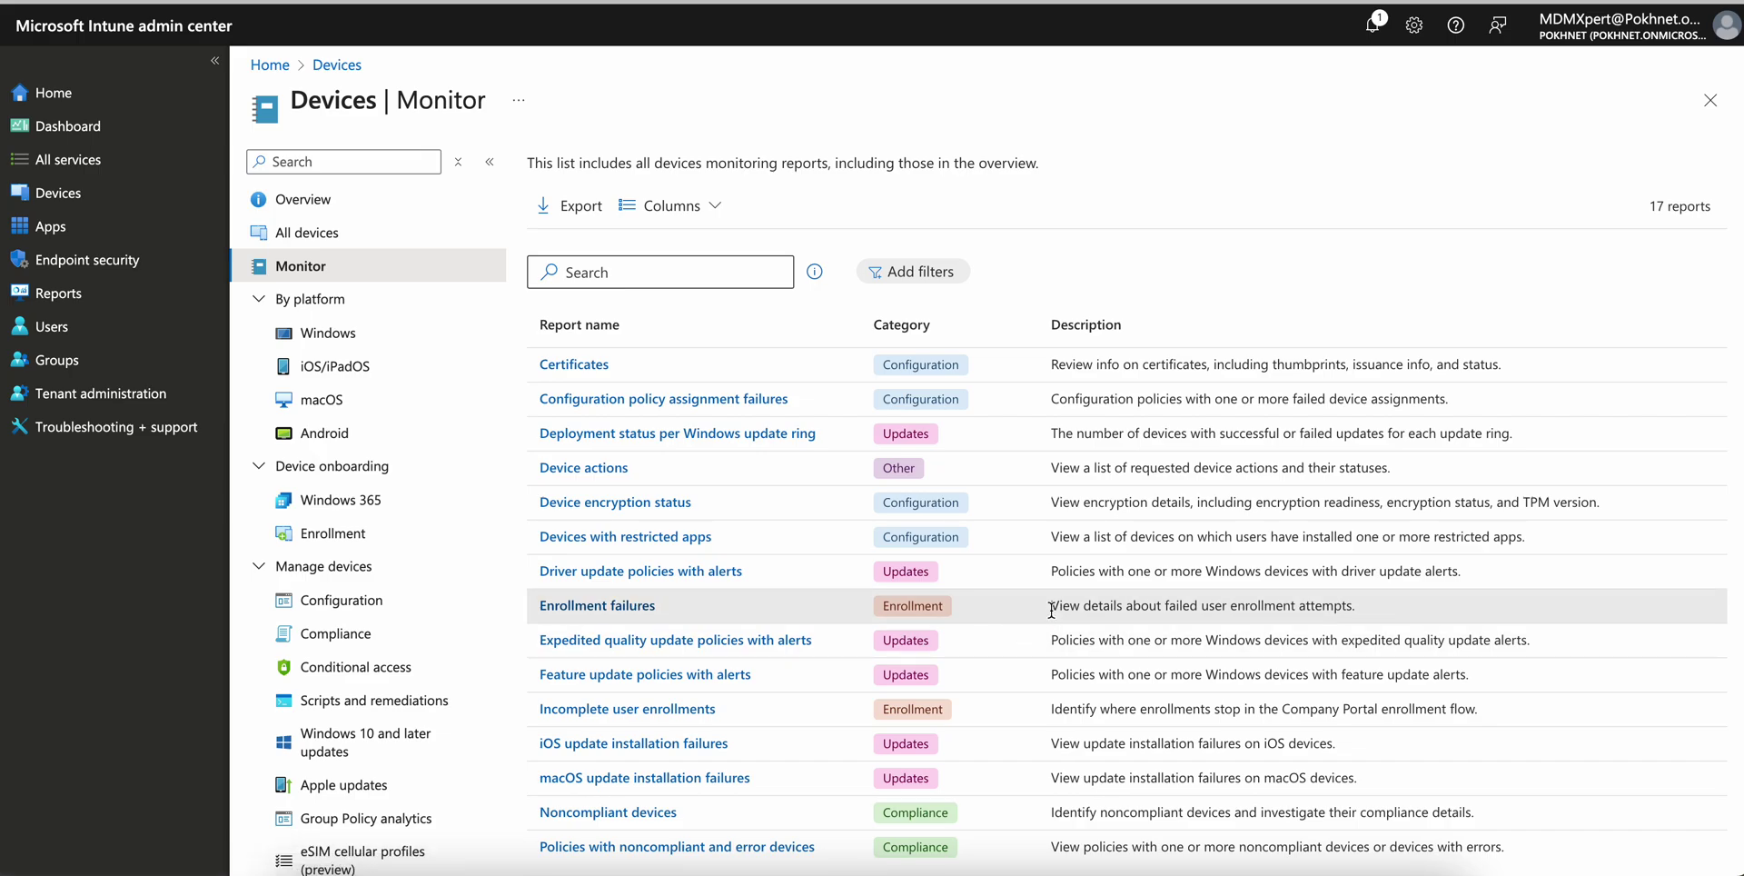
{"action": "left_click_drag", "start_coordinate": [1051, 610], "coordinate": [1191, 607]}
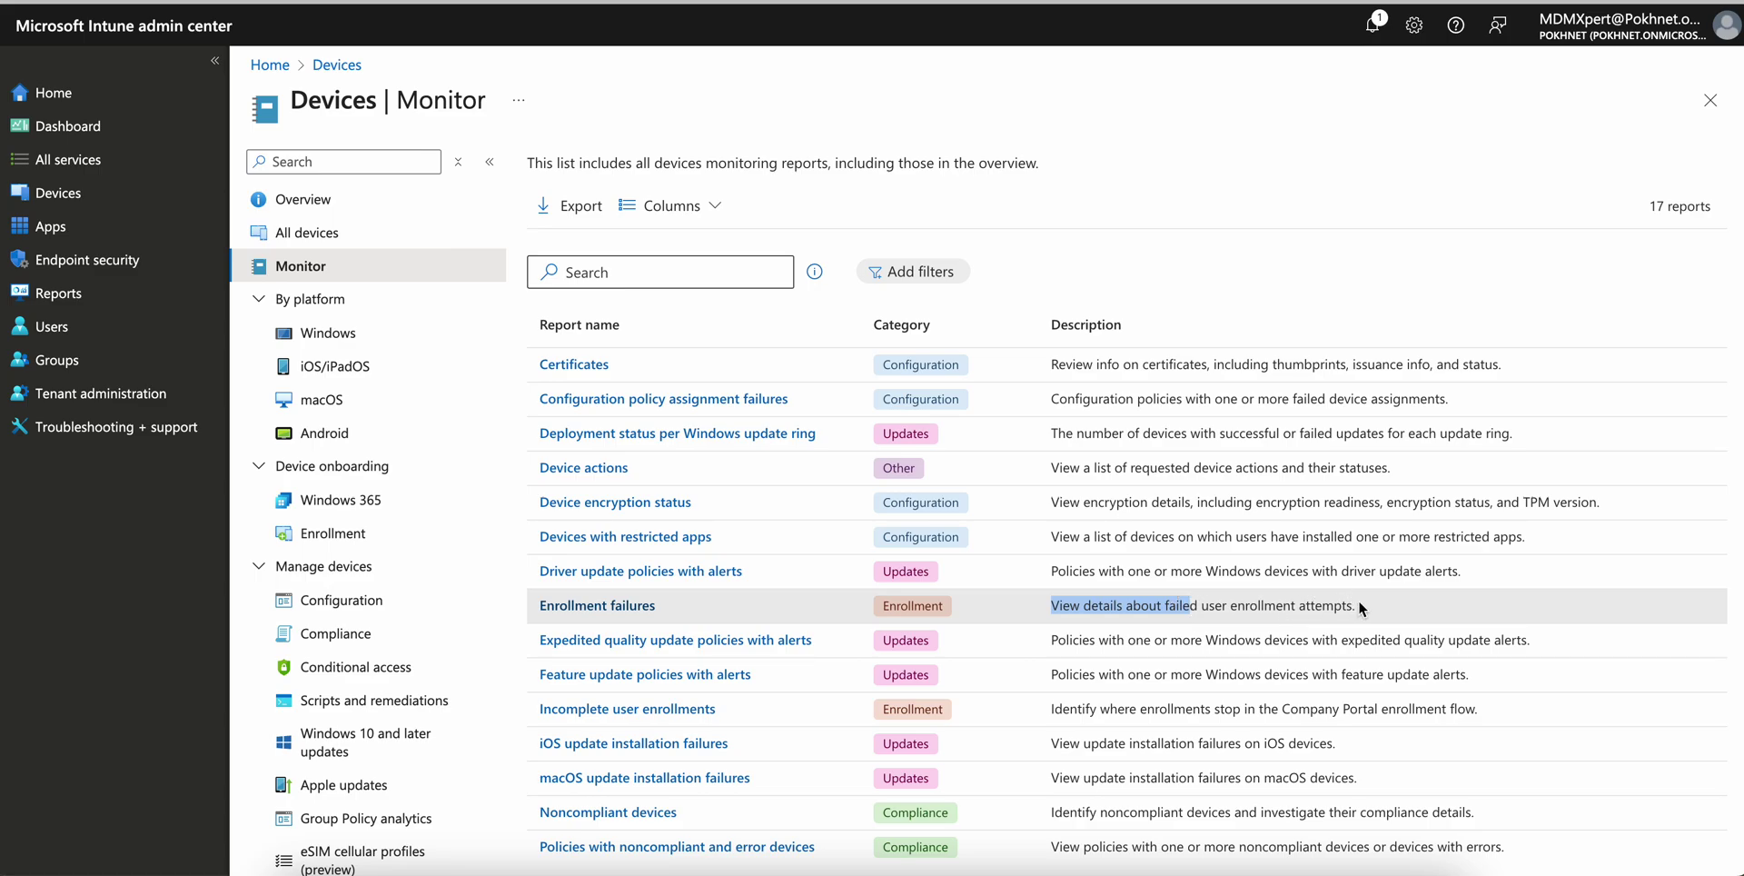
{"action": "left_click_drag", "start_coordinate": [1360, 606], "coordinate": [1041, 604]}
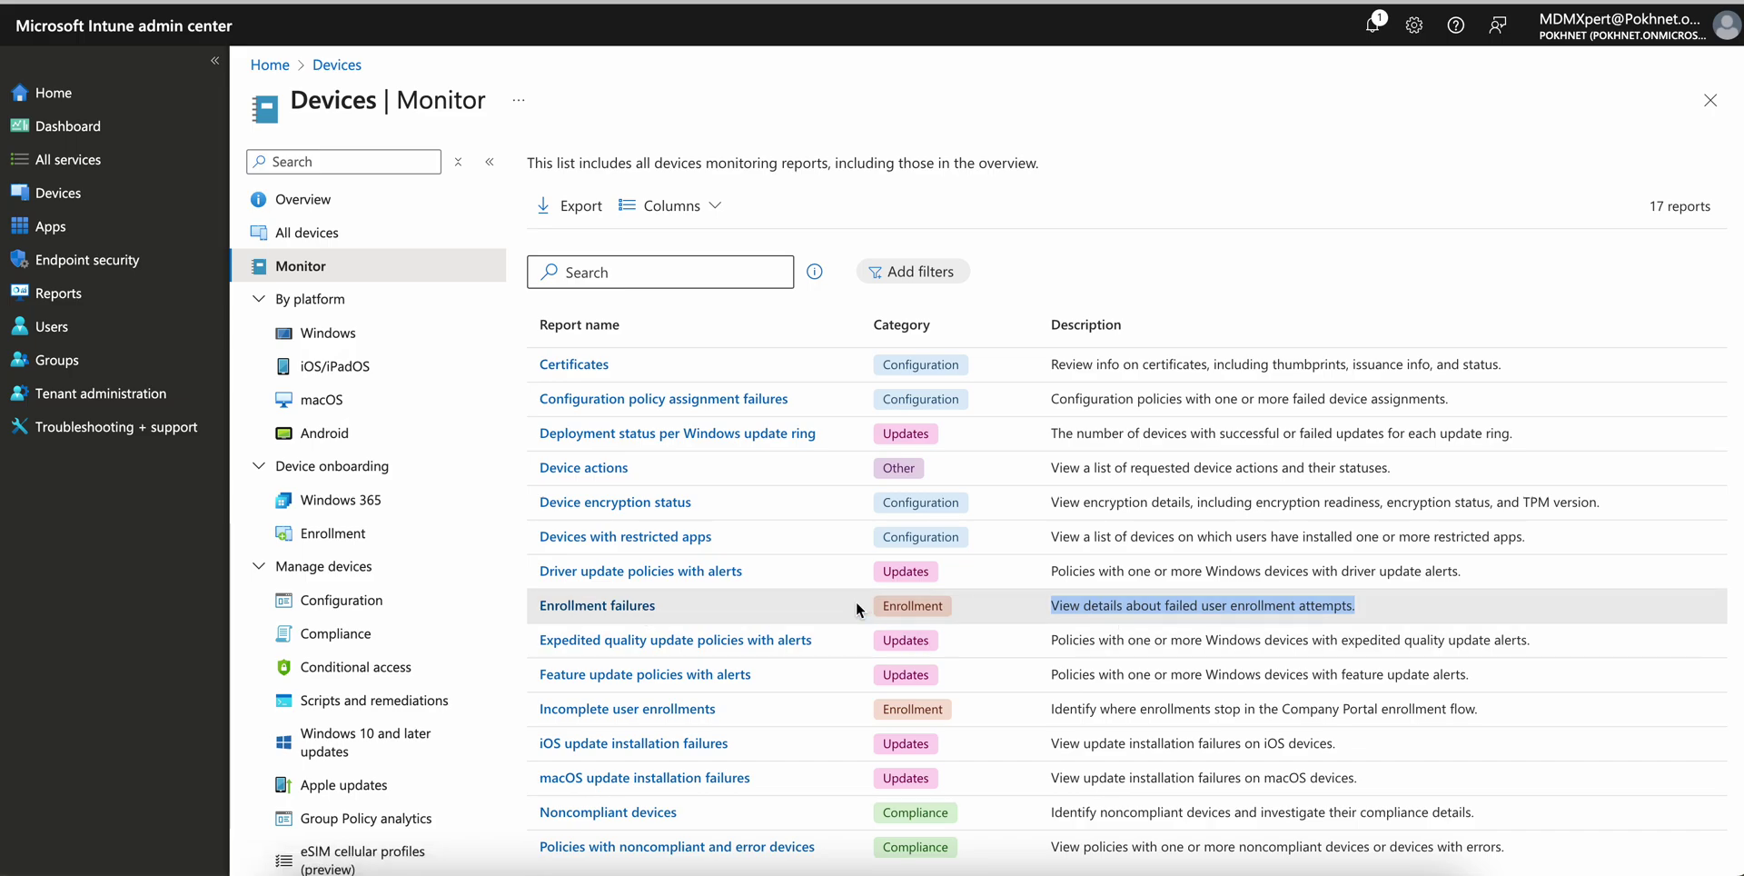
Open the Enrollment failures report, inspect its access details and return to the device monitoring reports.
{"action": "left_click", "coordinate": [638, 607]}
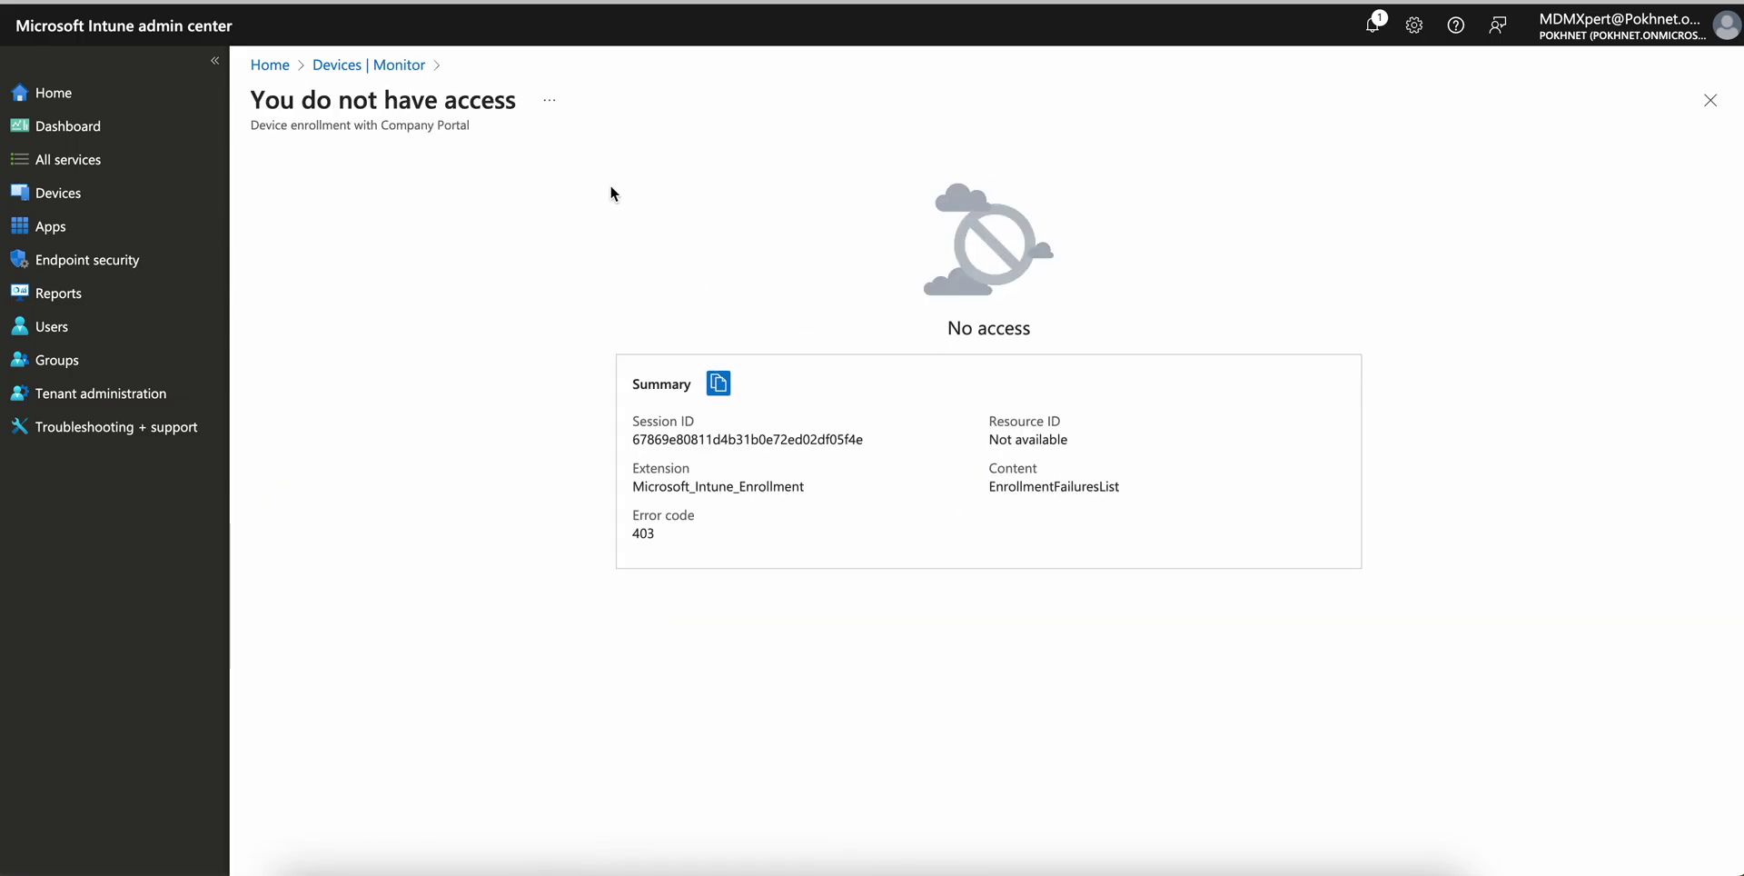
{"action": "triple_click", "coordinate": [927, 336]}
{"action": "left_click", "coordinate": [409, 69]}
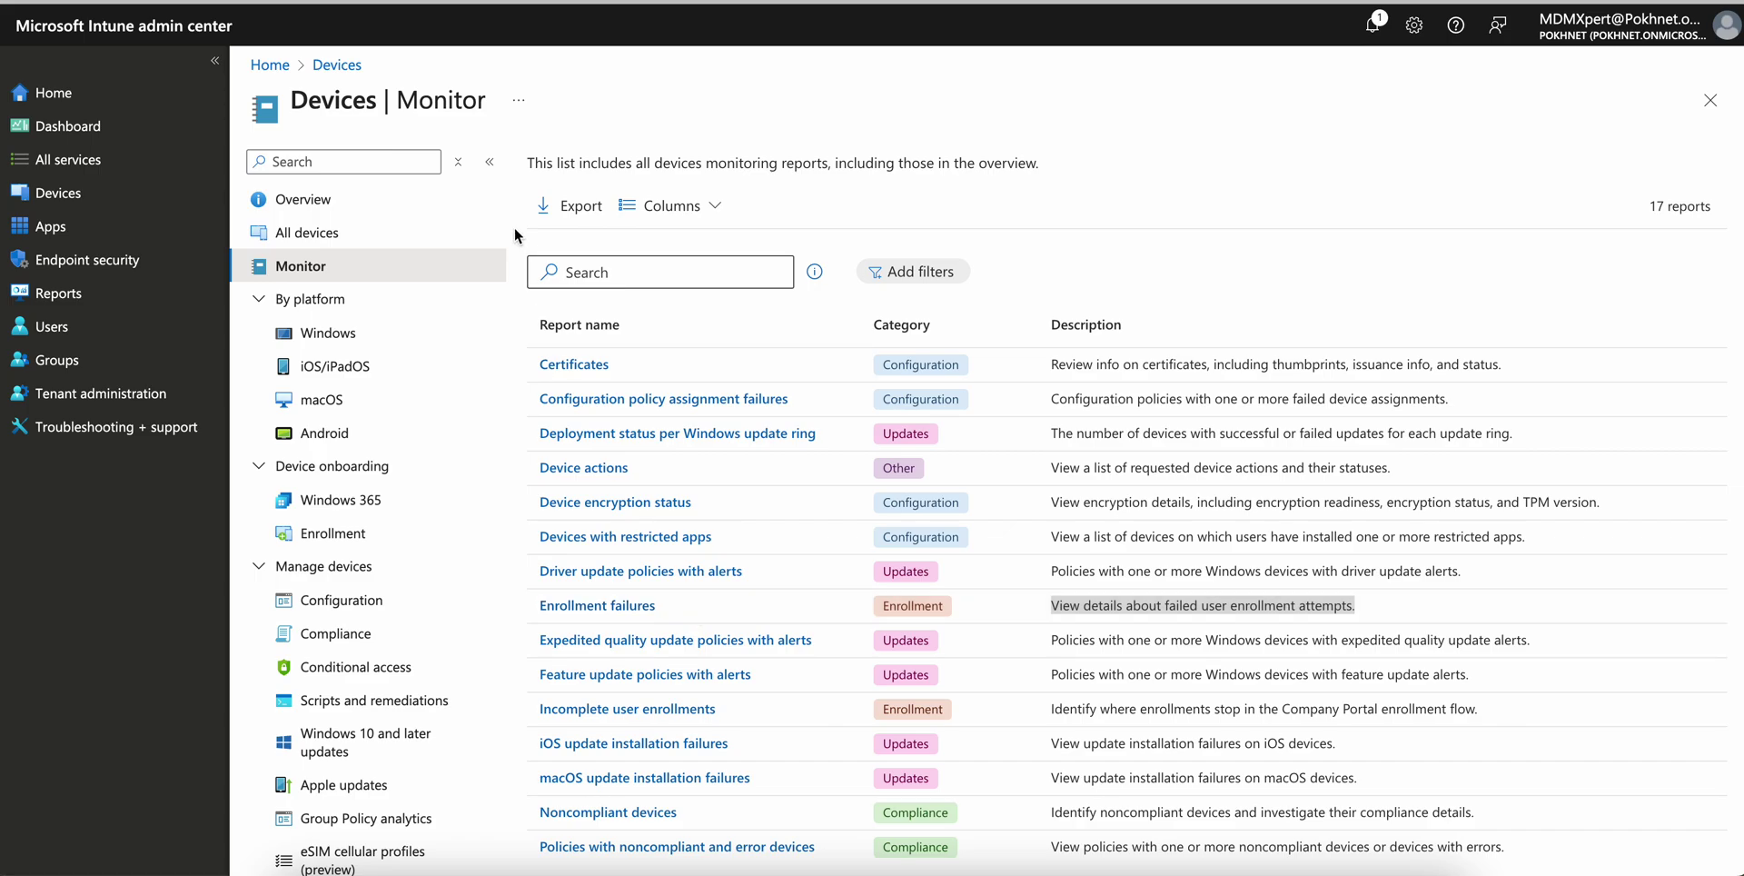
Show the list of all devices and dismiss the three error notifications.
{"action": "left_click", "coordinate": [294, 220]}
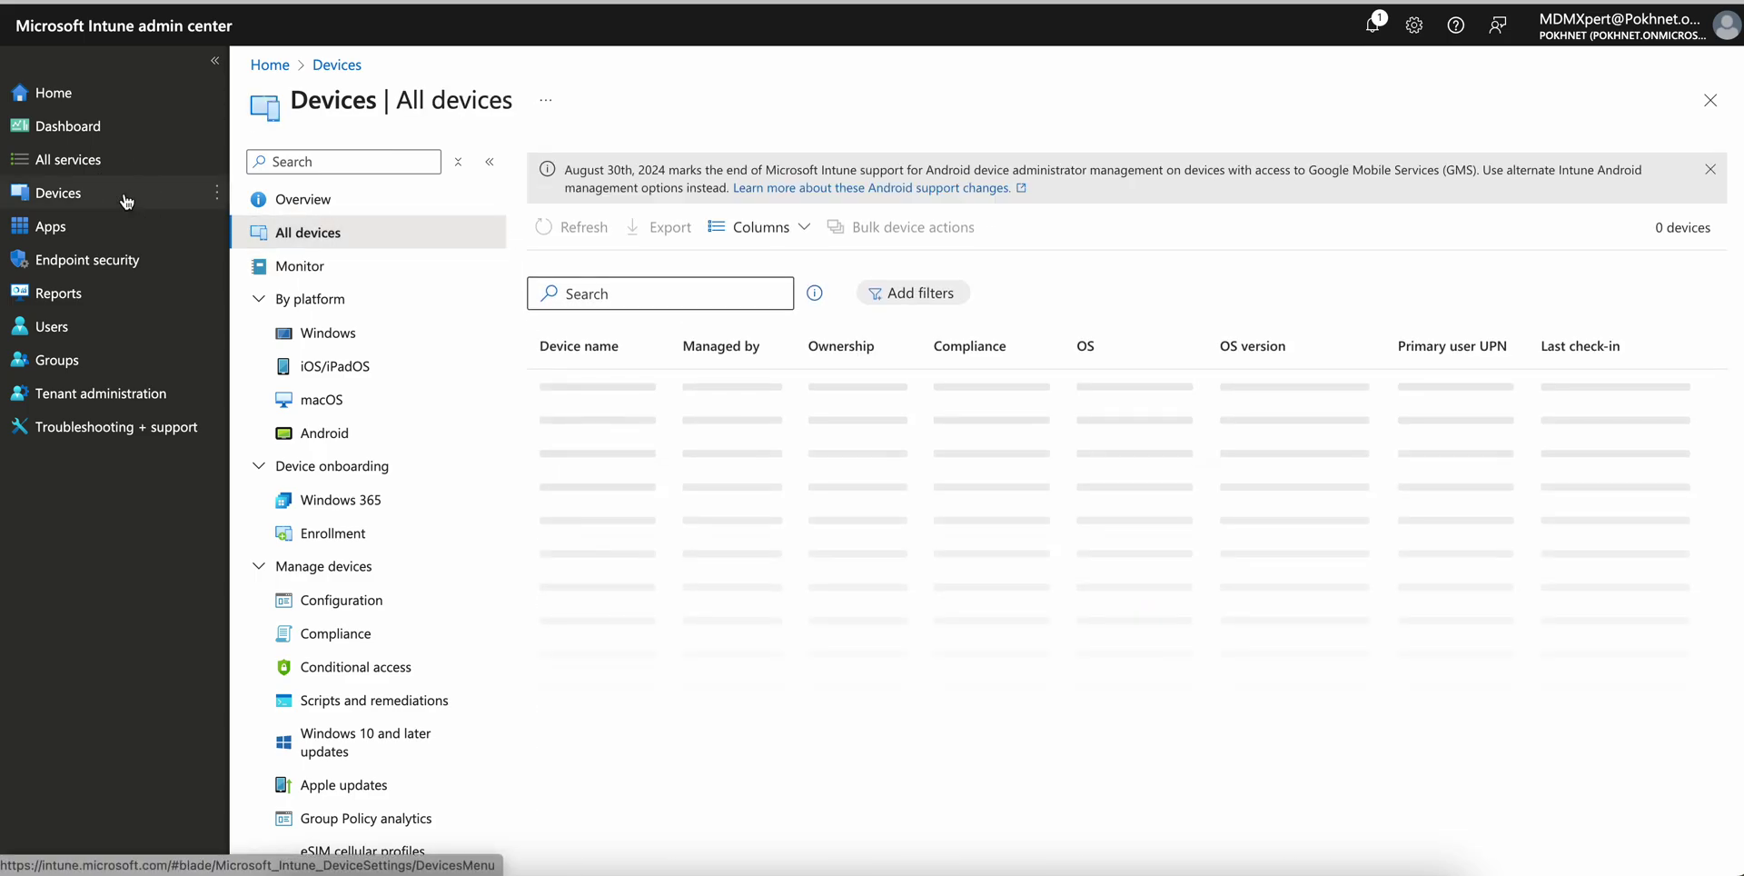
{"action": "left_click", "coordinate": [292, 202]}
{"action": "left_click", "coordinate": [426, 238]}
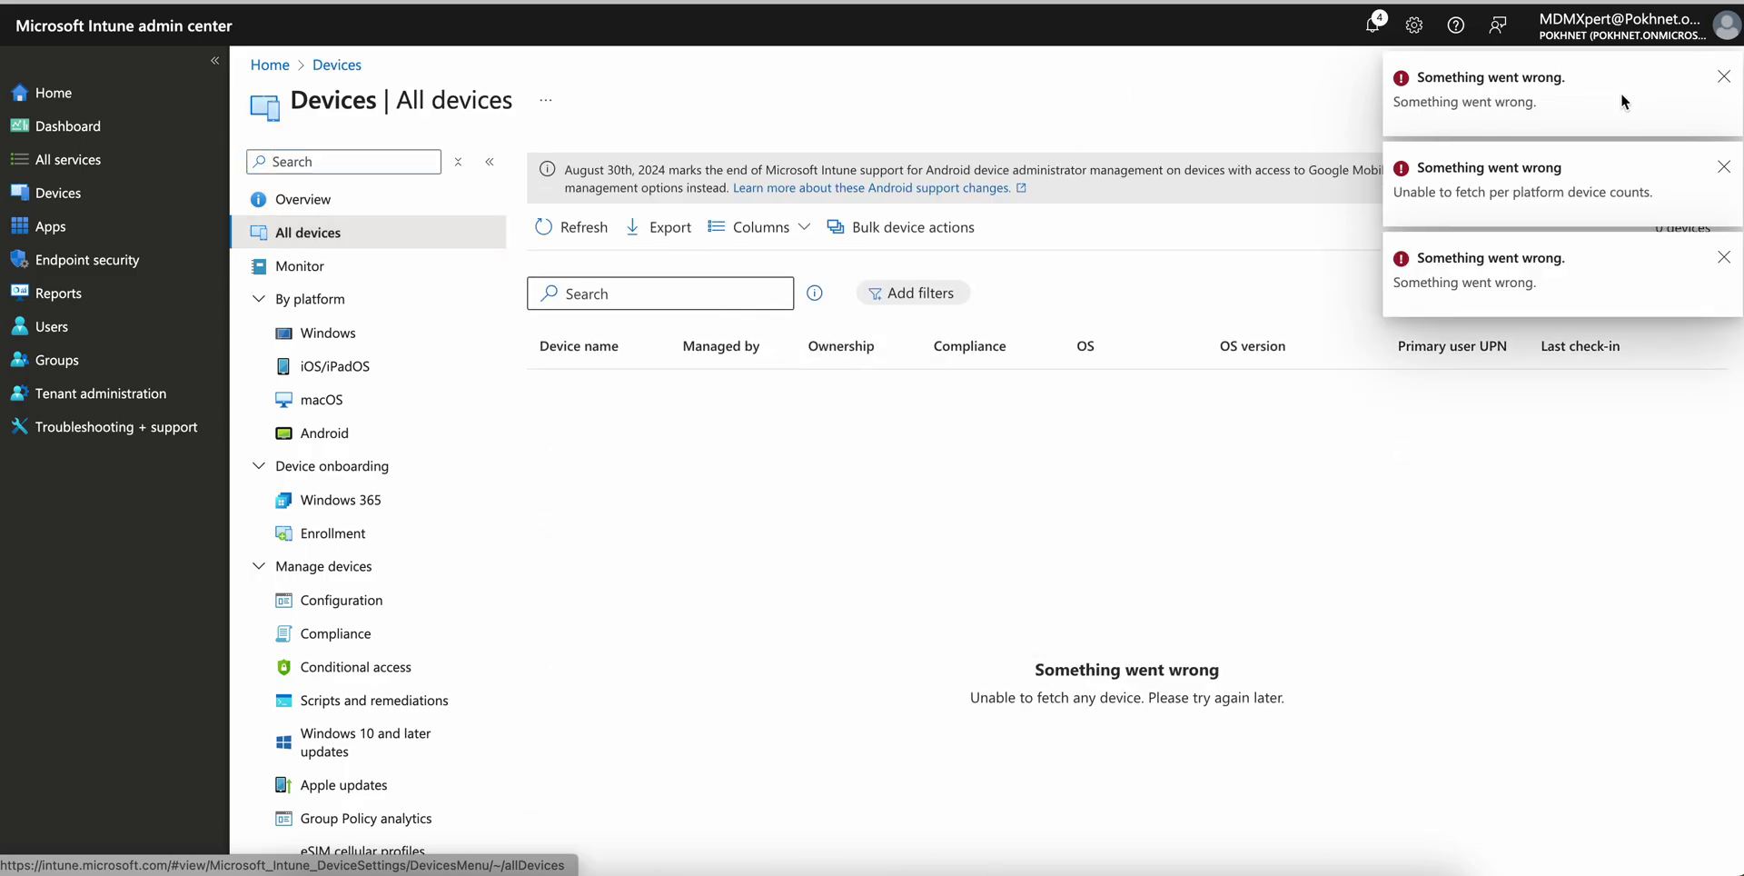
{"action": "left_click", "coordinate": [1723, 76]}
{"action": "left_click", "coordinate": [1723, 76]}
{"action": "left_click", "coordinate": [1723, 76]}
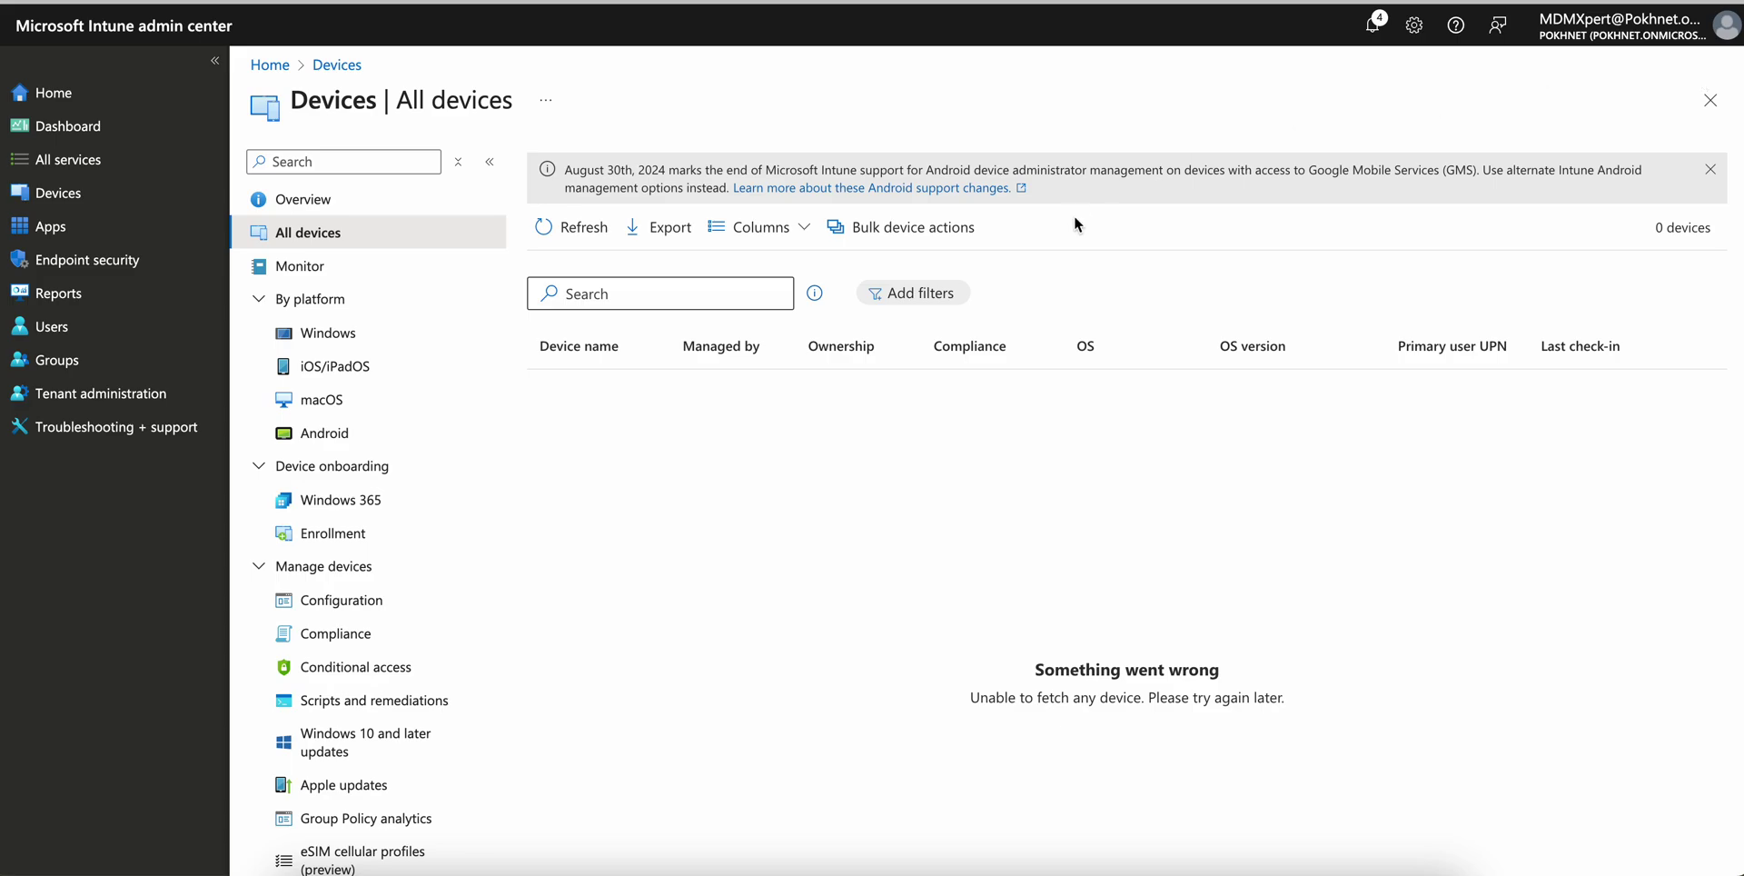
Return to the user's Troubleshoot page, check the user's device list and go back to the summary.
{"action": "left_click", "coordinate": [117, 426]}
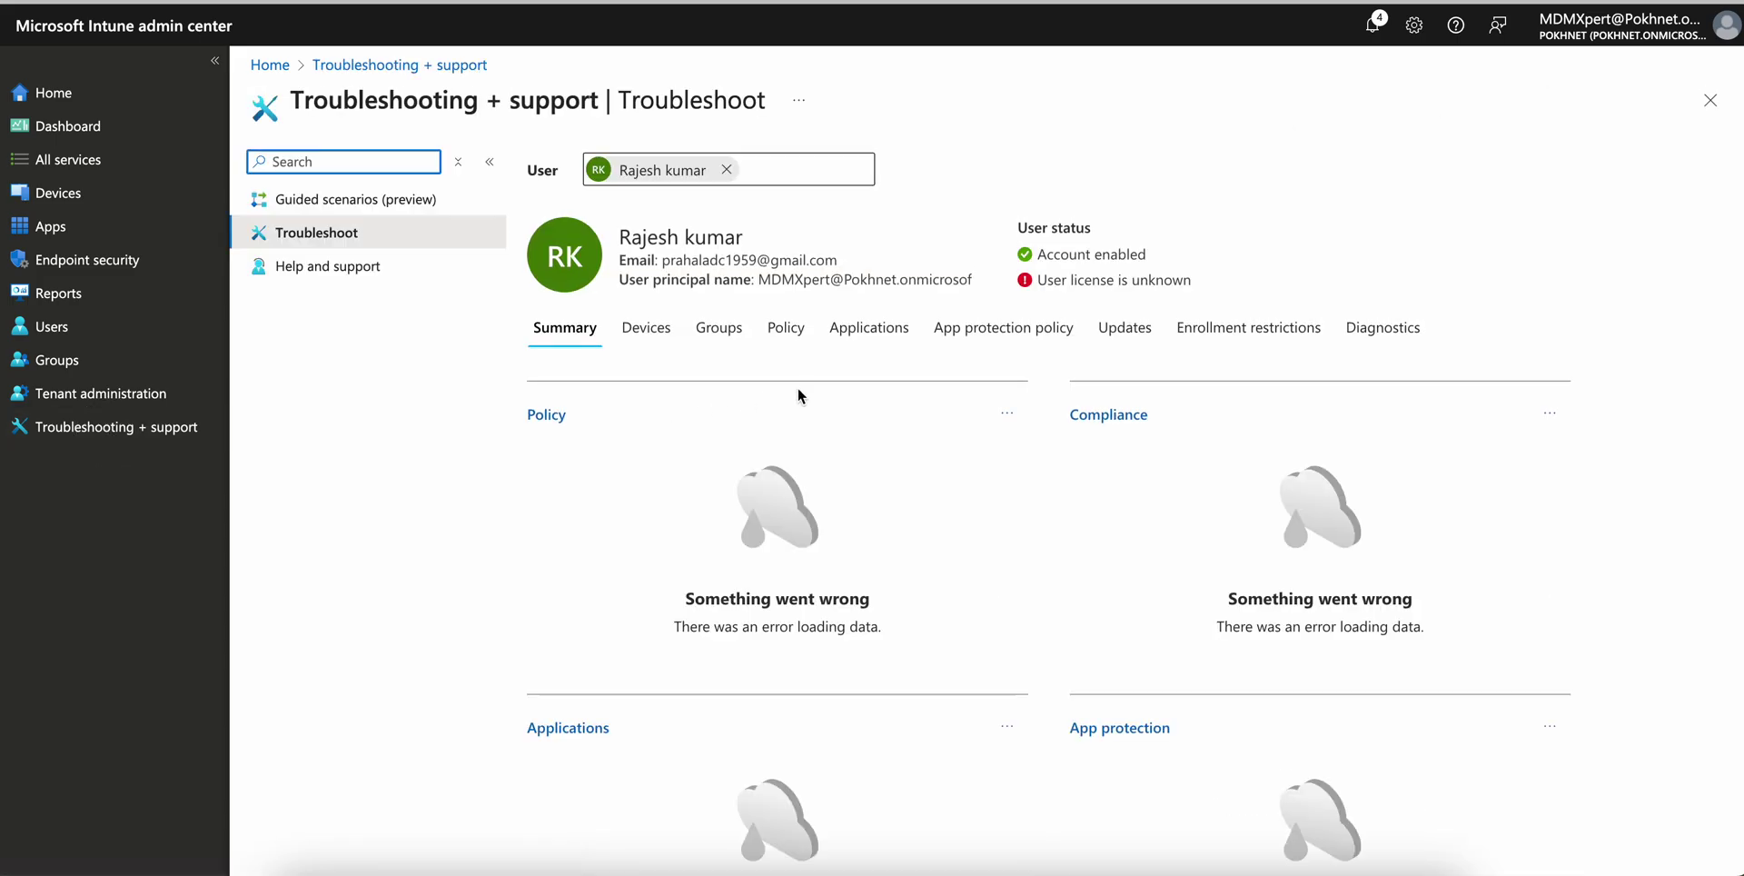
{"action": "left_click", "coordinate": [87, 427]}
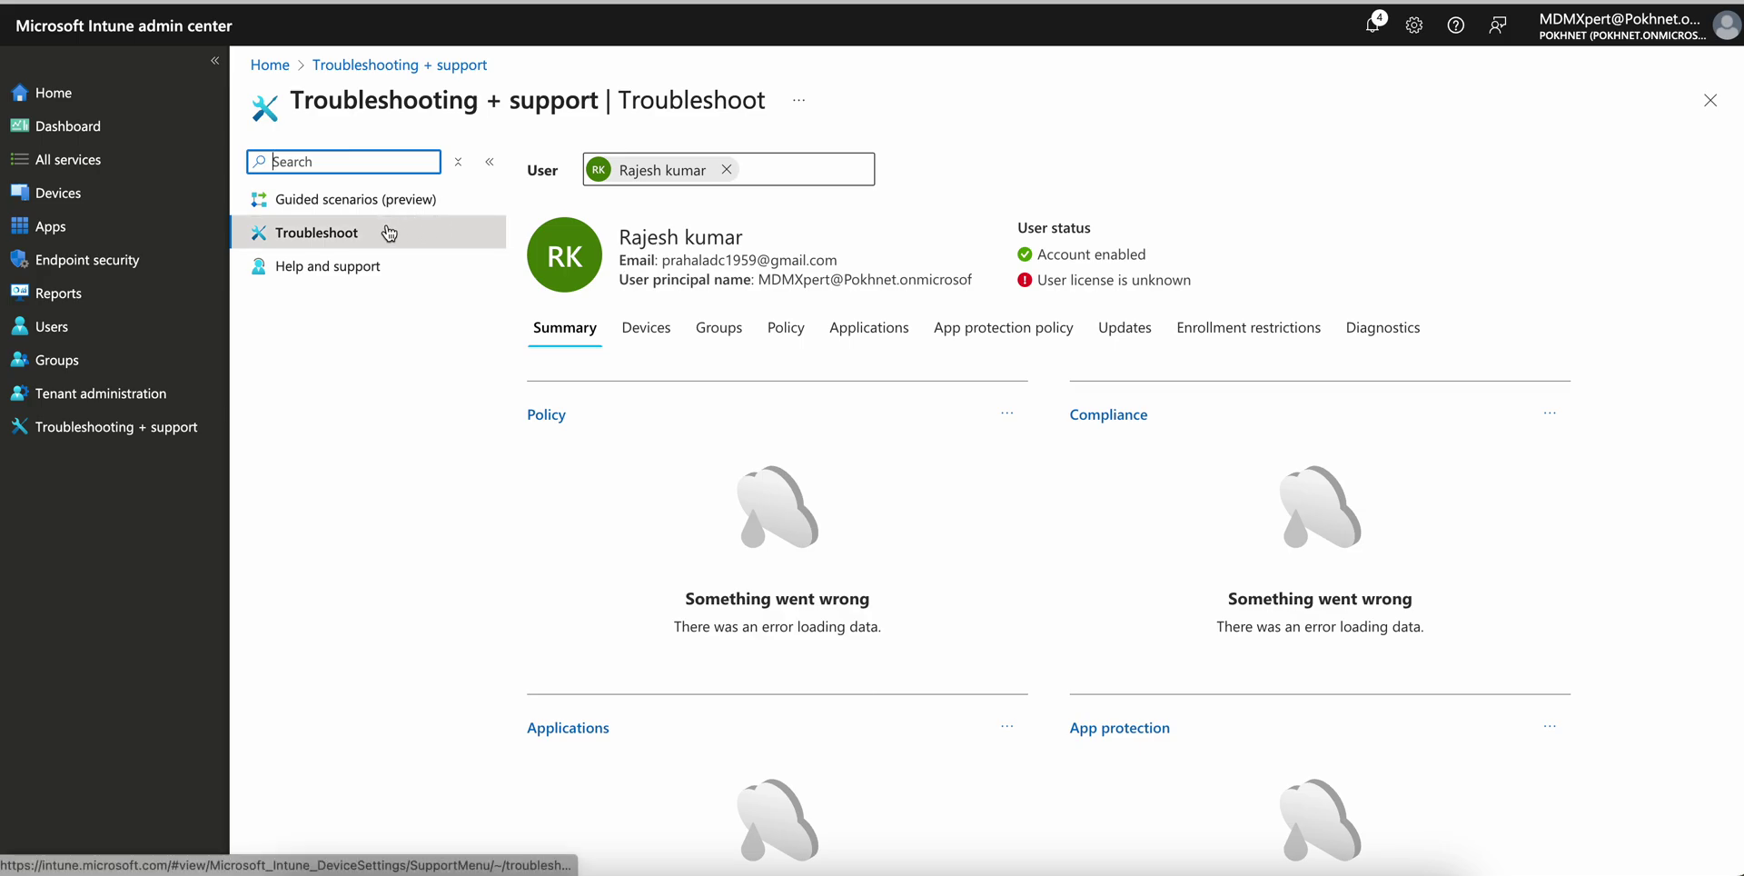
{"action": "left_click", "coordinate": [649, 329]}
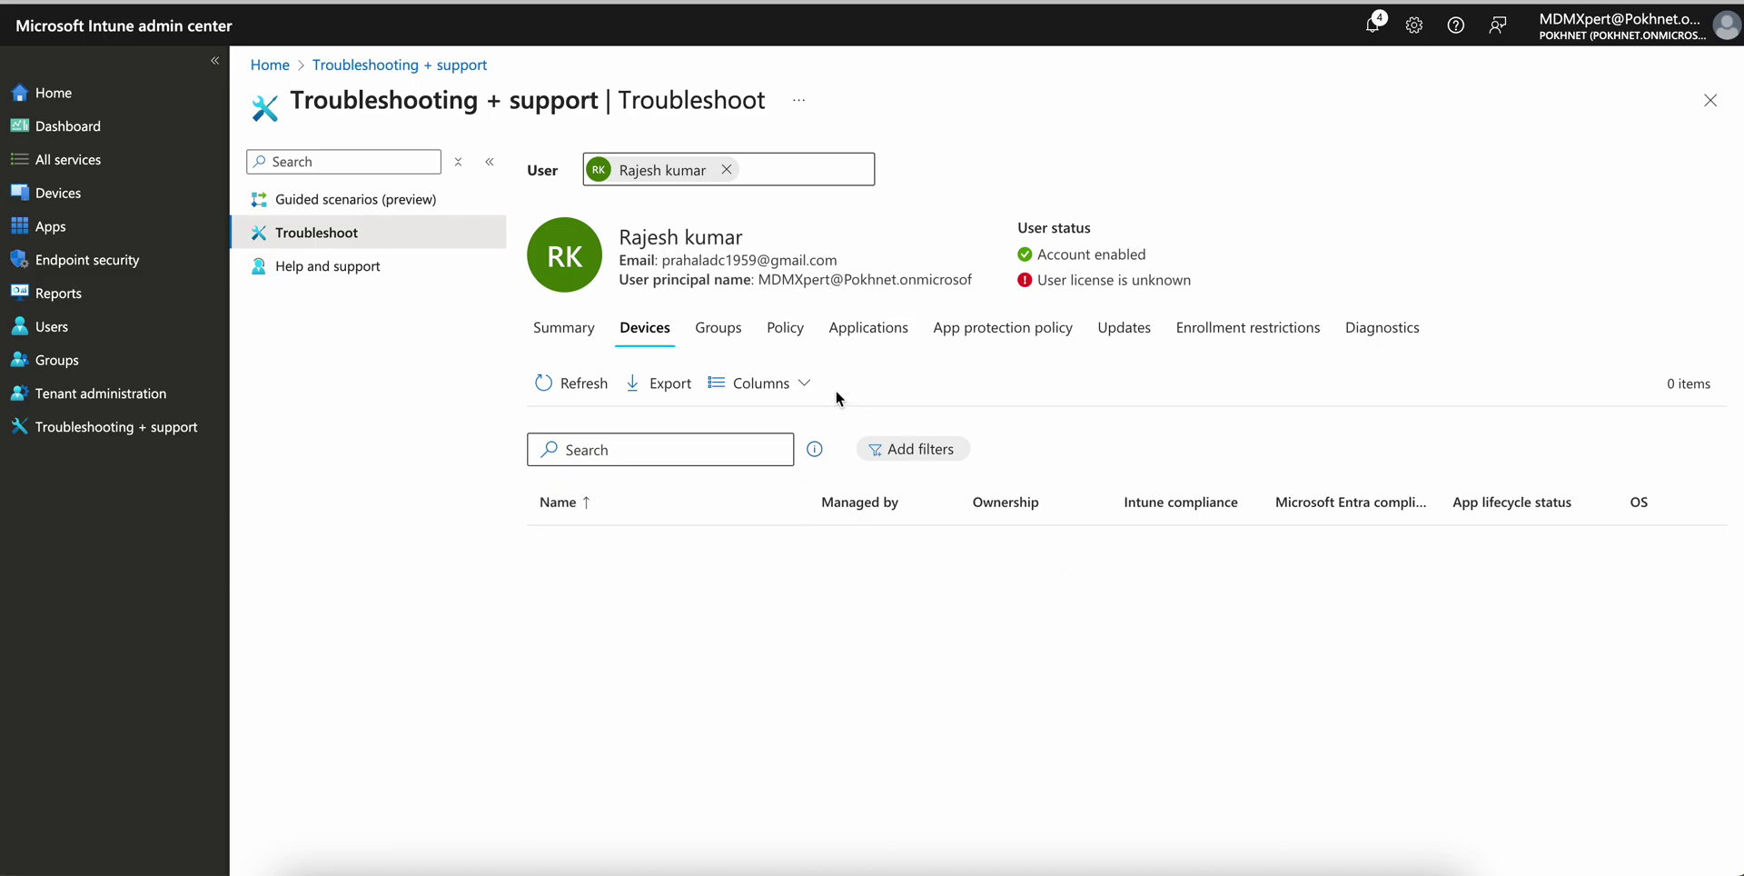
{"action": "left_click", "coordinate": [563, 330]}
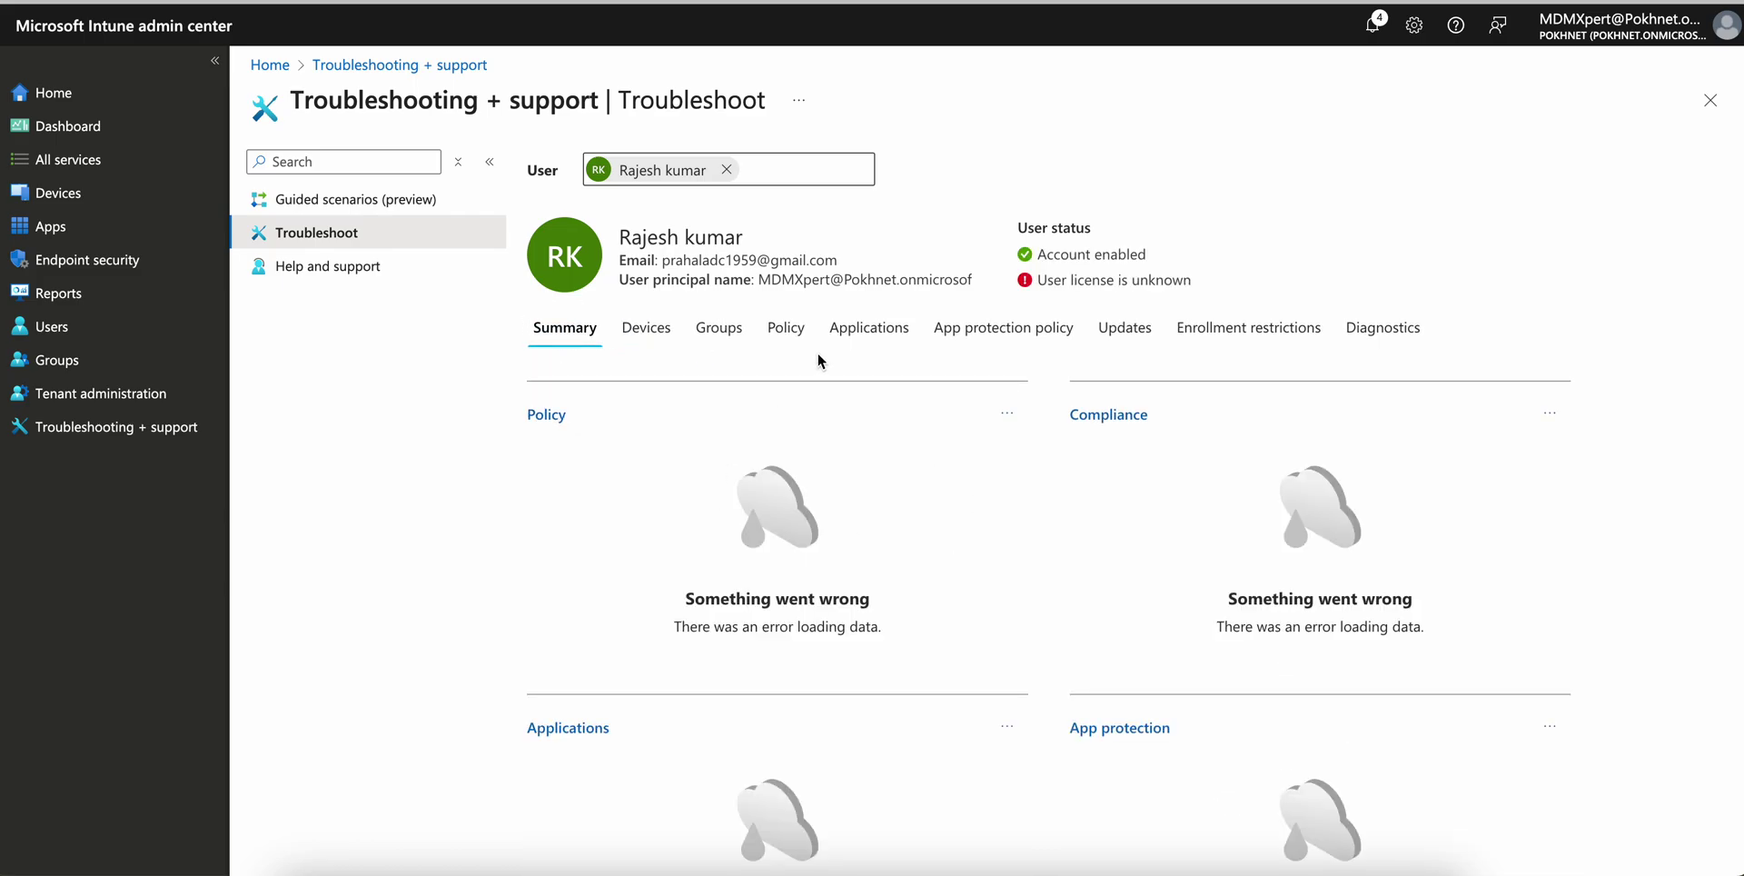
Check the user's policies, applications, app protection policies, updates, enrollment restrictions and diagnostics on the Troubleshoot page.
{"action": "left_click", "coordinate": [792, 332]}
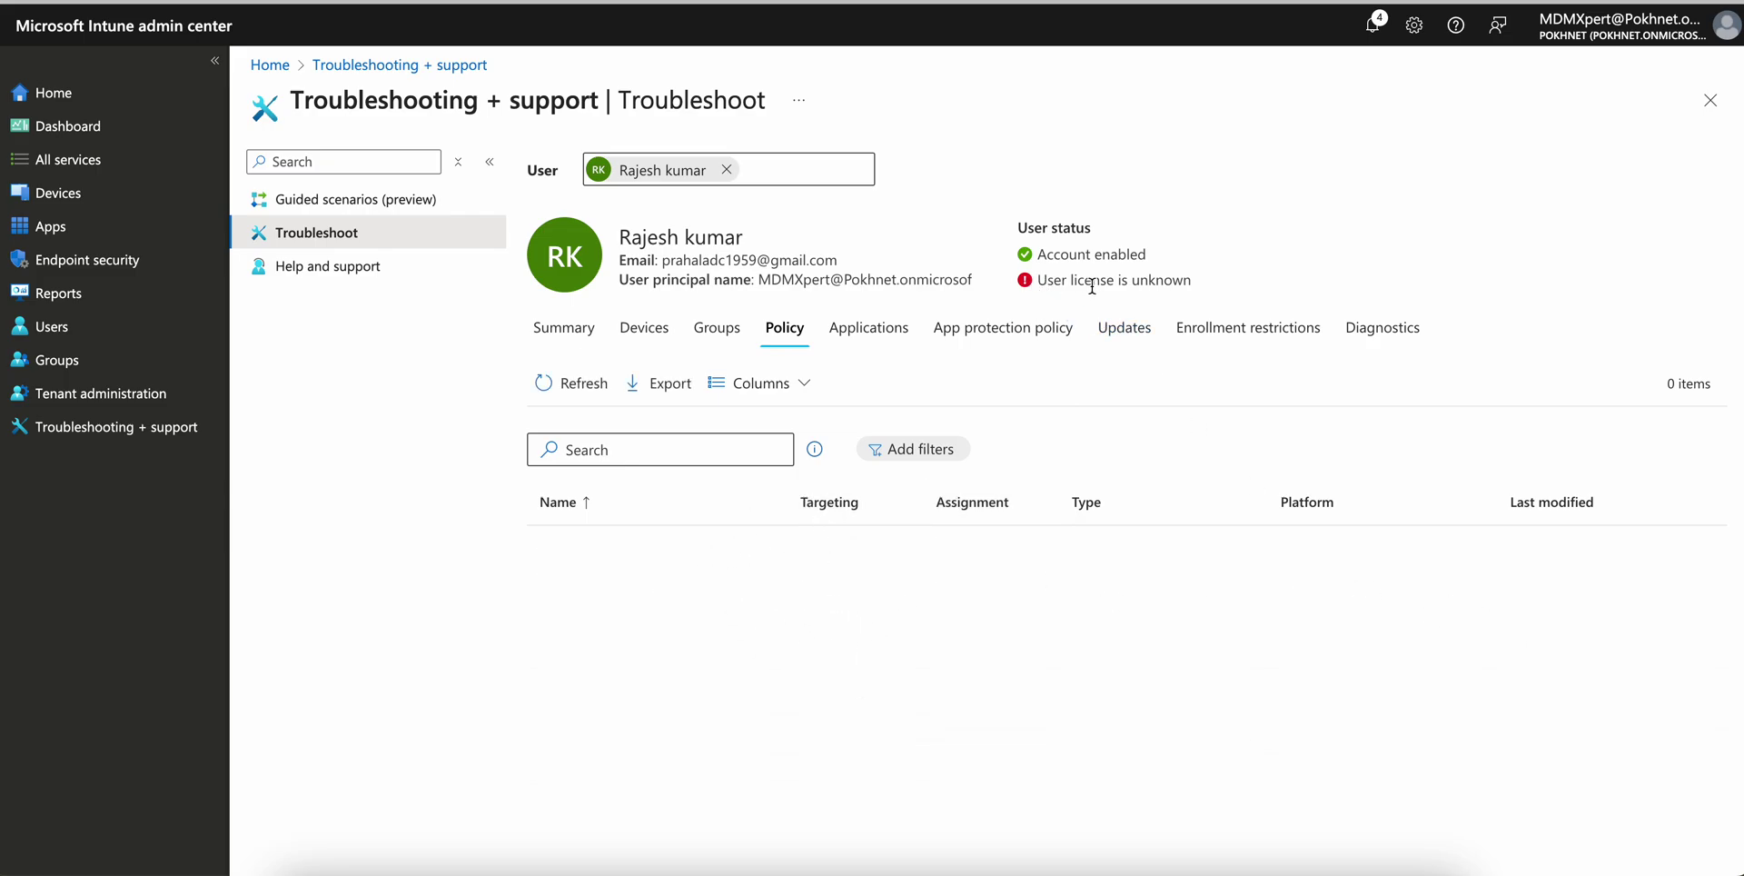
{"action": "left_click", "coordinate": [895, 332]}
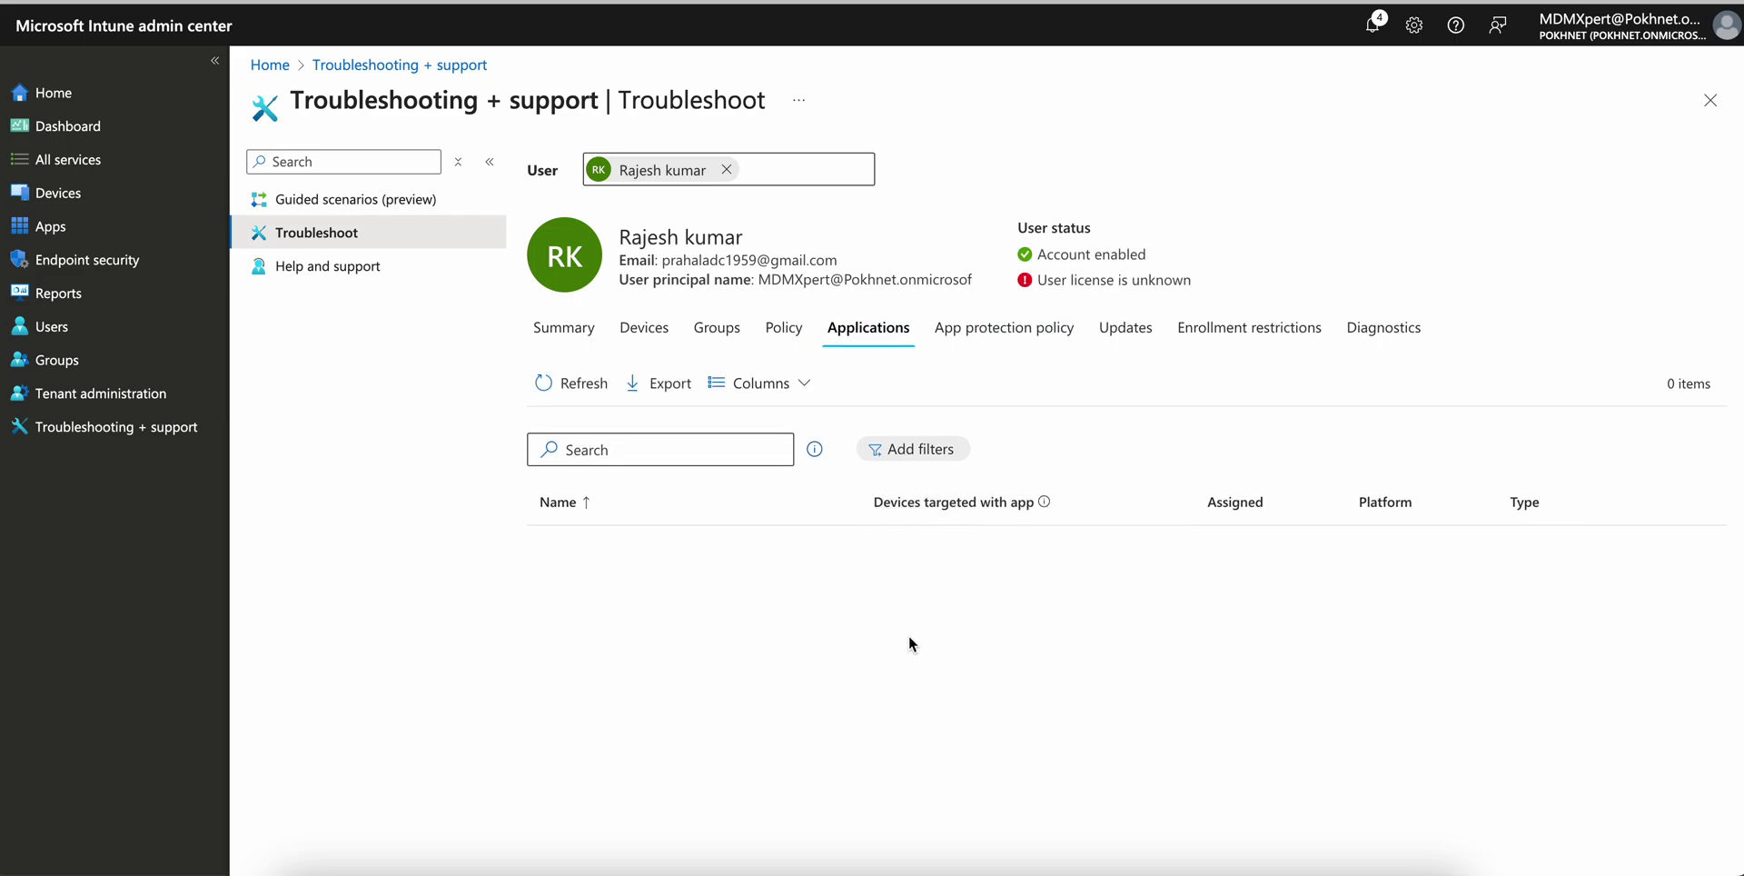
{"action": "left_click", "coordinate": [1036, 334]}
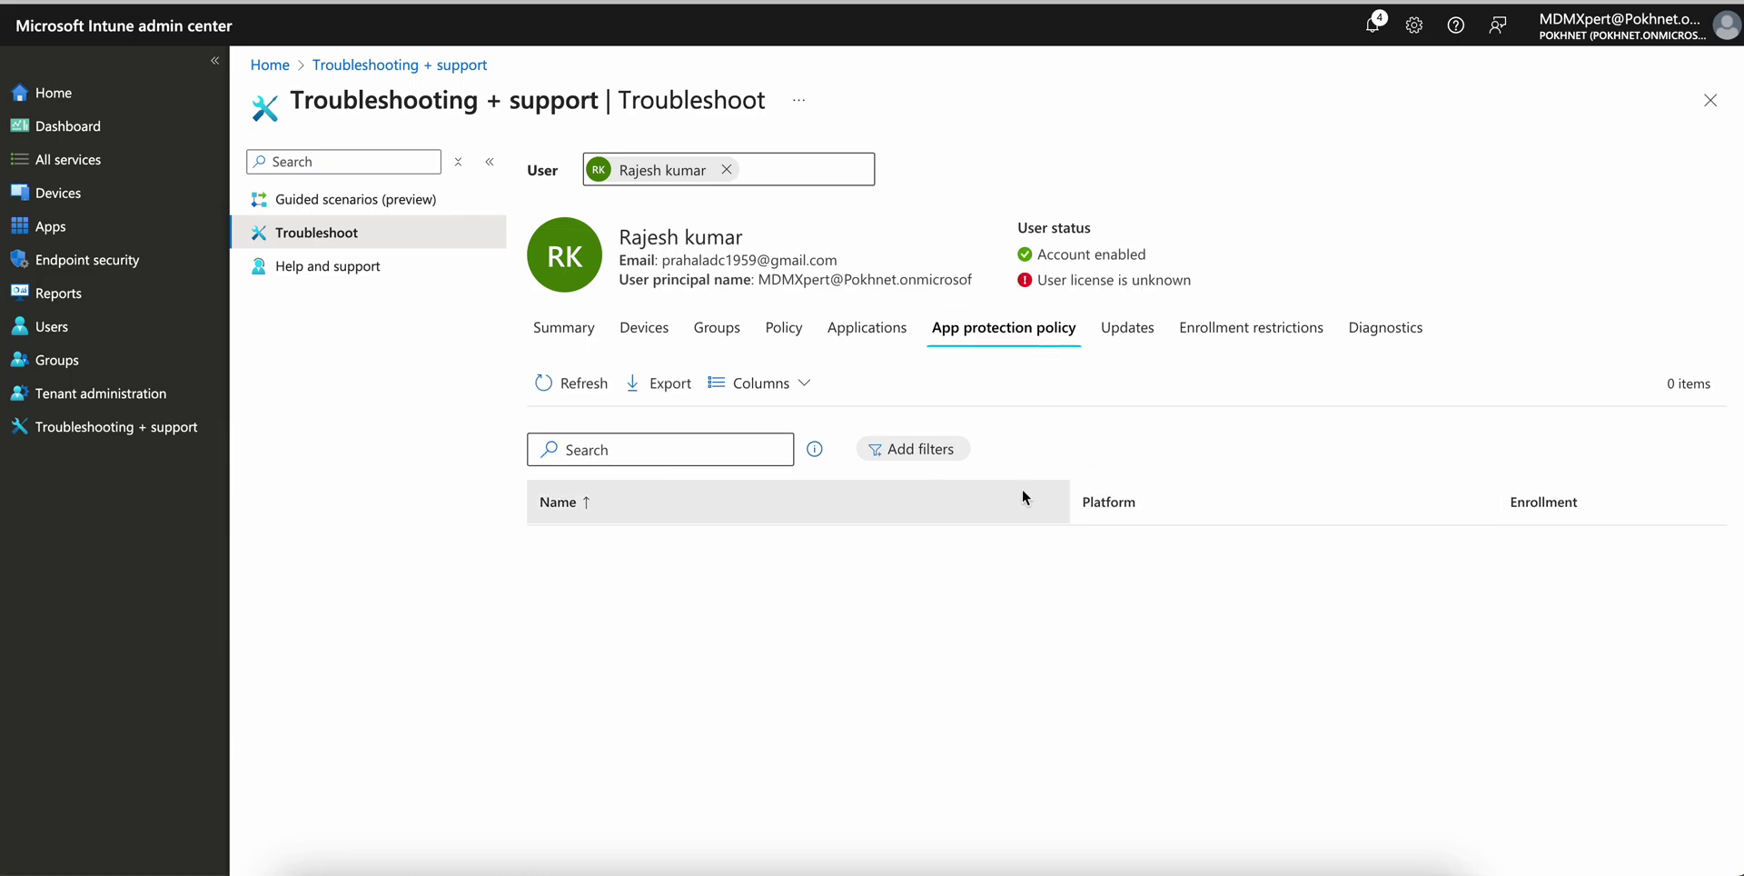
{"action": "left_click", "coordinate": [1144, 330]}
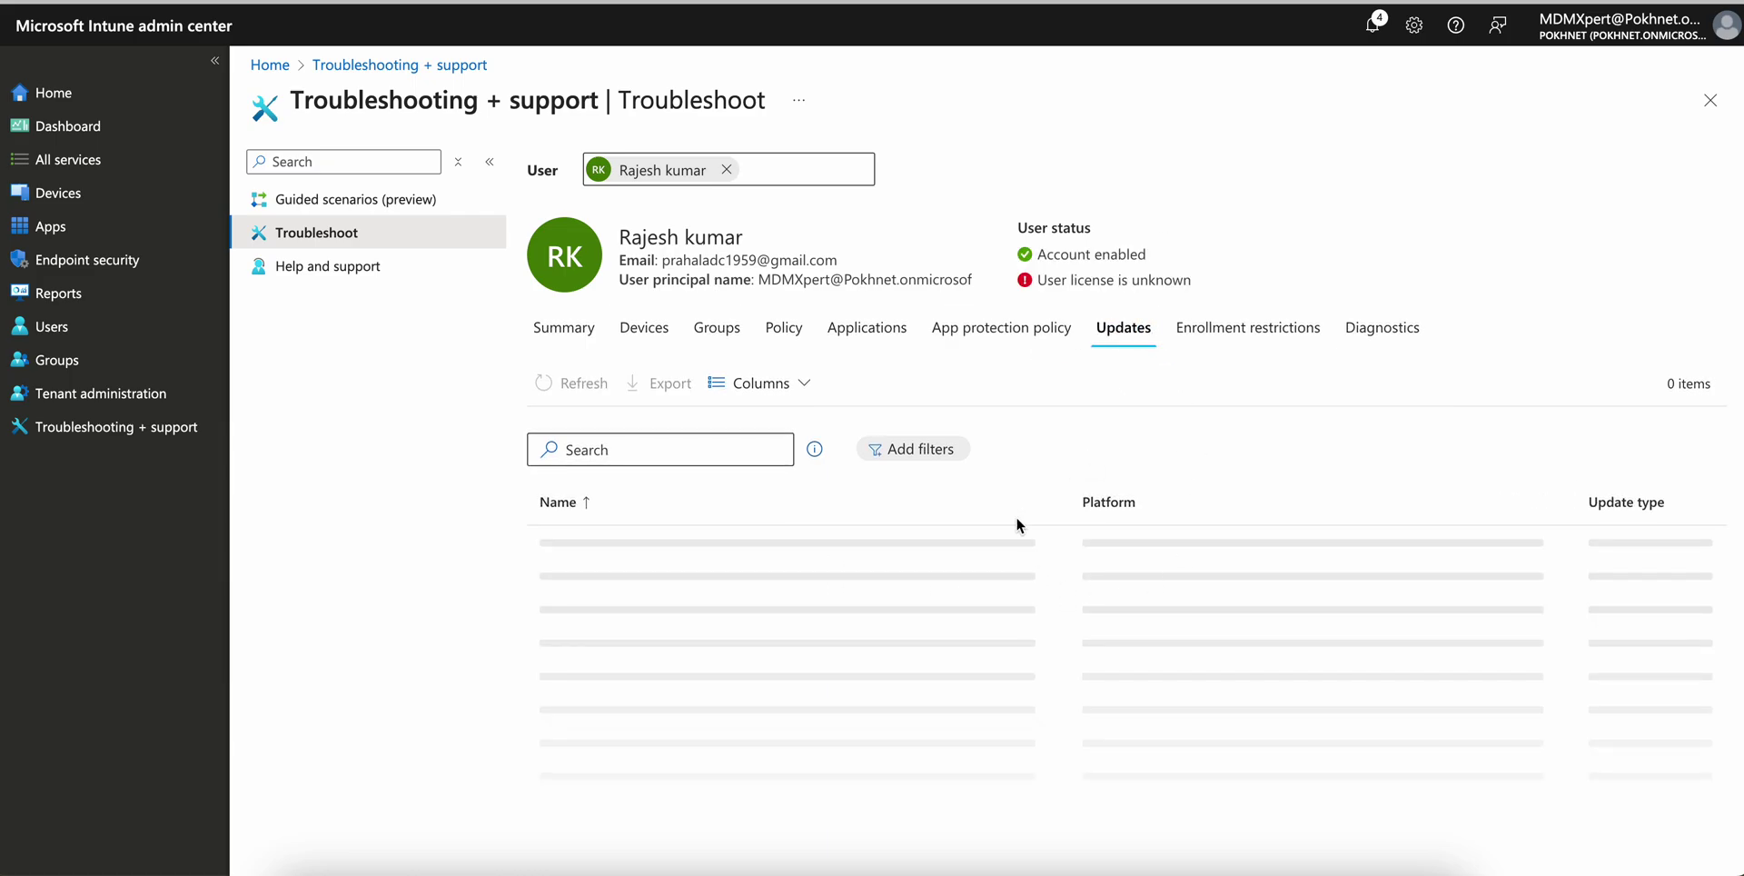
{"action": "left_click", "coordinate": [1250, 329]}
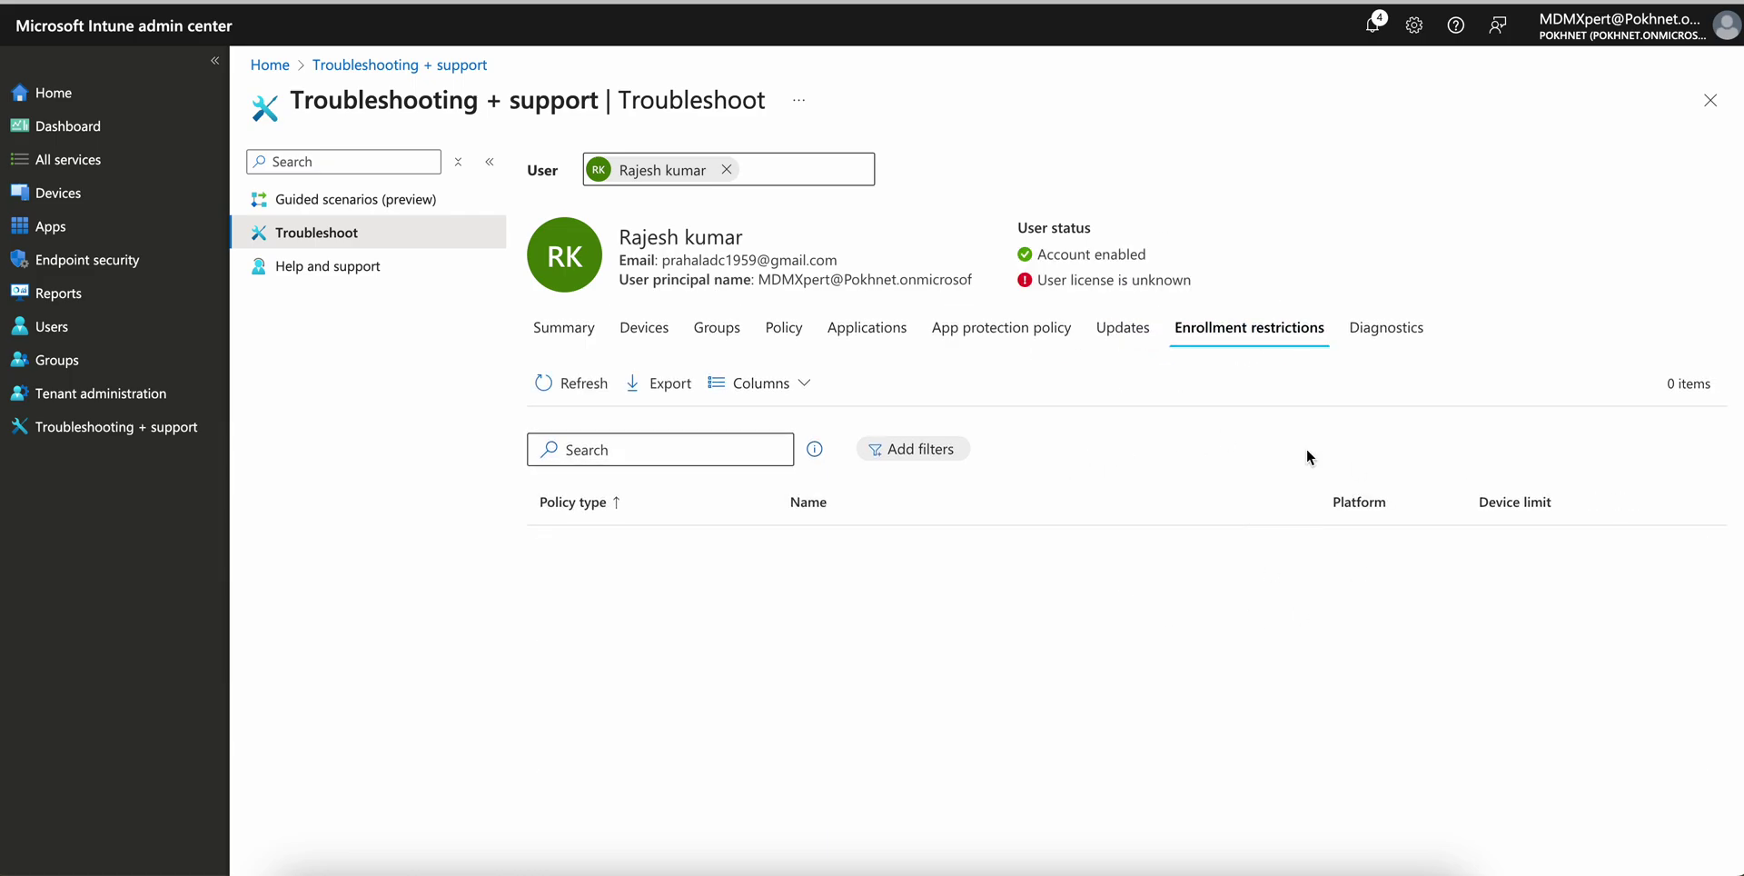
{"action": "left_click", "coordinate": [1382, 329]}
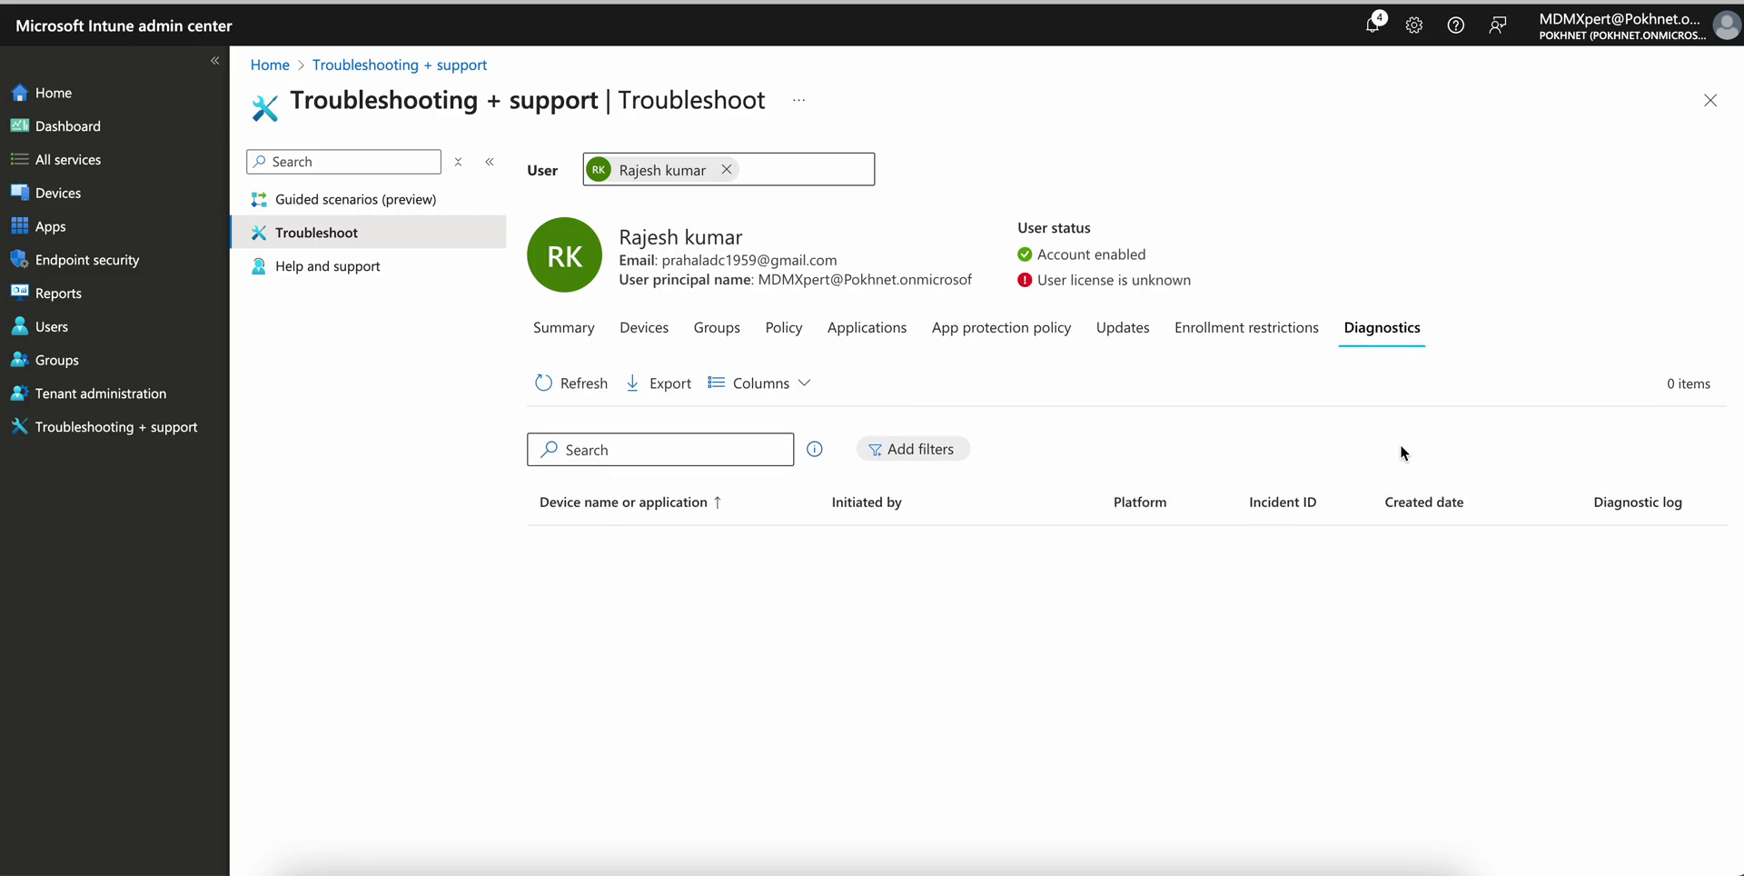
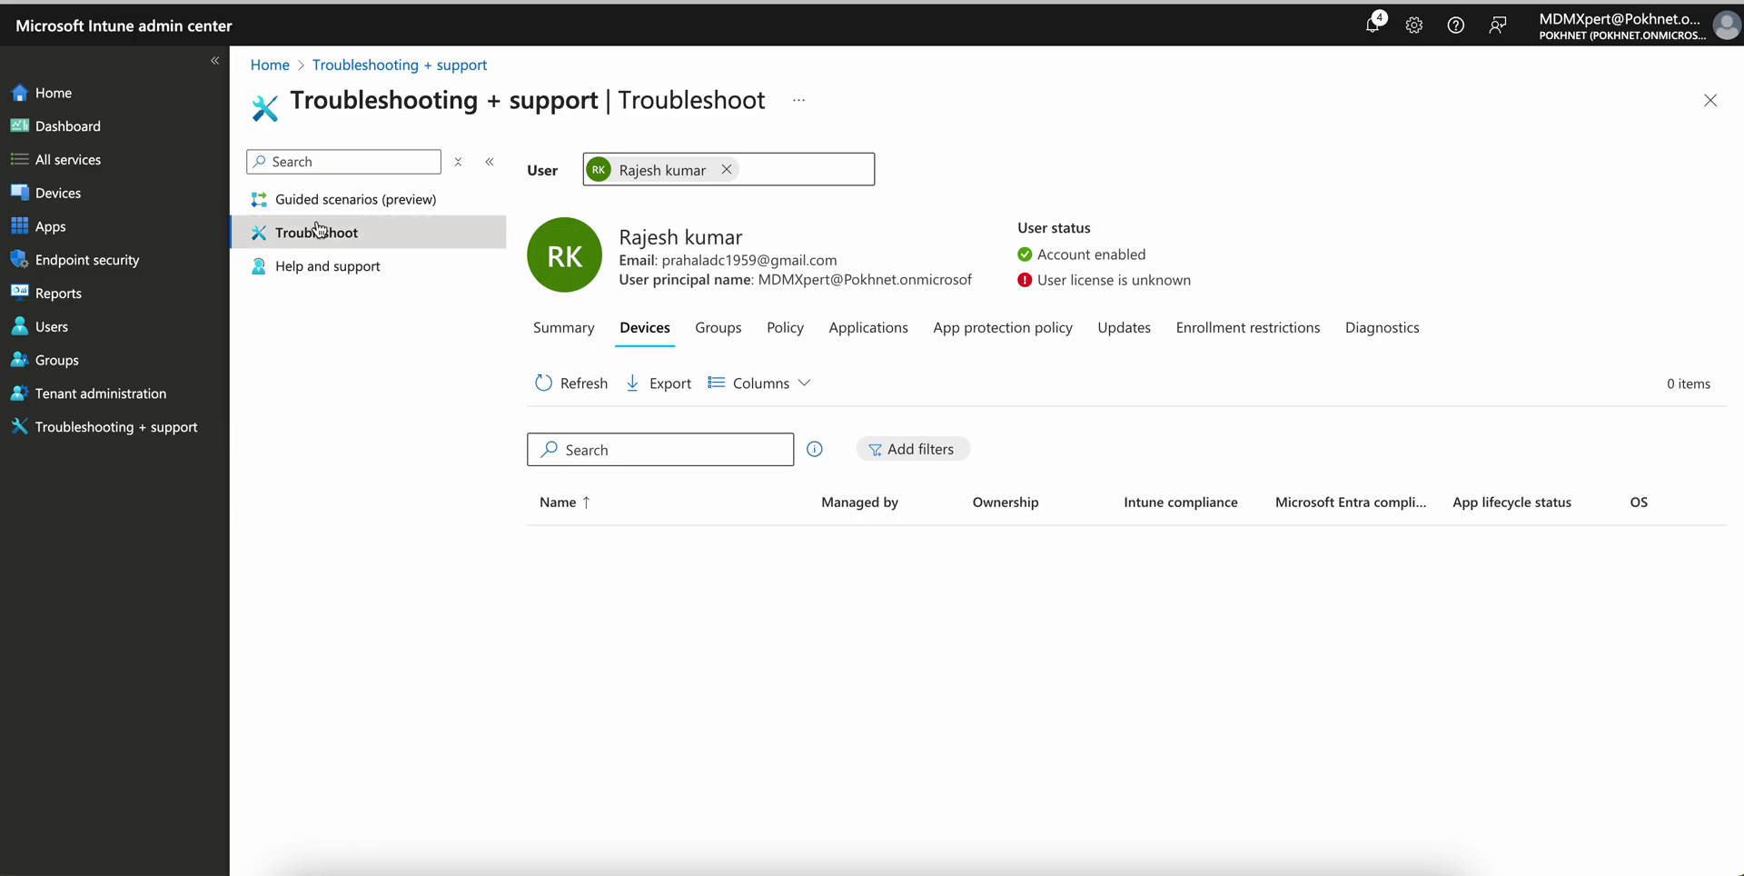
Inspect the Device actions report among the device monitoring reports, return to the report list and read the report's description.
{"action": "left_click", "coordinate": [109, 193]}
{"action": "left_click", "coordinate": [463, 269]}
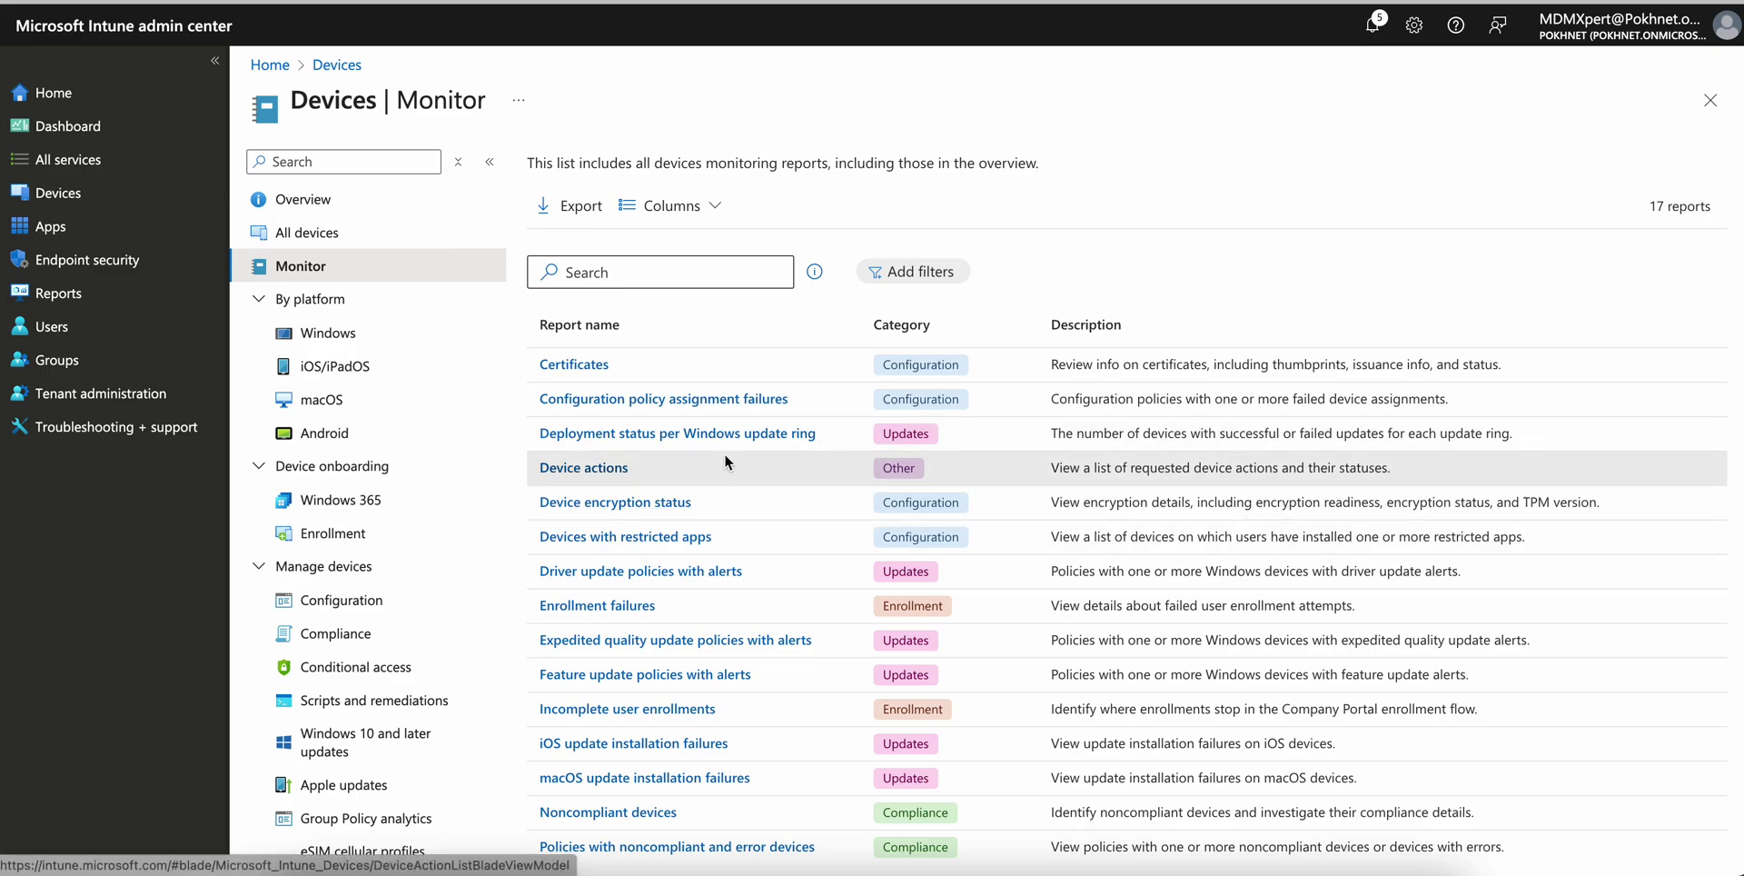
{"action": "left_click_drag", "start_coordinate": [1067, 474], "coordinate": [1142, 468]}
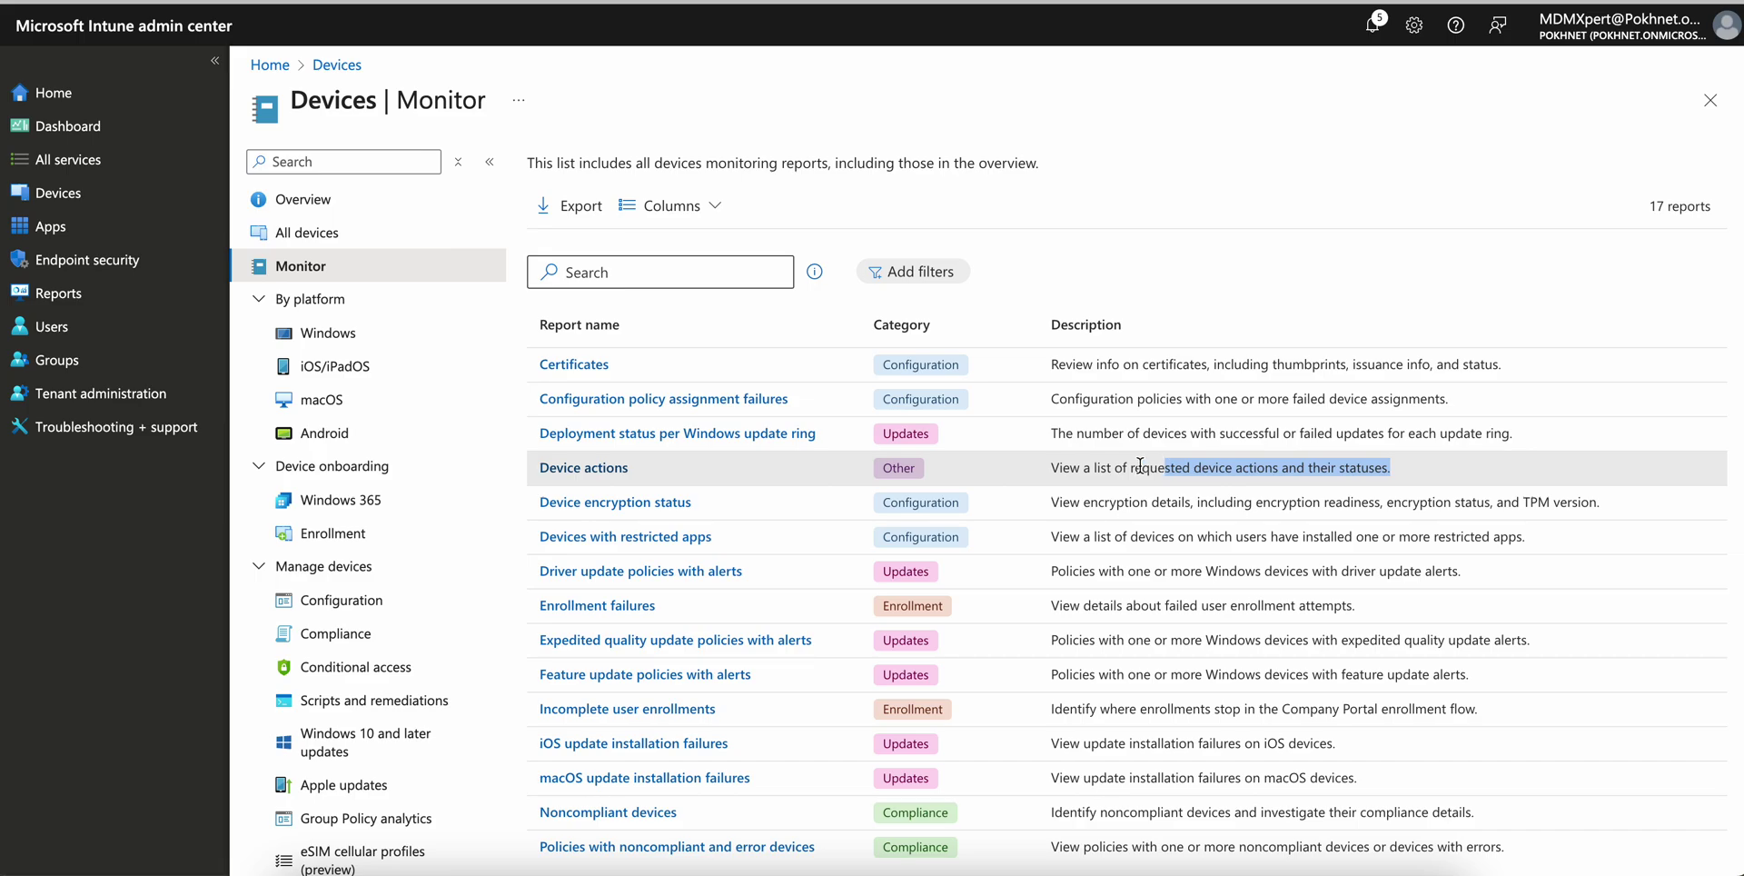
{"action": "left_click", "coordinate": [615, 472]}
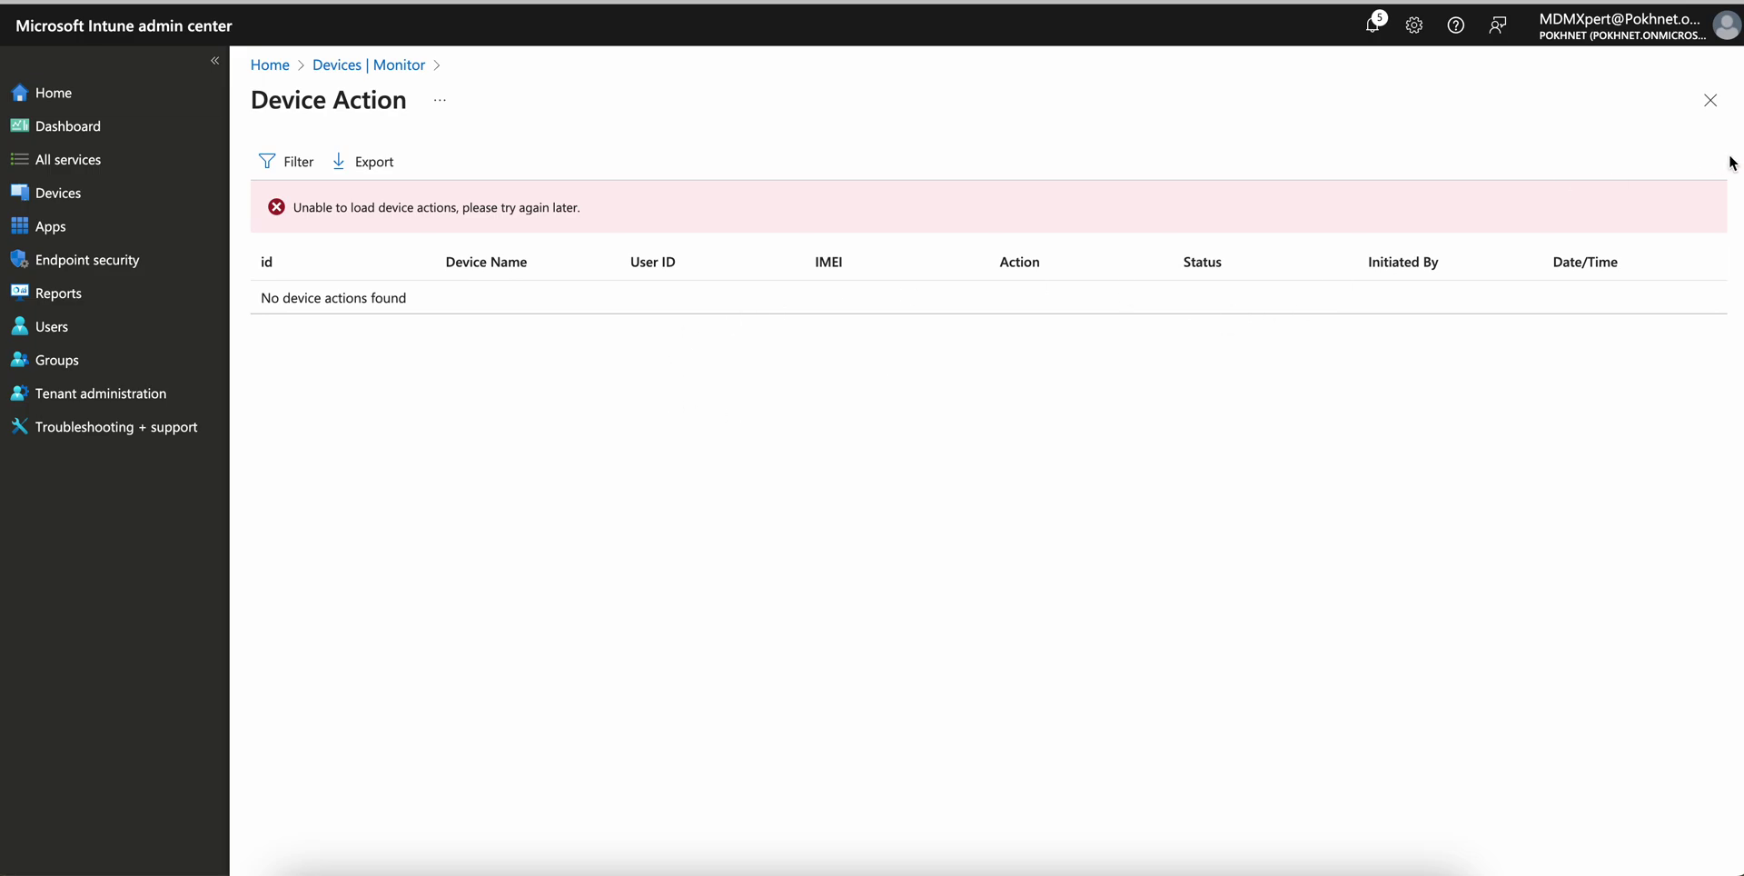
{"action": "left_click", "coordinate": [1710, 100]}
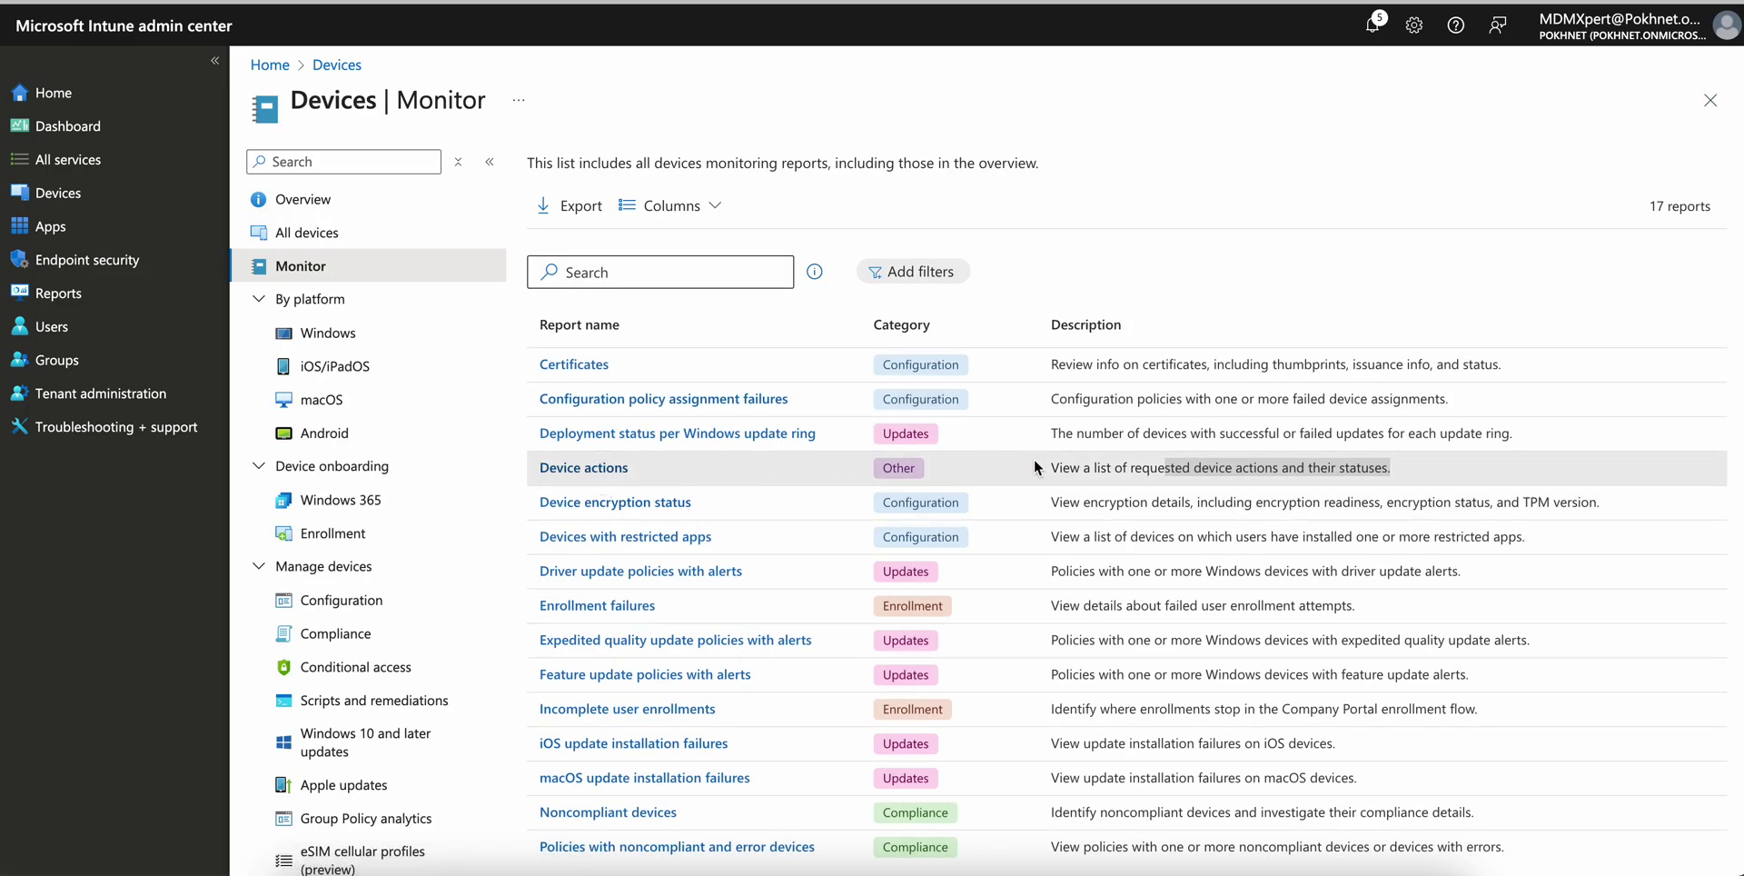
{"action": "left_click_drag", "start_coordinate": [1049, 467], "coordinate": [1253, 469]}
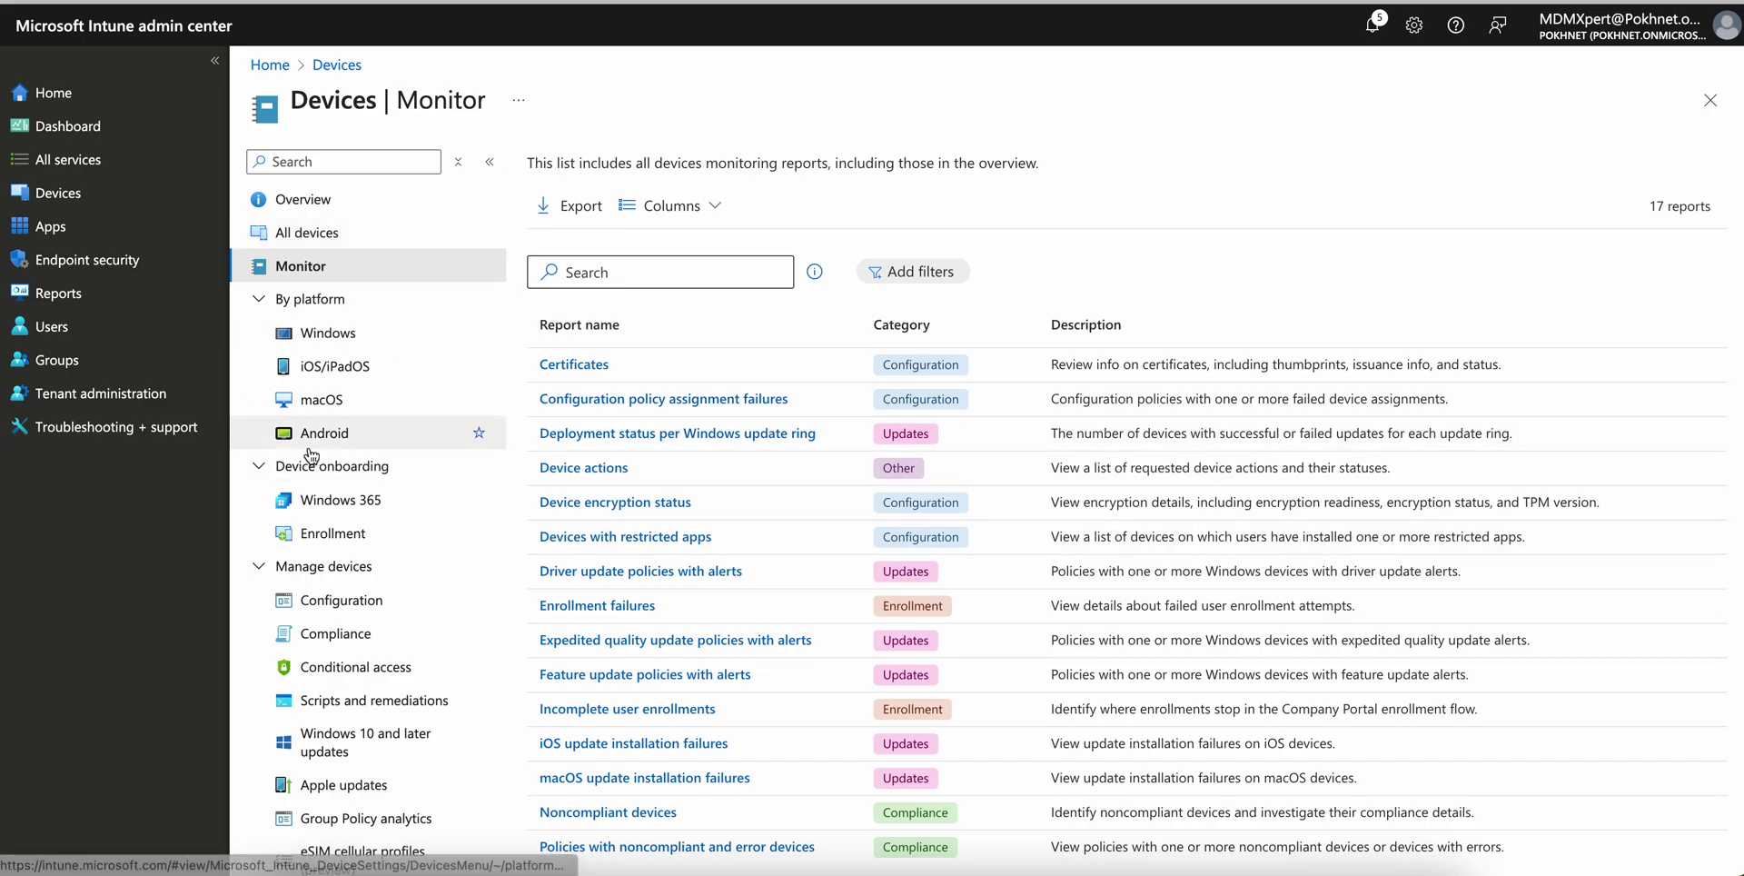
Show the user's own sign-in logs and open the details of the most recent interactive sign-in.
{"action": "left_click", "coordinate": [103, 343]}
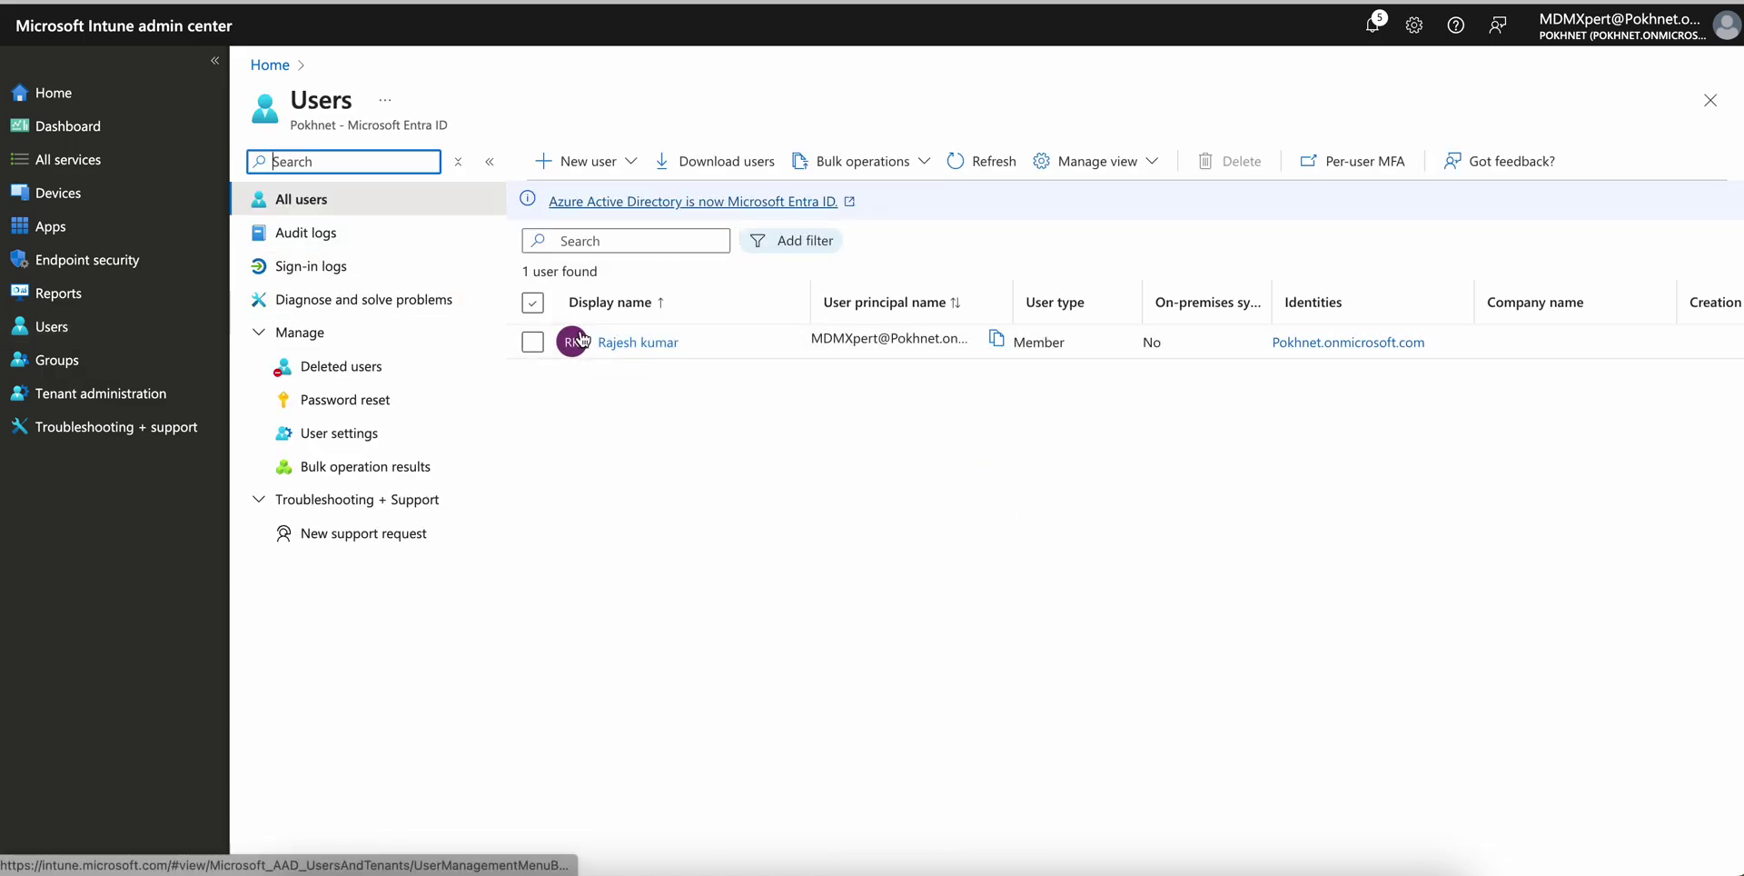
{"action": "left_click", "coordinate": [641, 344]}
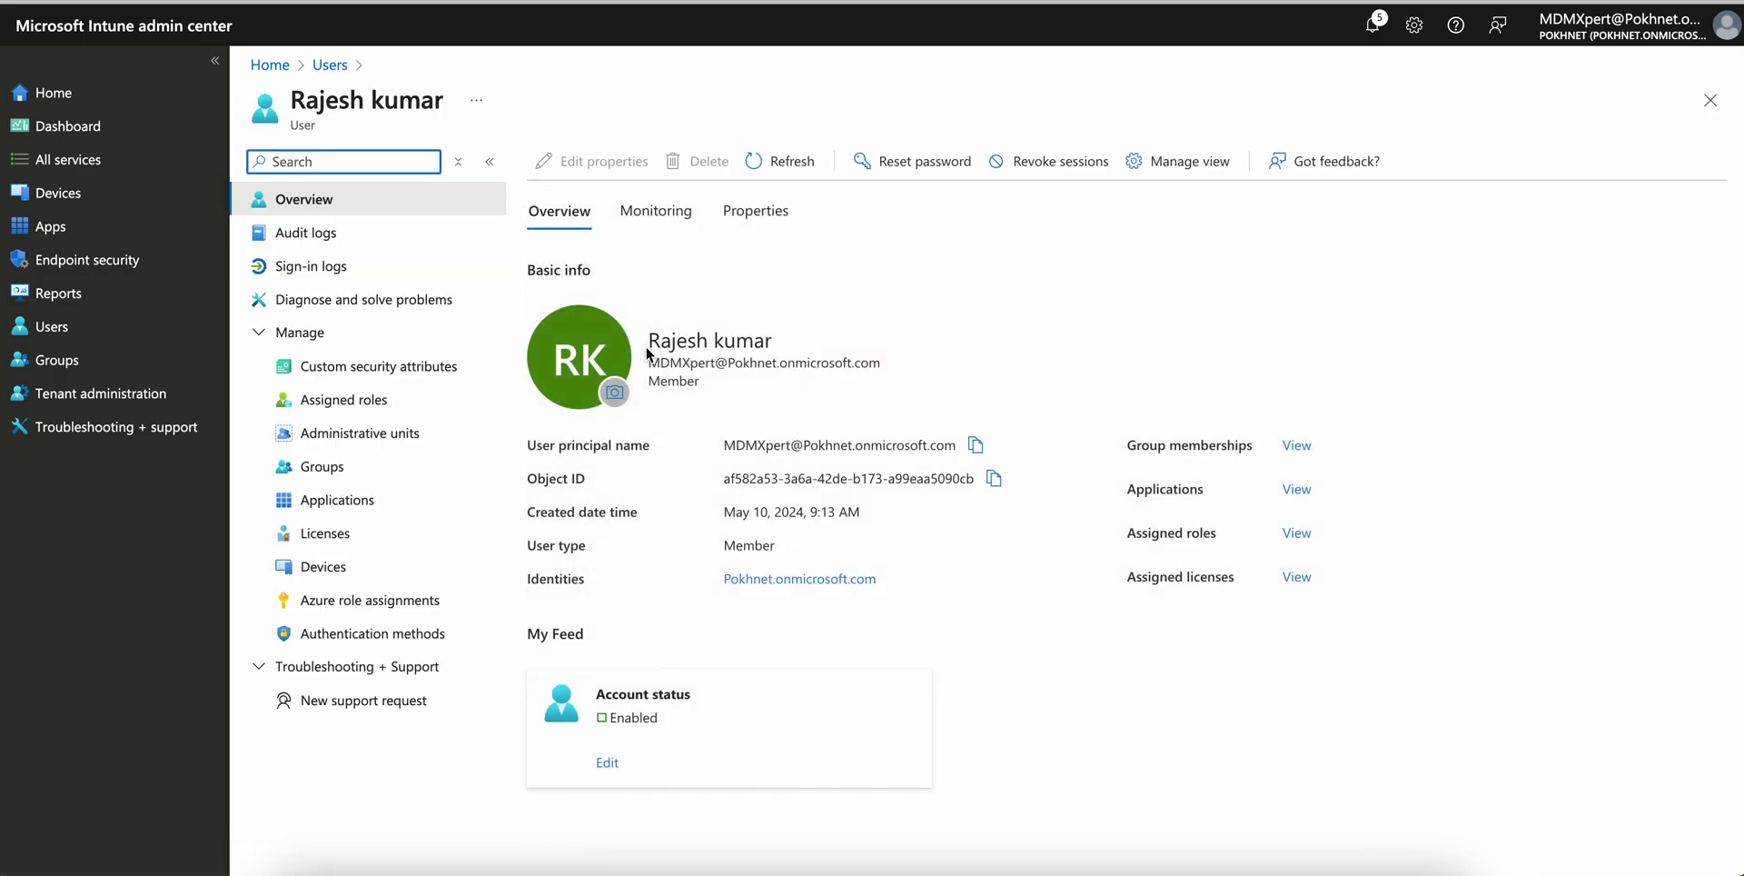
{"action": "left_click", "coordinate": [372, 265]}
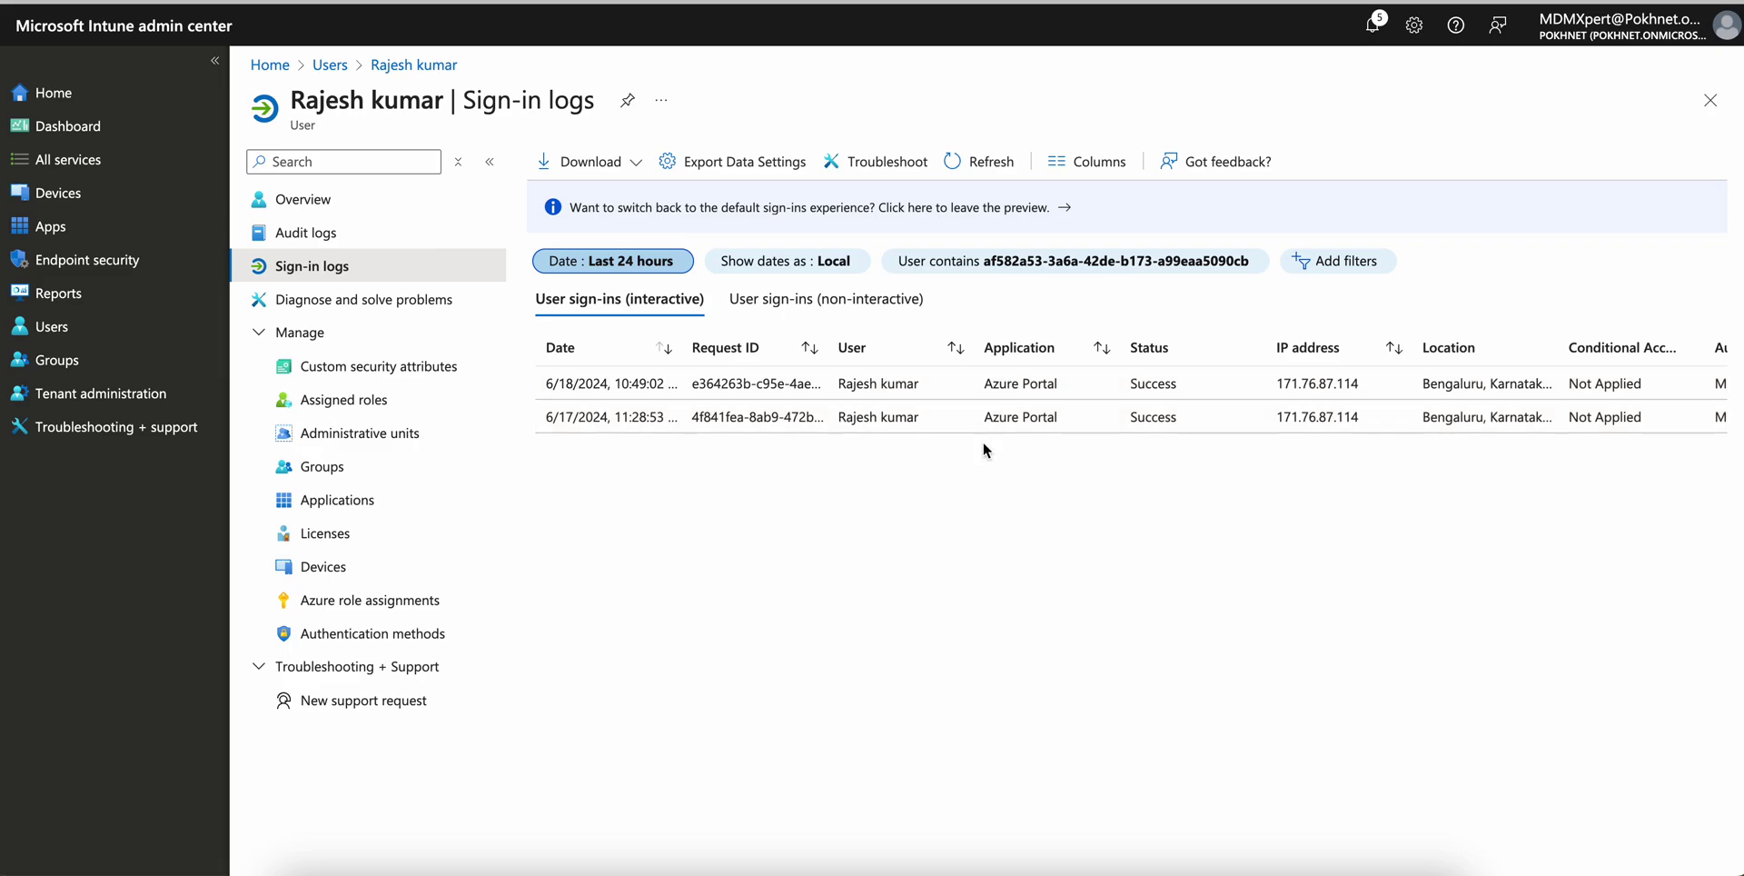
{"action": "left_click", "coordinate": [778, 395]}
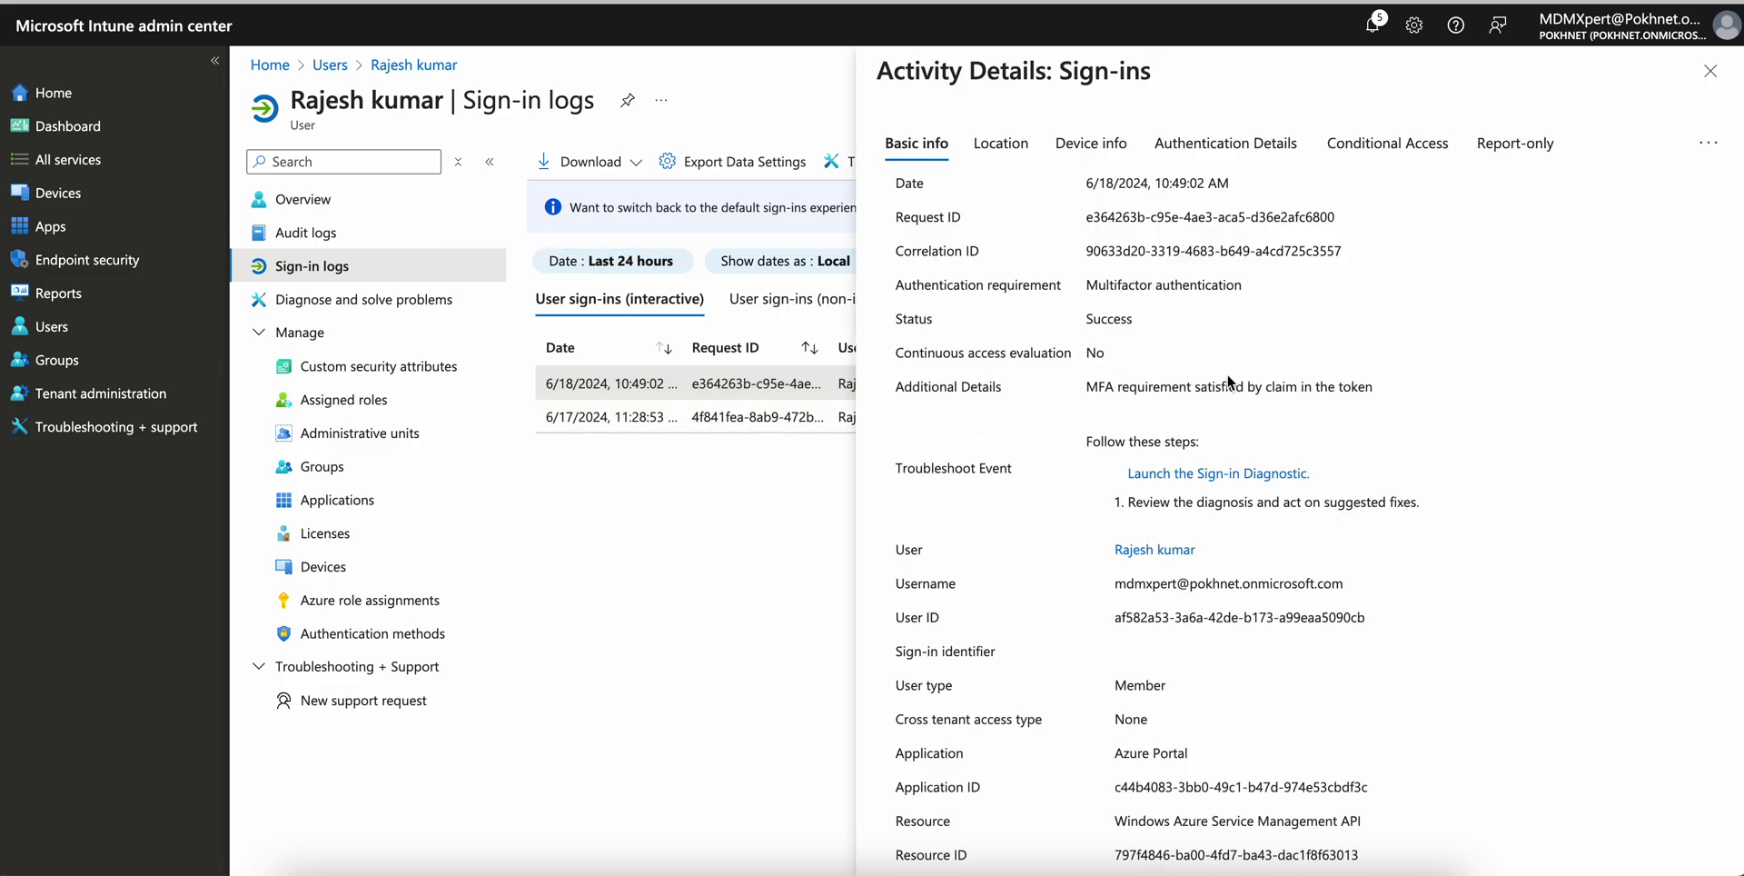
Examine the sign-in's location, device, authentication, Conditional Access and report-only details, and return to its basic info.
{"action": "left_click", "coordinate": [1020, 153]}
{"action": "left_click", "coordinate": [1091, 146]}
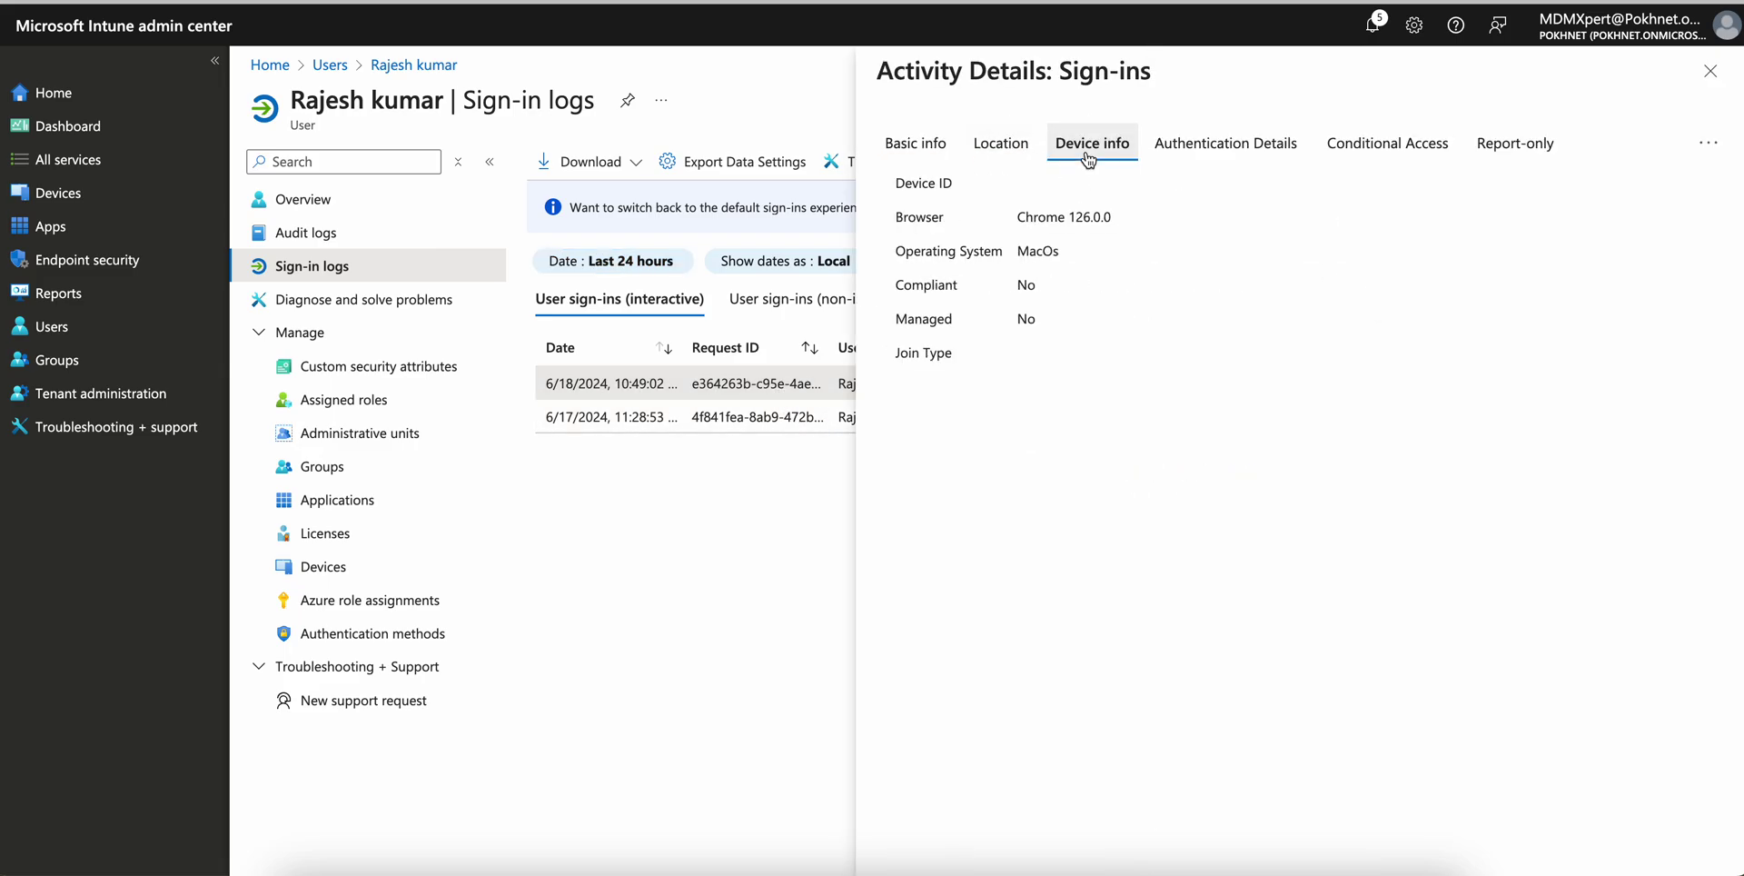
{"action": "left_click", "coordinate": [1215, 145]}
{"action": "left_click", "coordinate": [886, 152]}
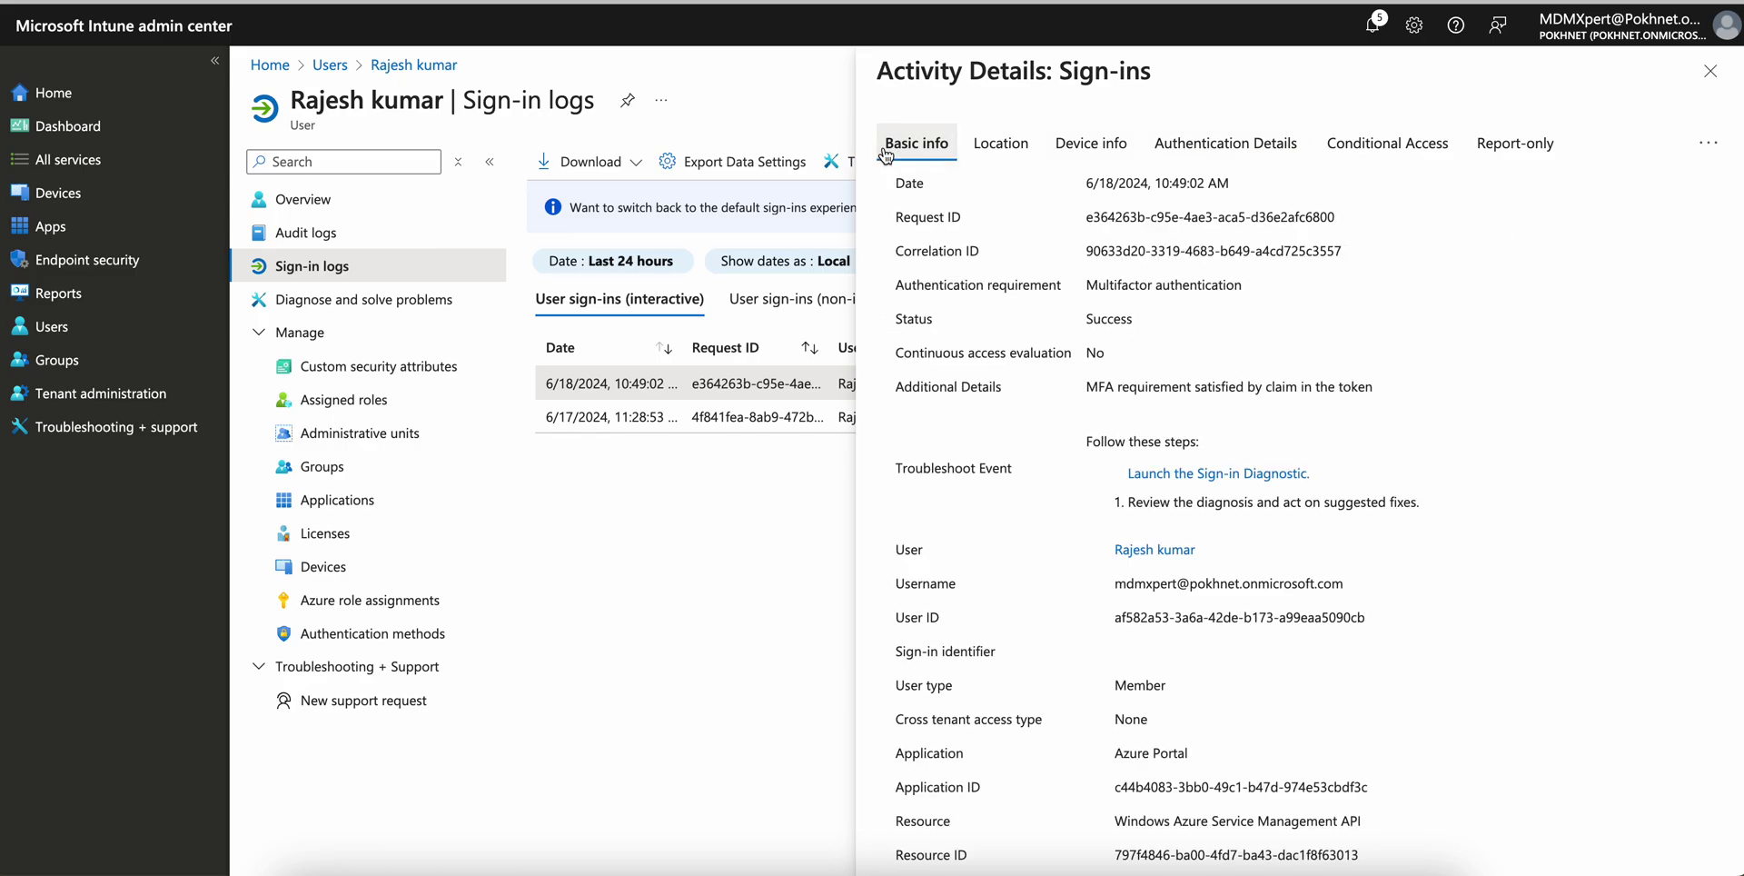
{"action": "left_click", "coordinate": [1226, 146]}
{"action": "left_click", "coordinate": [1385, 147]}
{"action": "left_click", "coordinate": [1487, 153]}
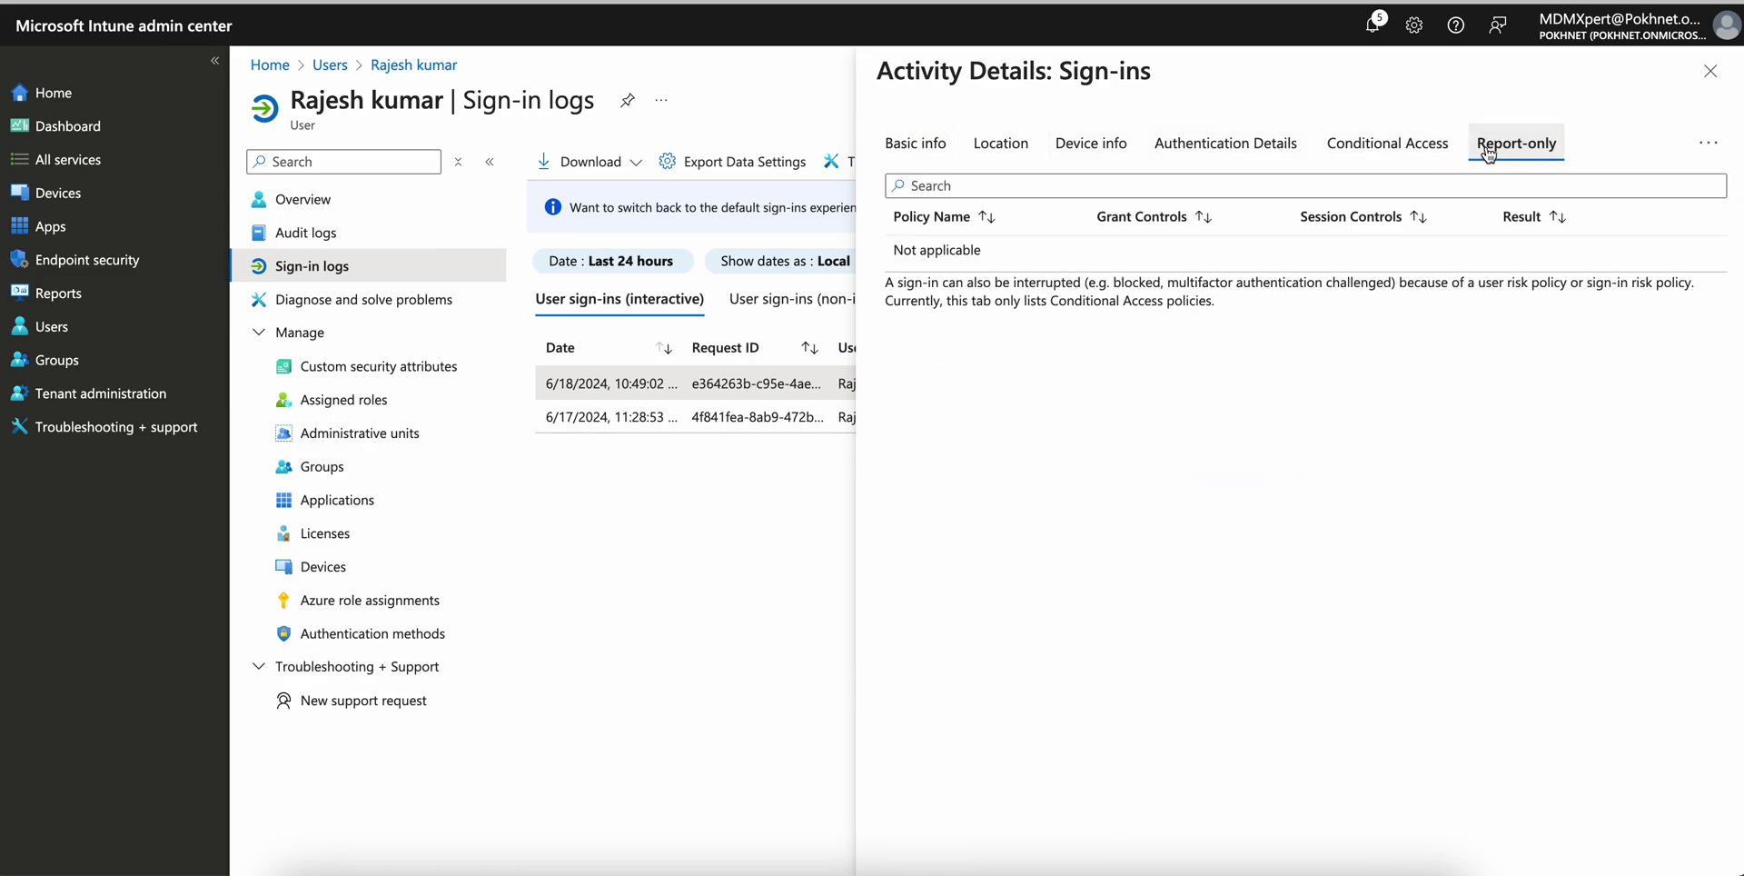
{"action": "left_click", "coordinate": [1390, 145]}
{"action": "left_click", "coordinate": [1251, 145]}
{"action": "left_click", "coordinate": [1093, 146]}
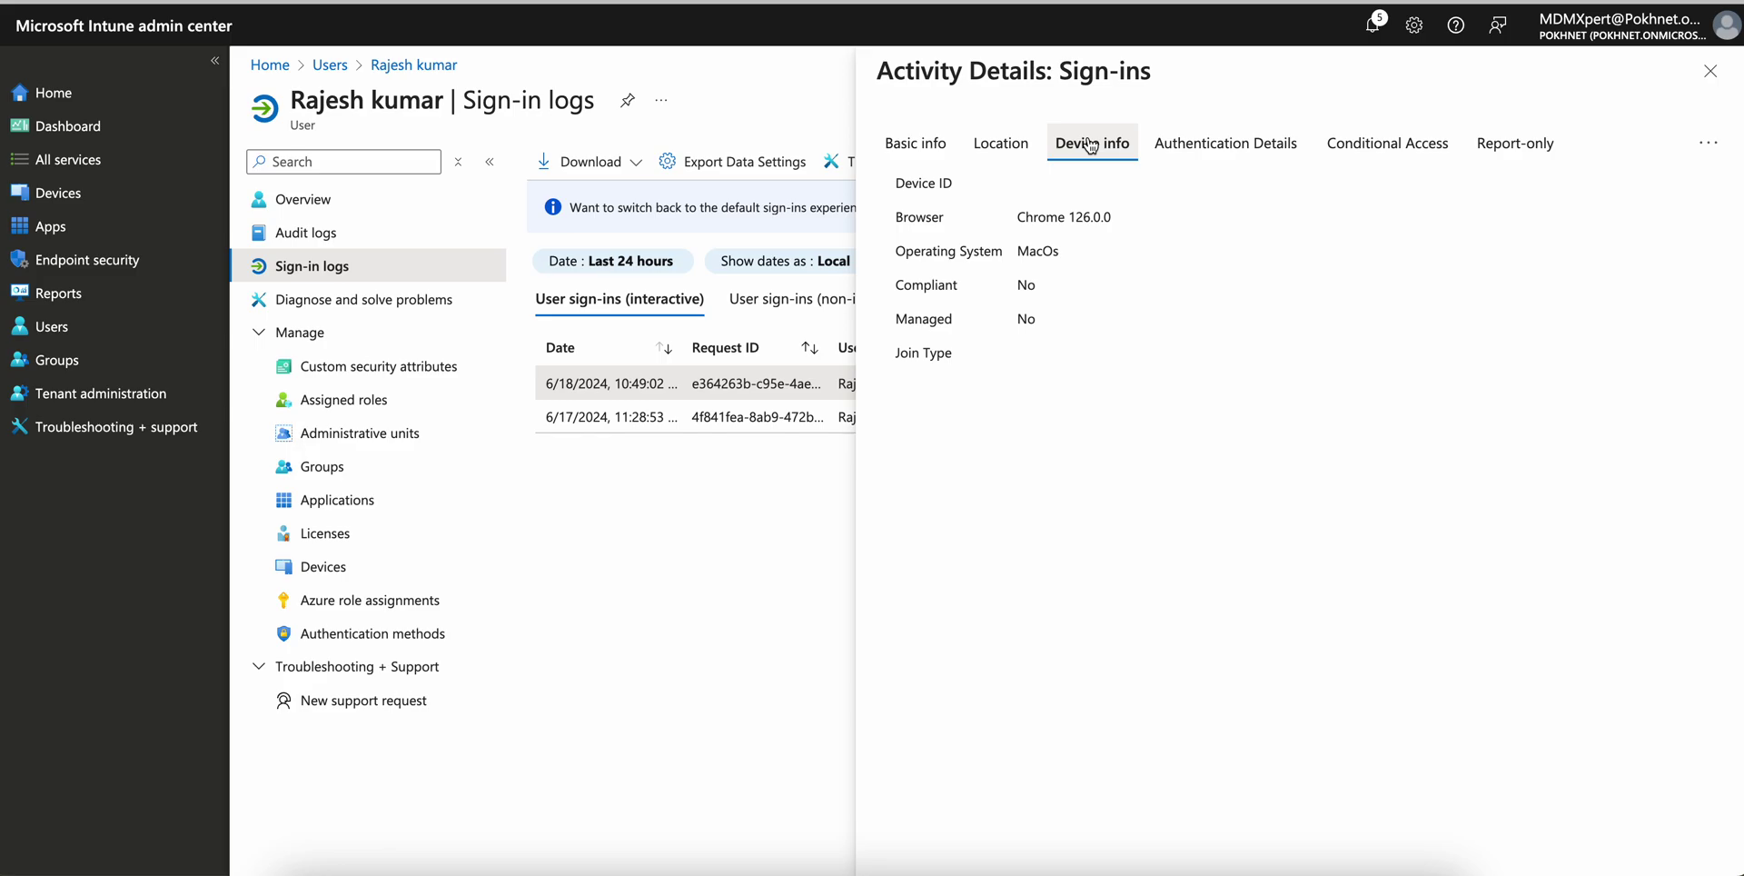
{"action": "left_click", "coordinate": [1001, 143]}
{"action": "left_click", "coordinate": [916, 144]}
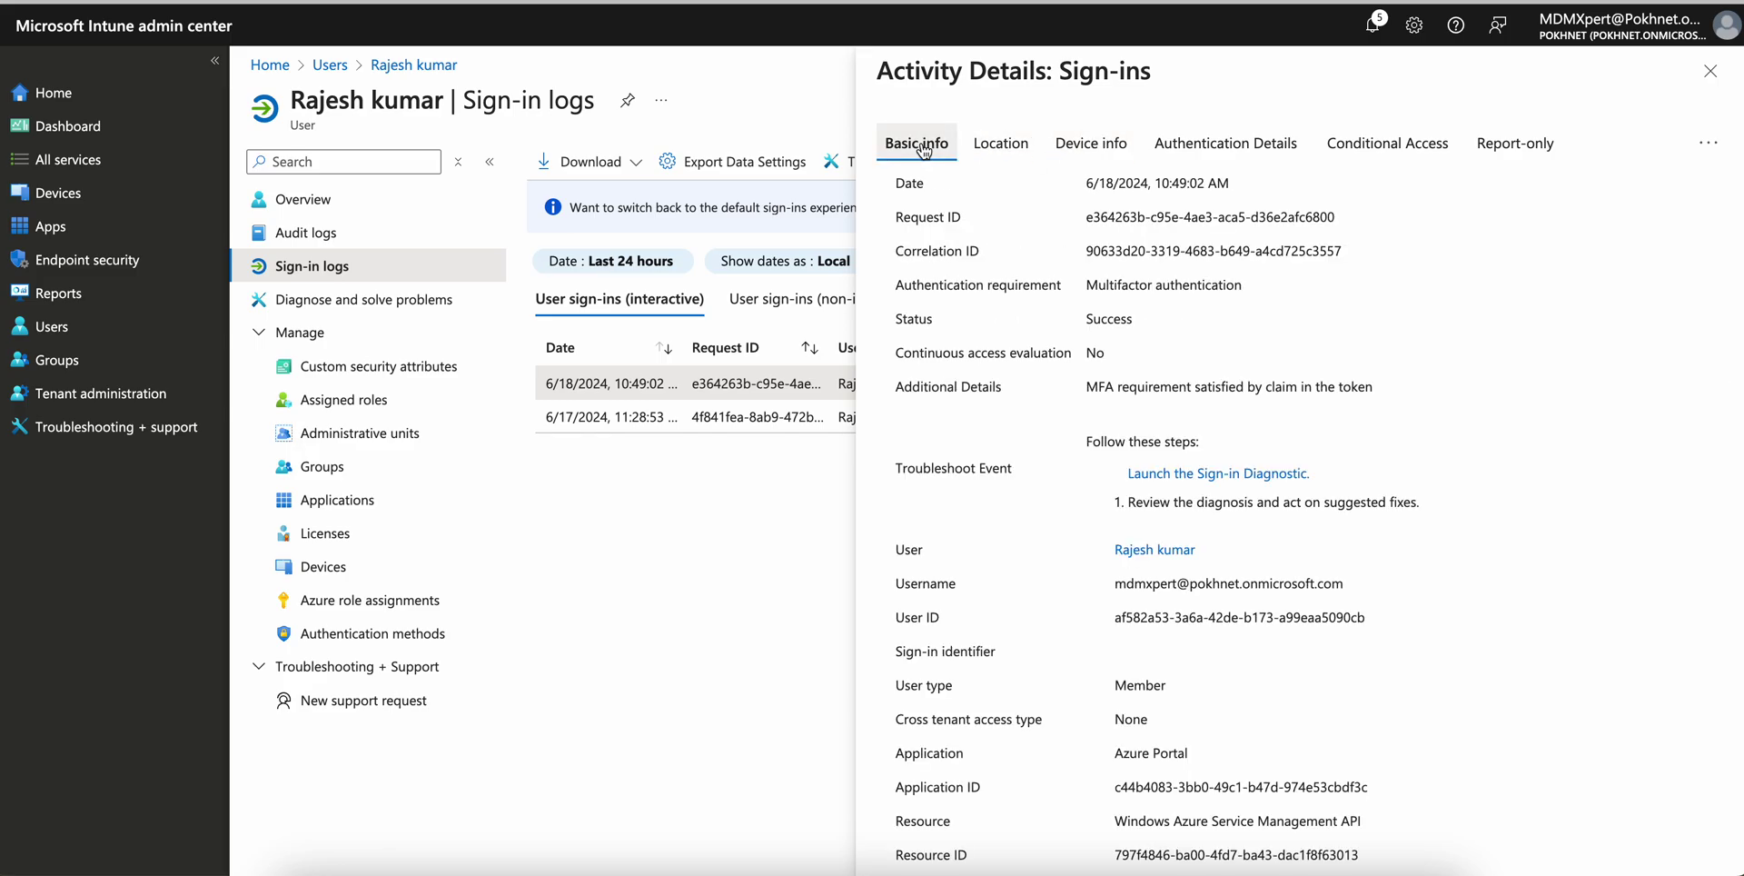
Read the sign-in's status and additional details in the basic info, and close the activity details.
{"action": "double_click", "coordinate": [1121, 324]}
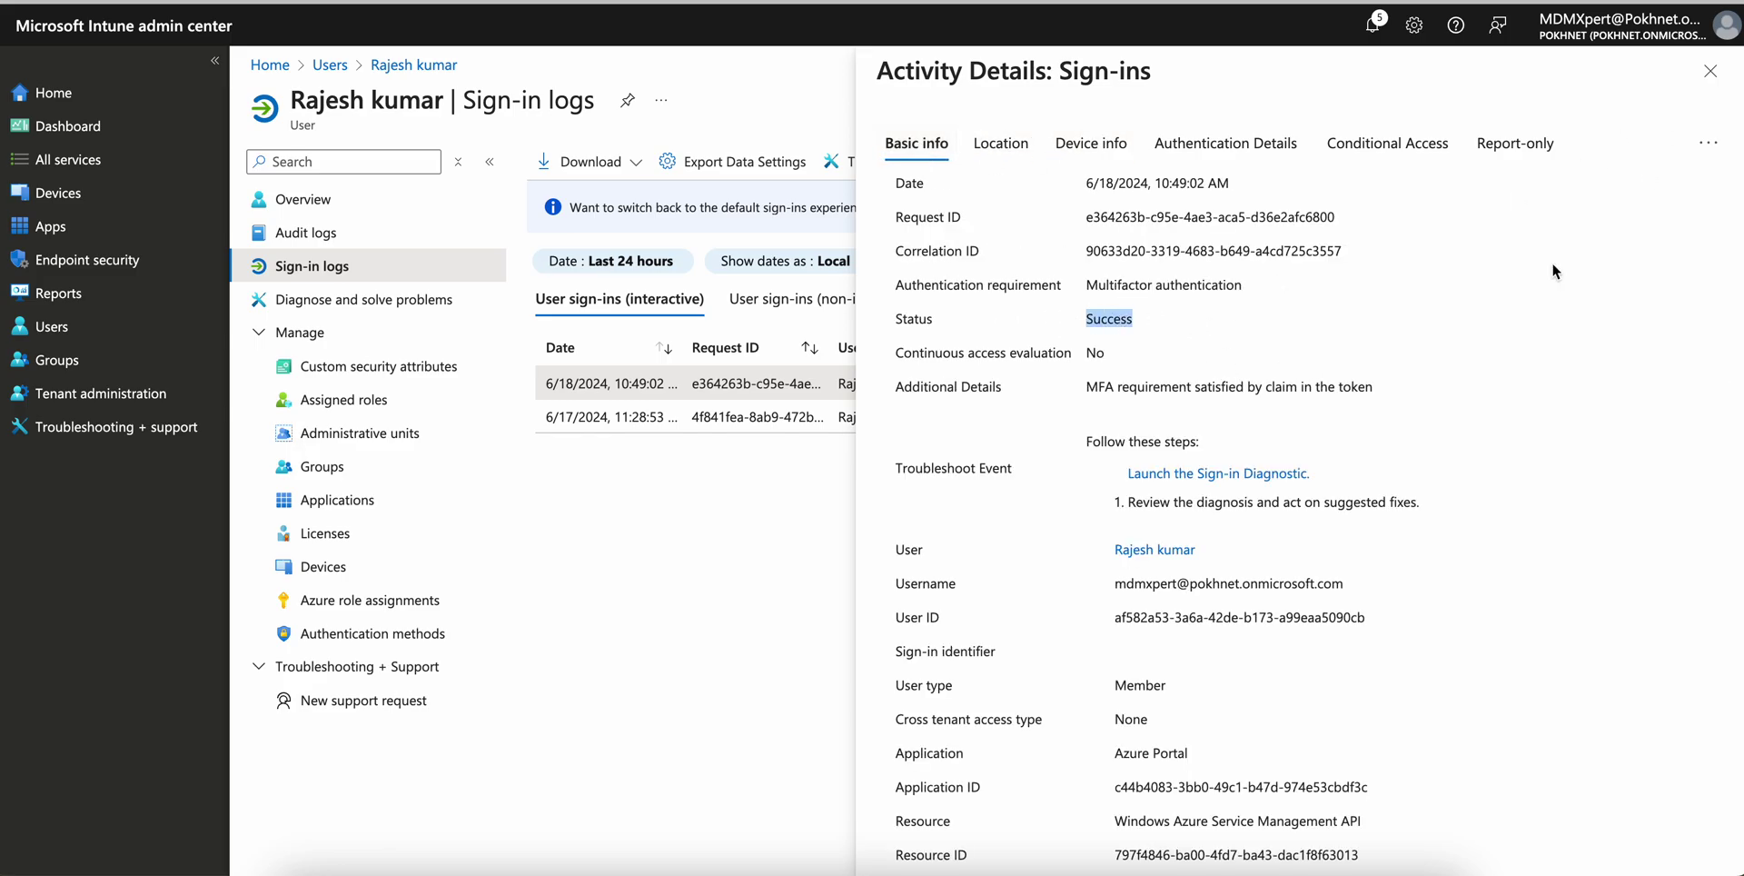
{"action": "left_click_drag", "start_coordinate": [1384, 386], "coordinate": [1086, 386]}
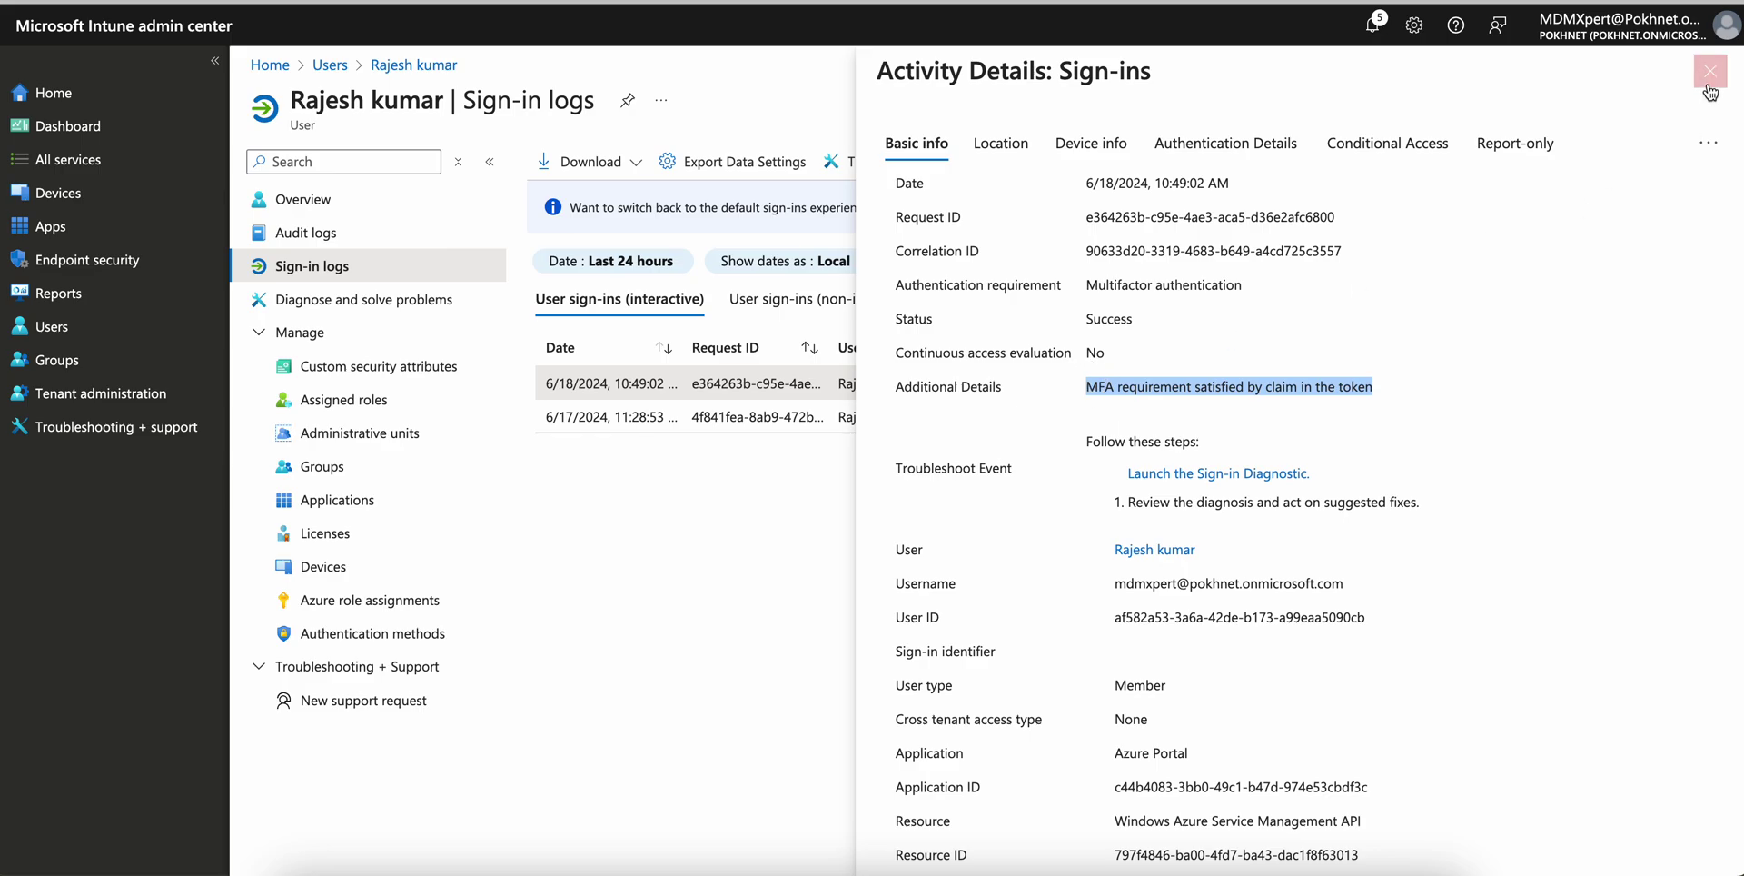
{"action": "left_click", "coordinate": [1171, 327]}
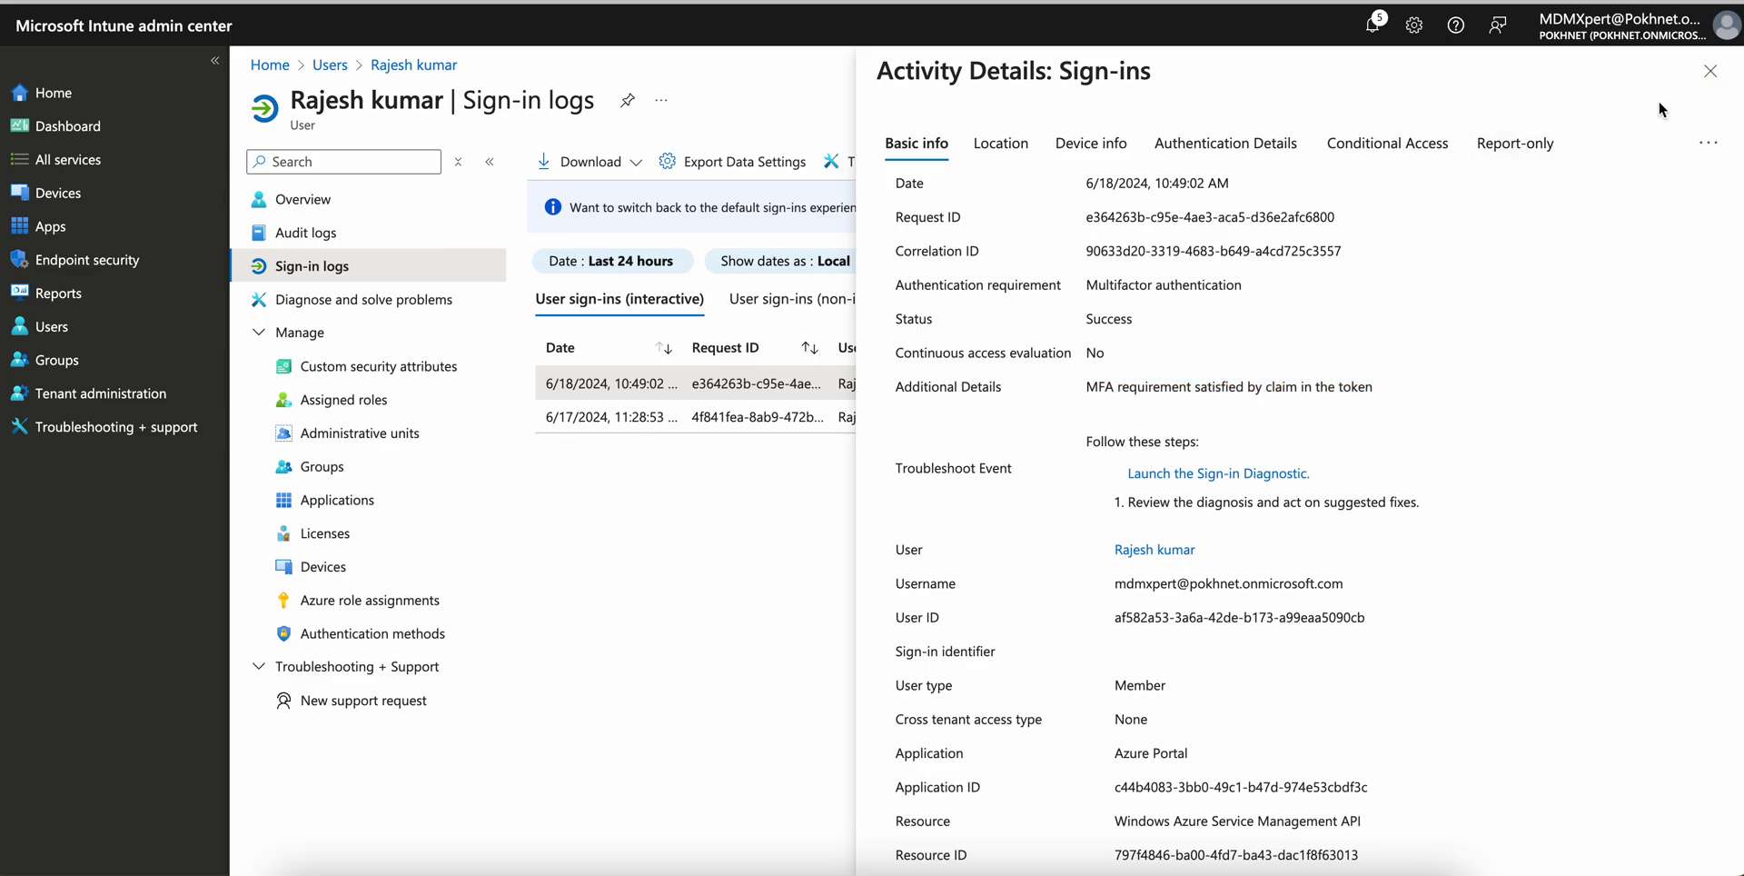
{"action": "left_click", "coordinate": [1710, 71]}
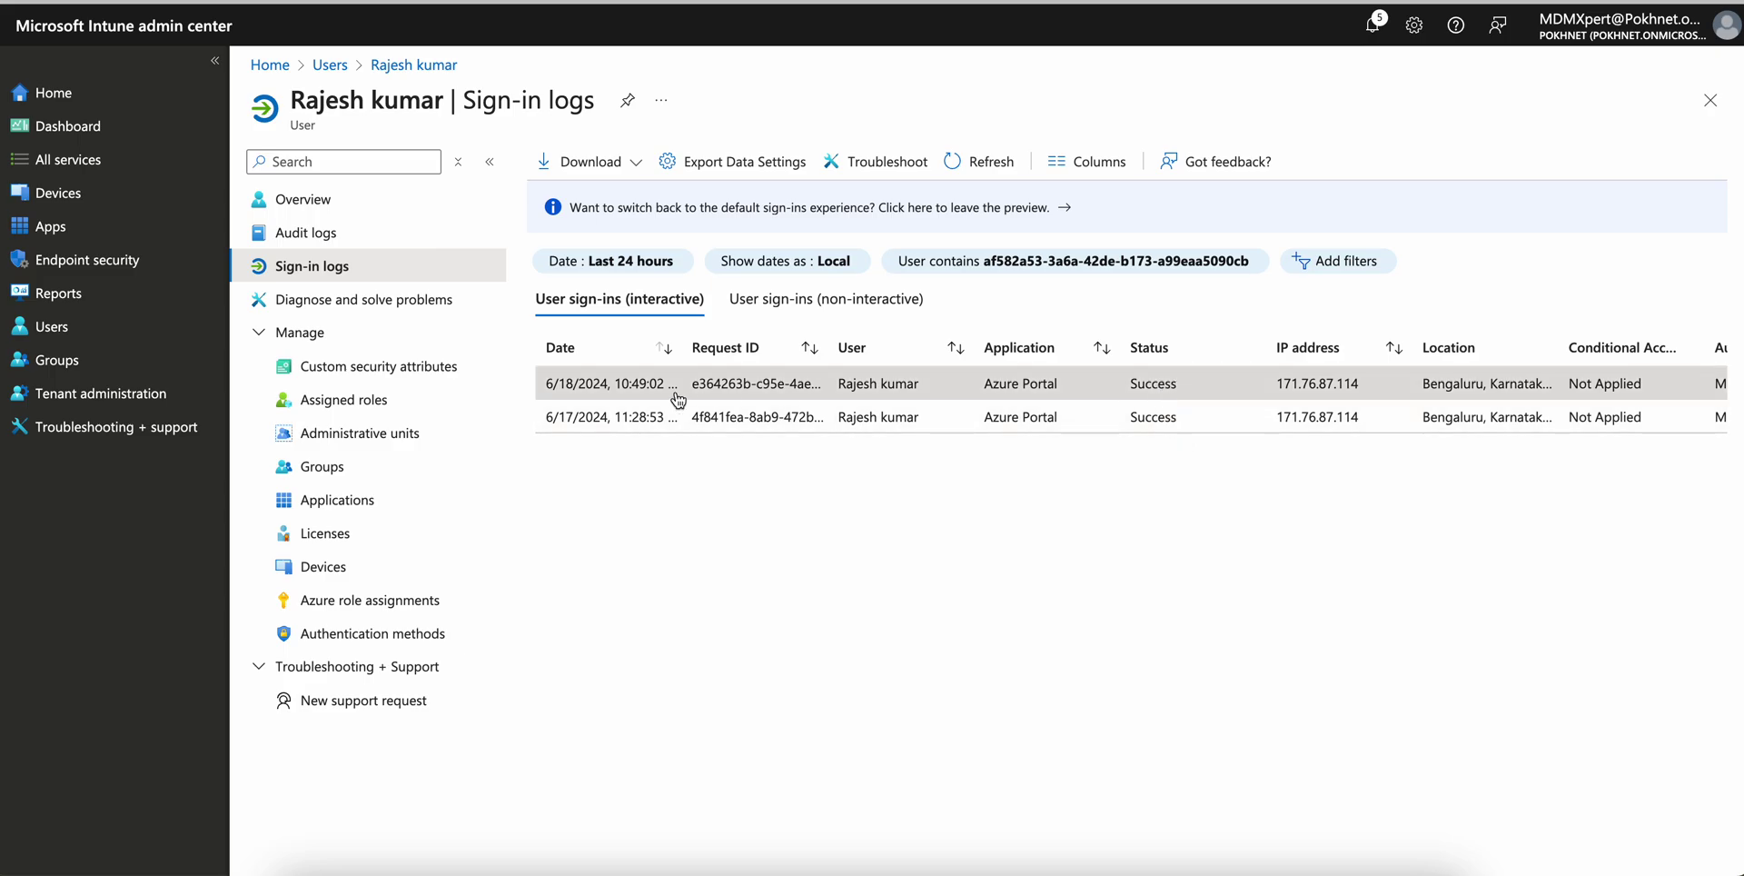
Inspect the user authentication entry in the user's audit logs, close its details and check the portal notifications.
{"action": "left_click", "coordinate": [434, 233]}
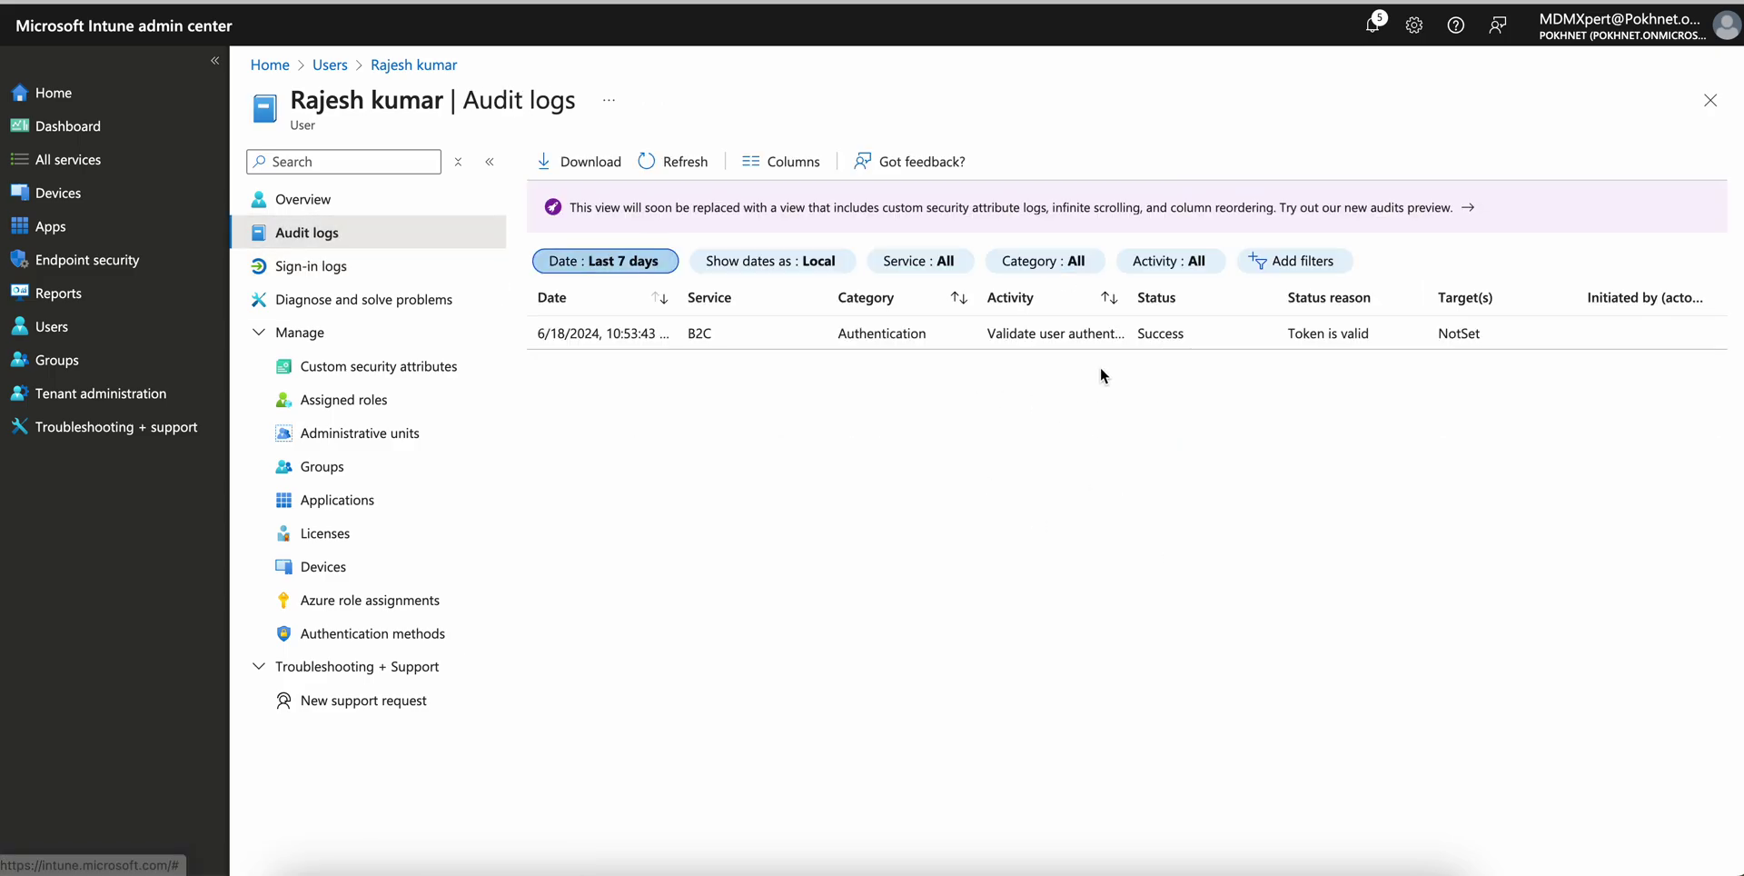
{"action": "left_click", "coordinate": [384, 273]}
{"action": "left_click", "coordinate": [363, 233]}
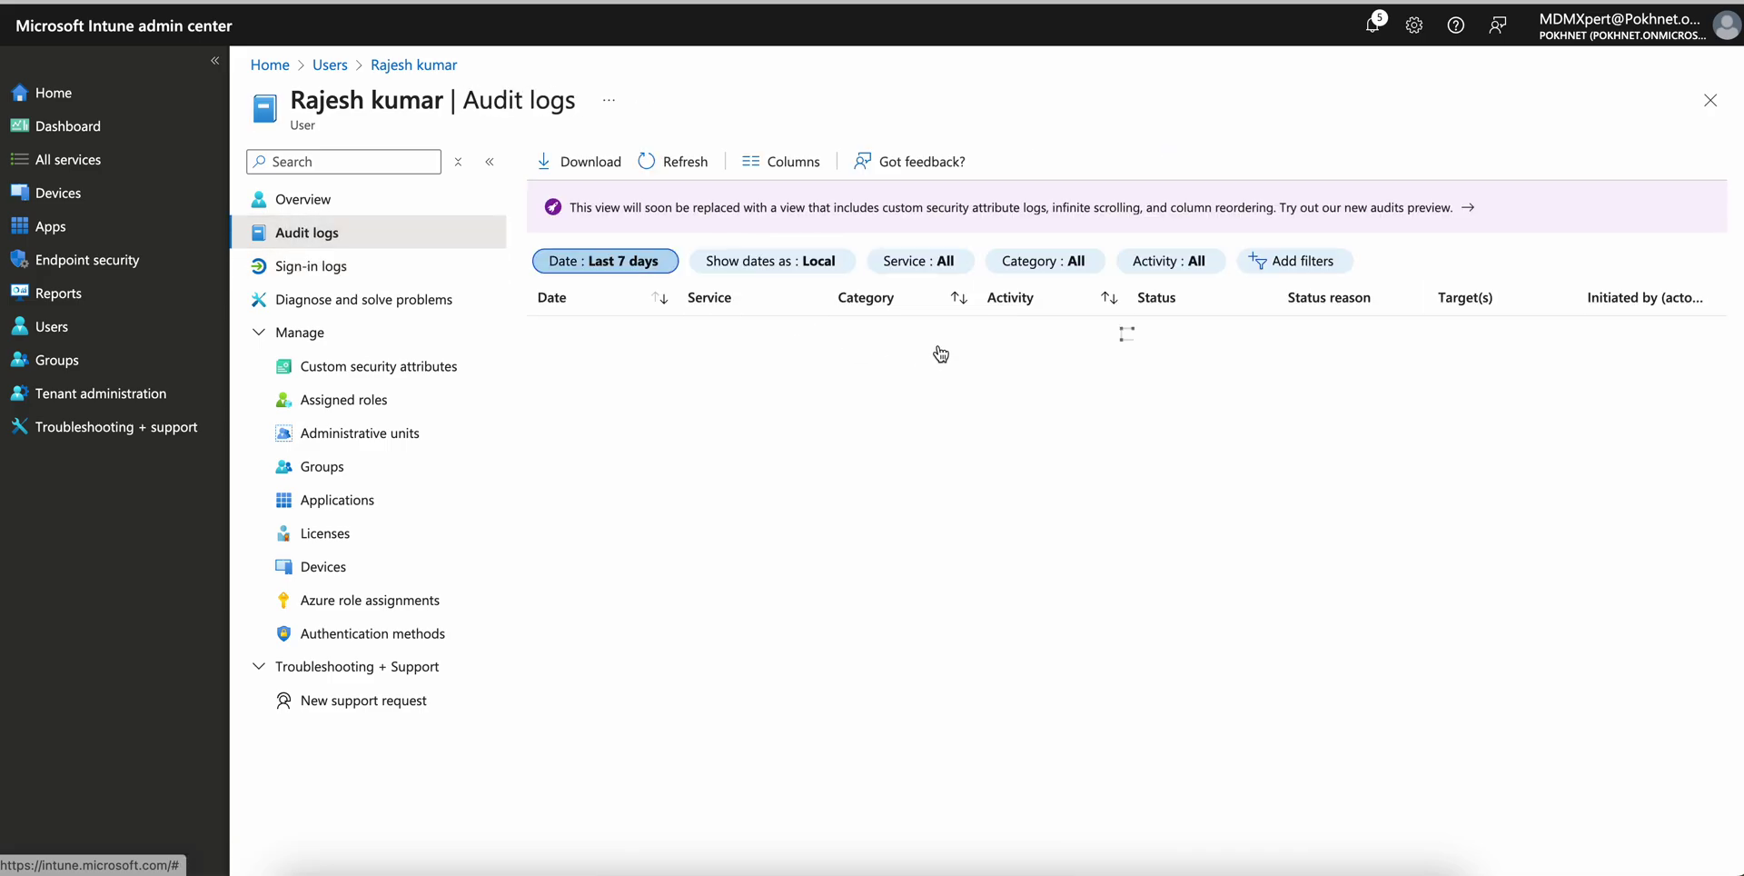
{"action": "left_click", "coordinate": [1050, 340]}
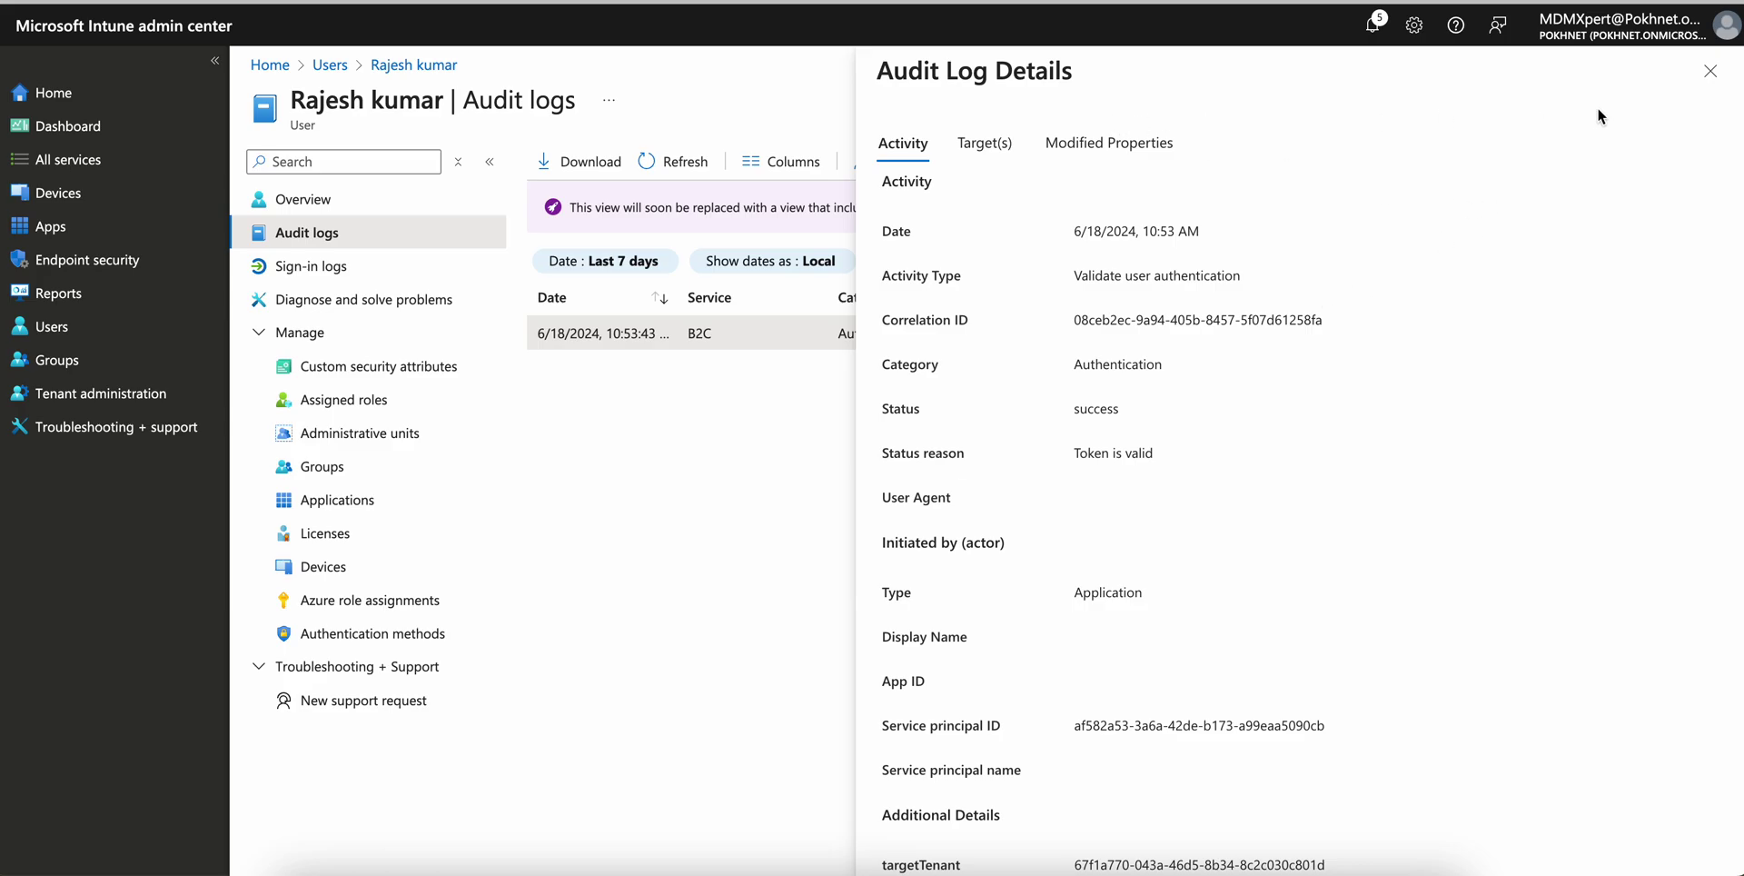
{"action": "left_click", "coordinate": [1707, 88]}
{"action": "left_click", "coordinate": [1372, 25]}
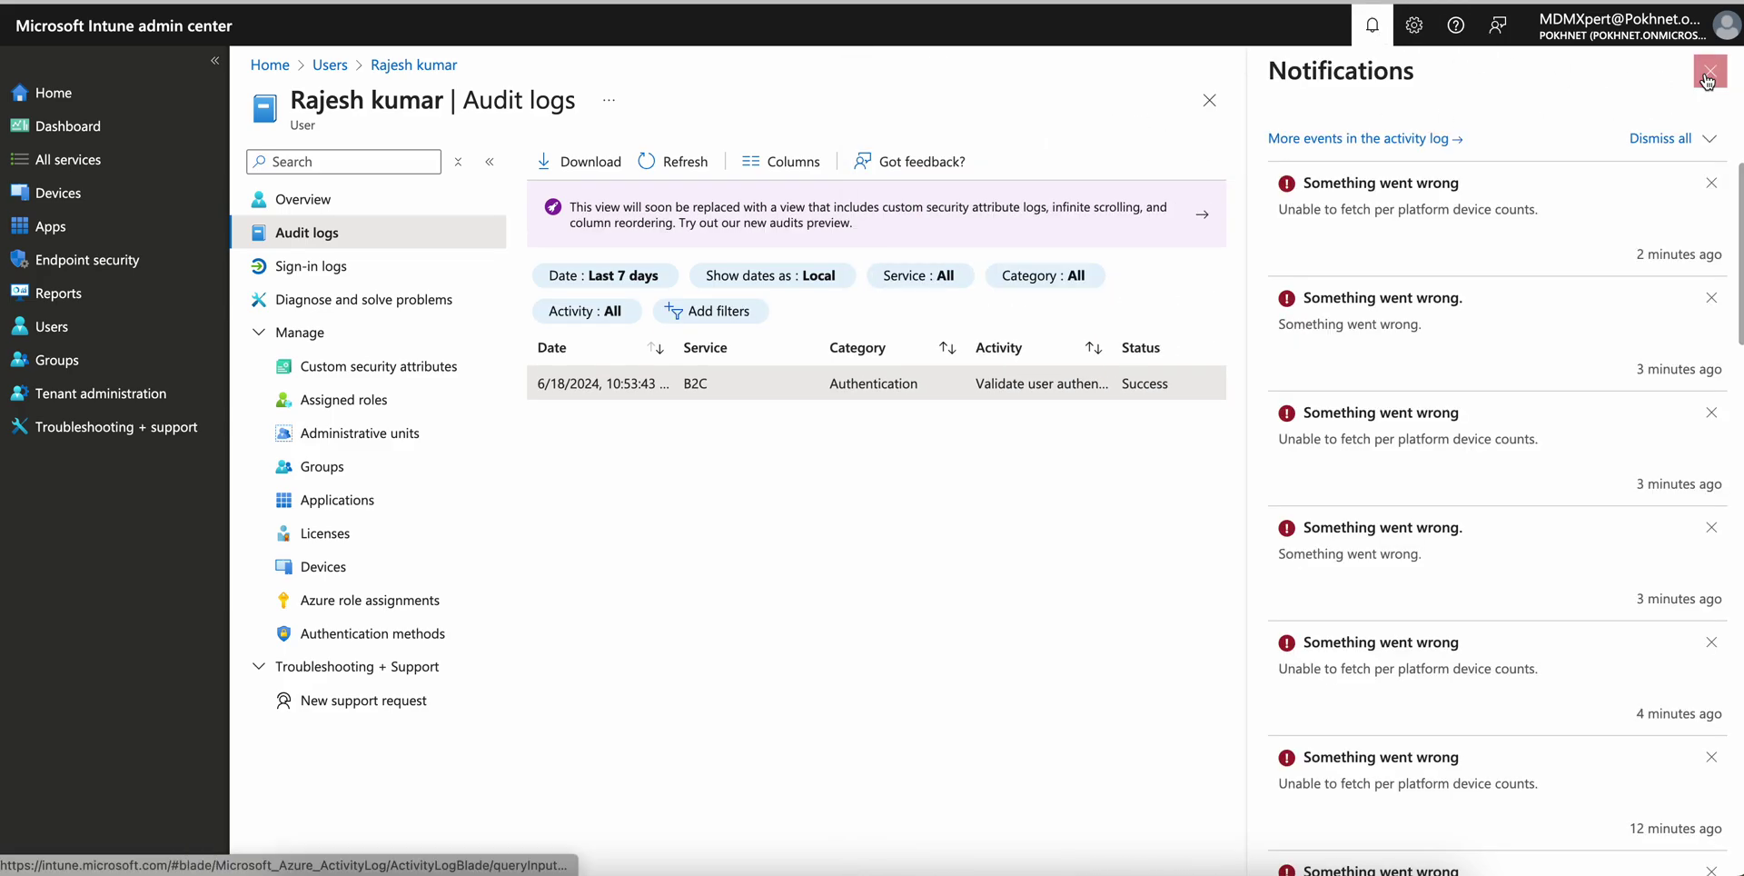
{"action": "left_click", "coordinate": [1372, 24]}
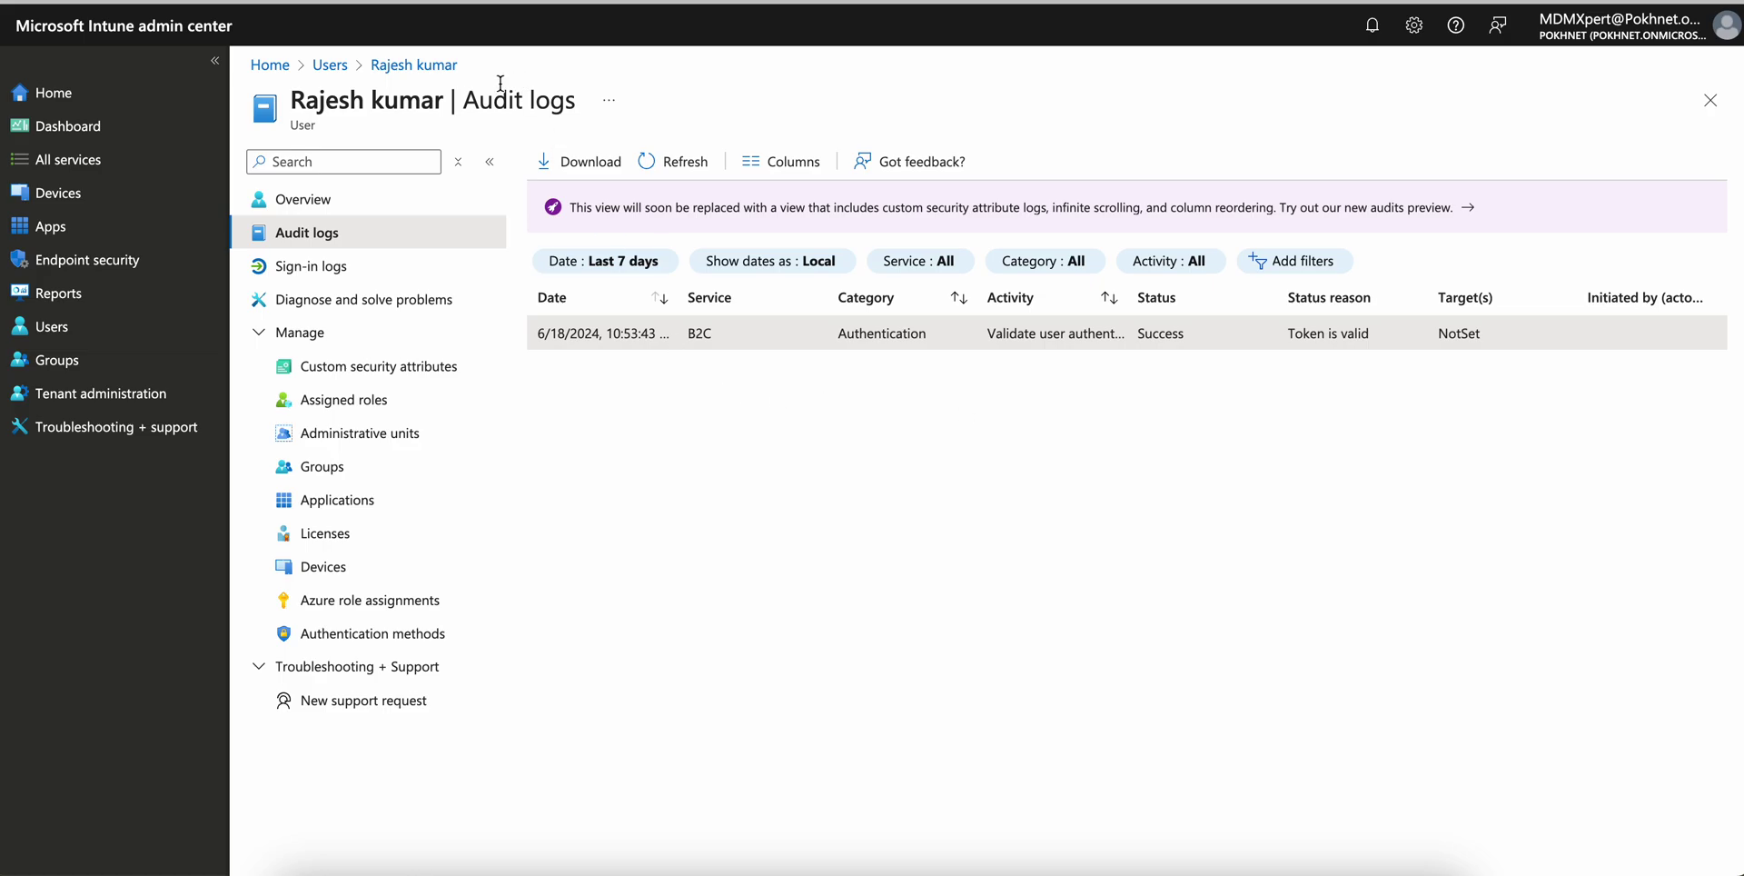
Show the sign-in logs for all users and view the date range options, leaving the last 7 days selected.
{"action": "left_click", "coordinate": [330, 65]}
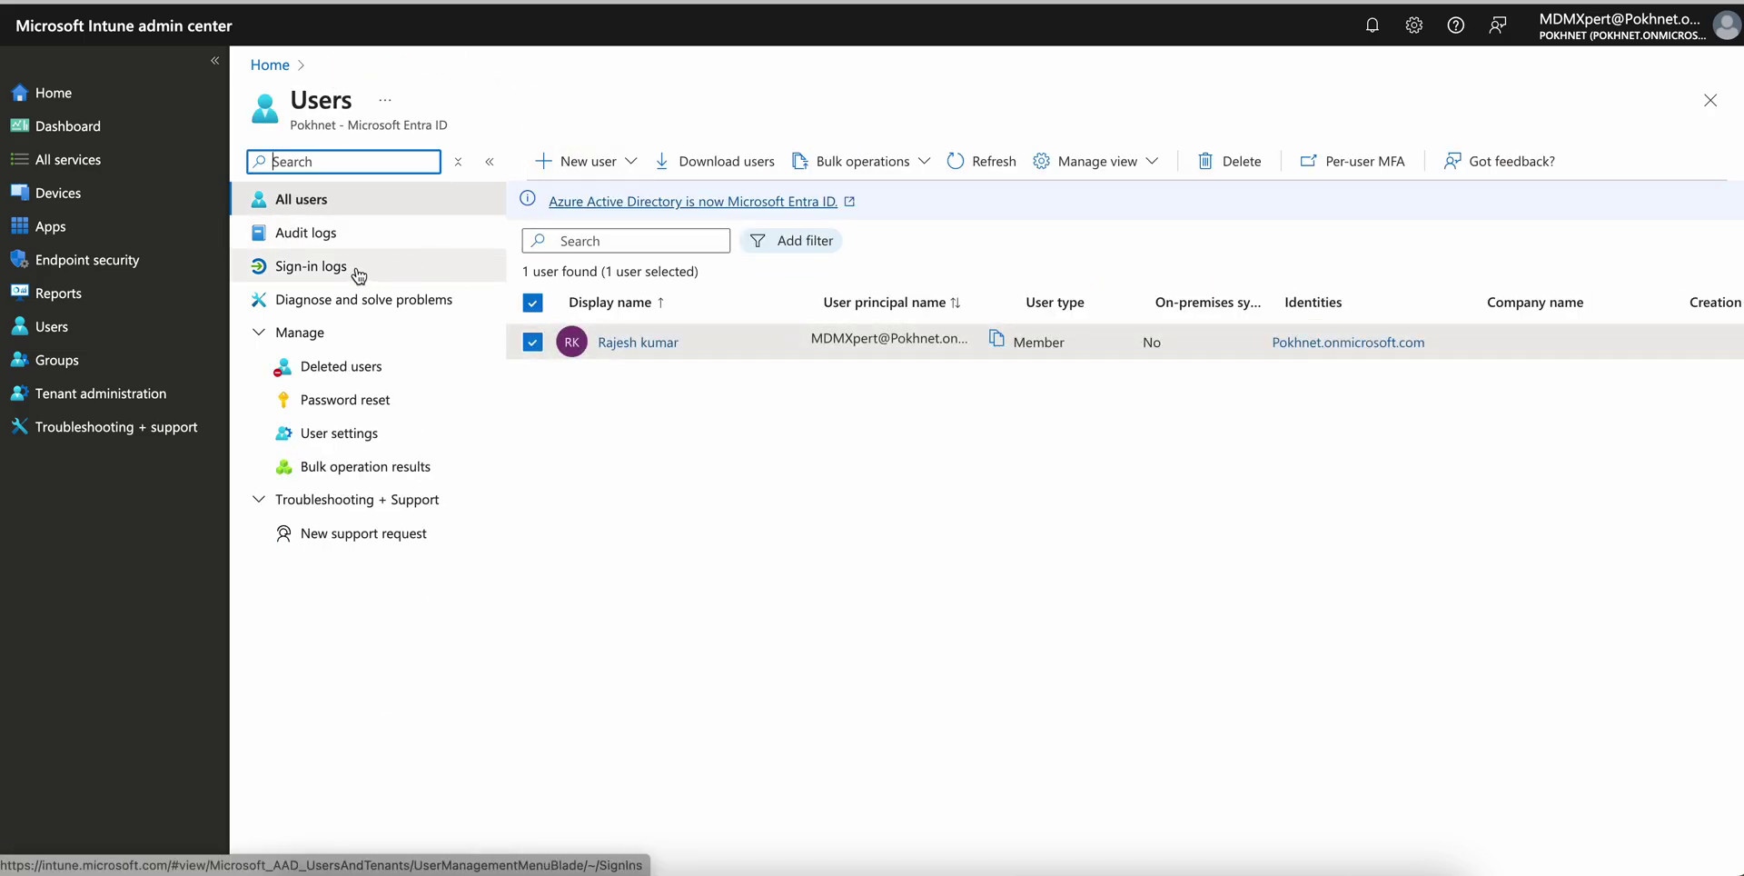
{"action": "left_click", "coordinate": [399, 269]}
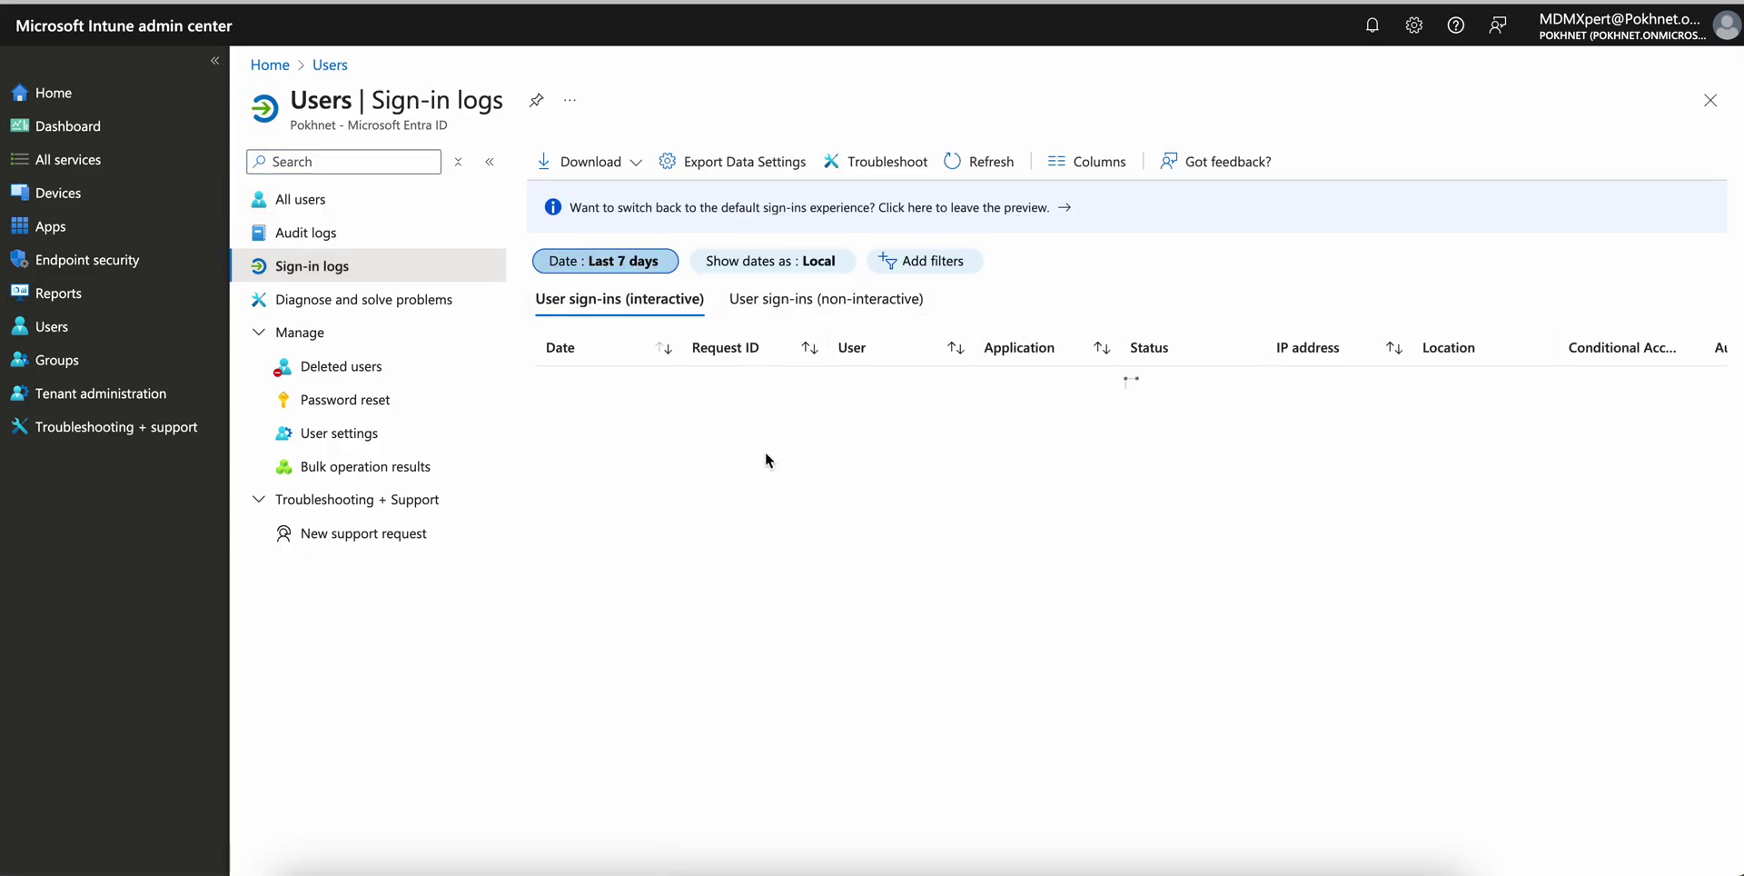
{"action": "left_click", "coordinate": [622, 262]}
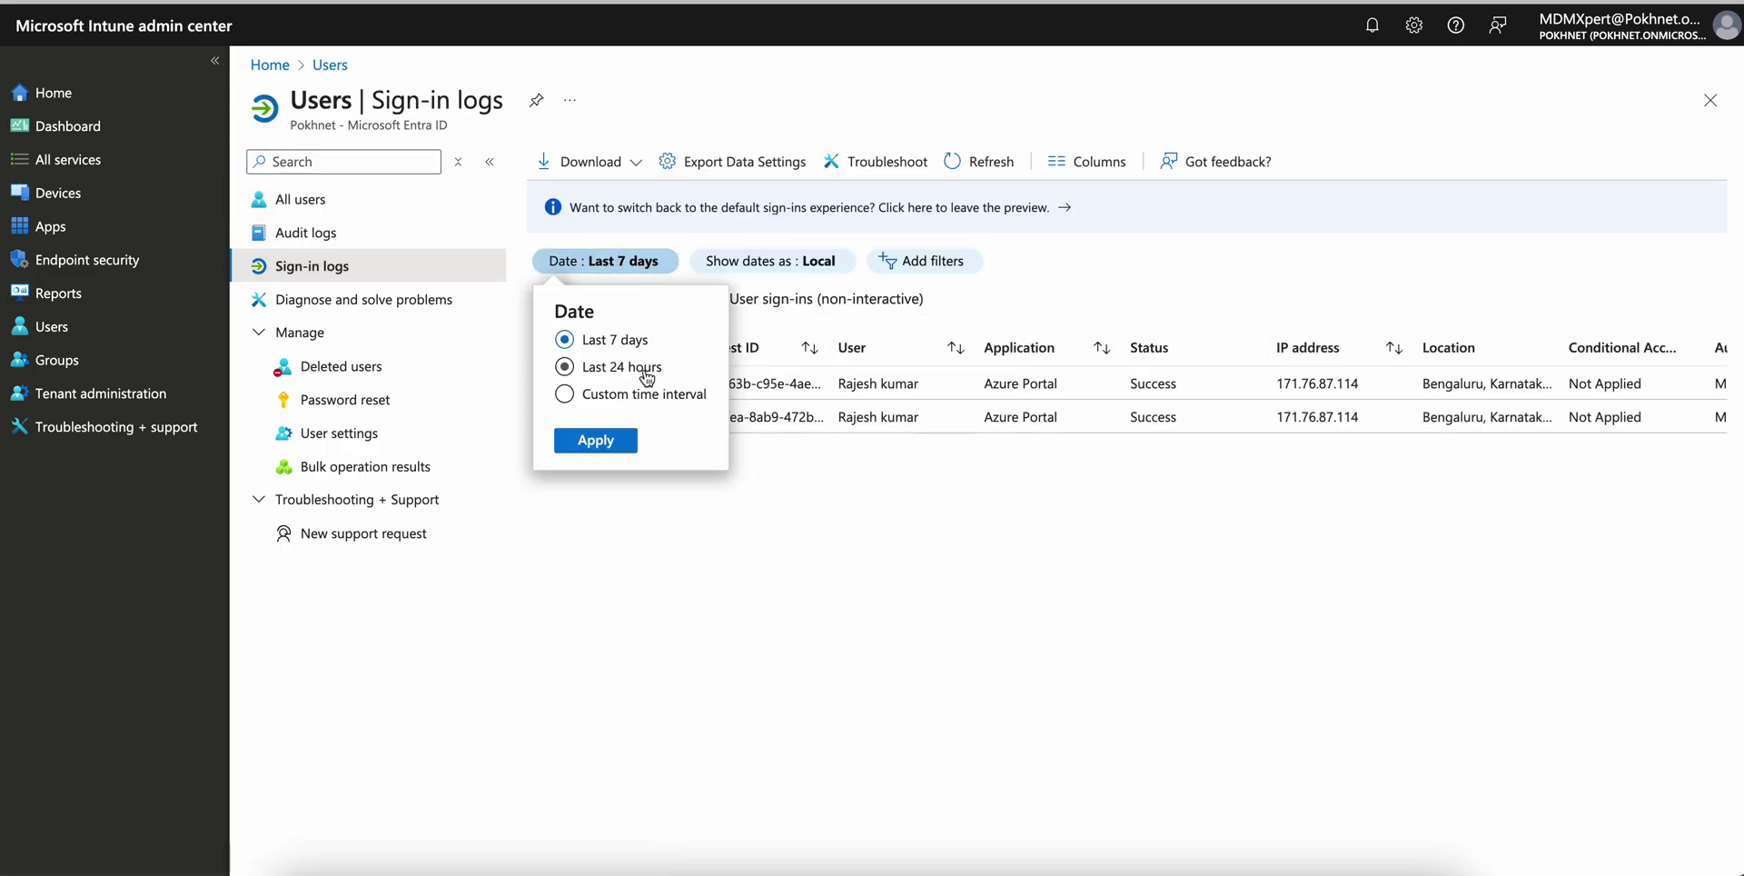
{"action": "left_click", "coordinate": [845, 515]}
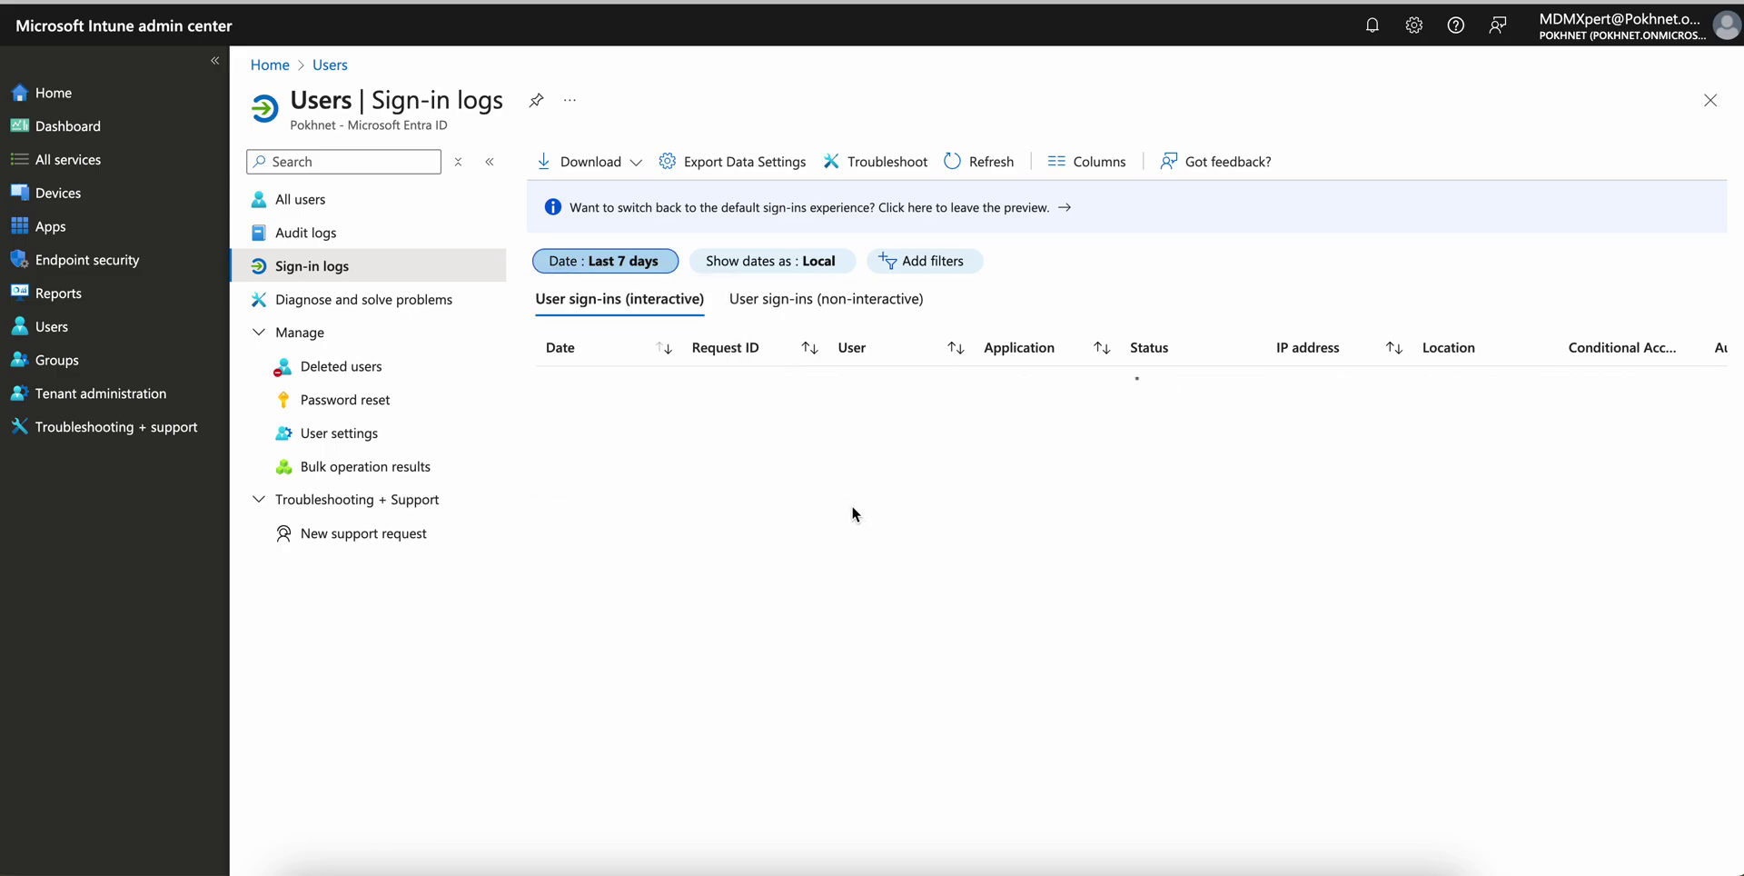